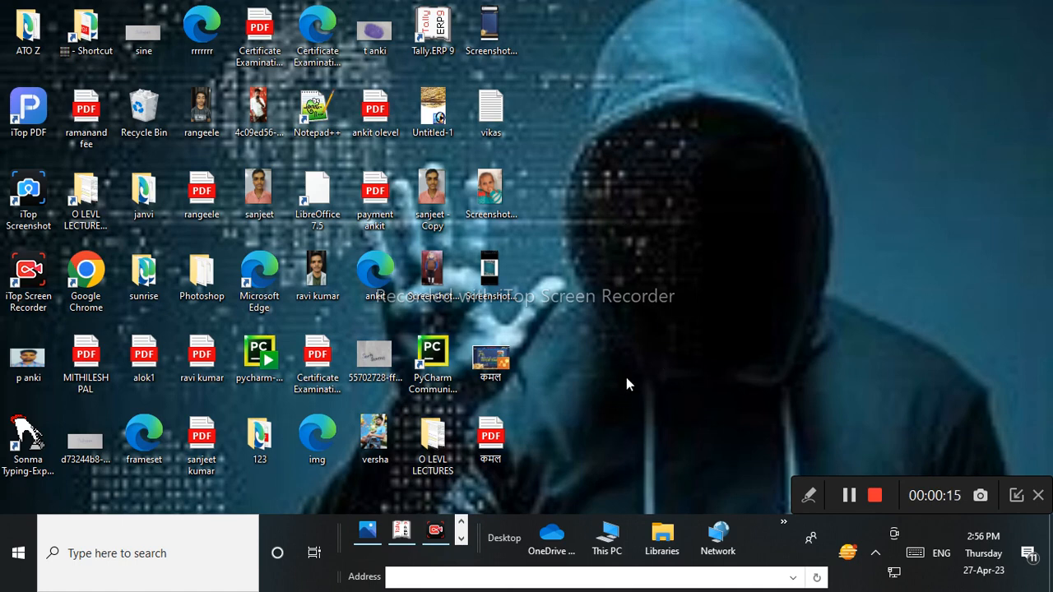
Start Tally.ERP 9 from its desktop shortcut to reach the Startup screen.
{"action": "double_click", "coordinate": [434, 41]}
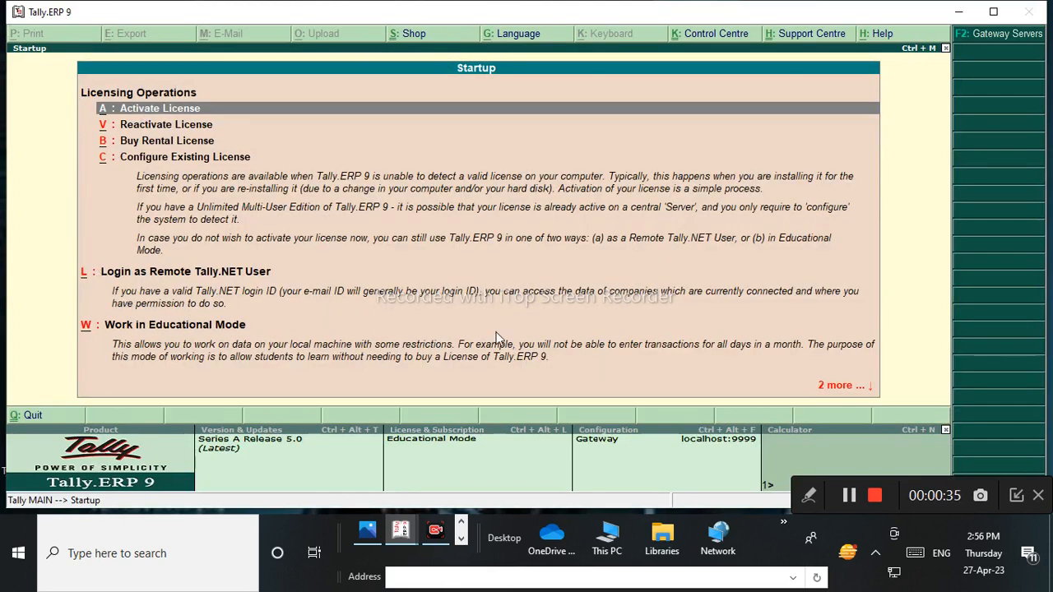
{"action": "left_click", "coordinate": [811, 491]}
{"action": "left_click", "coordinate": [609, 495]}
{"action": "mouse_move", "coordinate": [232, 49]}
{"action": "left_mouse_down"}
{"action": "mouse_move", "coordinate": [185, 56]}
{"action": "mouse_move", "coordinate": [141, 390]}
{"action": "mouse_move", "coordinate": [969, 338]}
{"action": "mouse_move", "coordinate": [430, 72]}
{"action": "mouse_move", "coordinate": [239, 79]}
{"action": "mouse_move", "coordinate": [174, 58]}
{"action": "left_mouse_up"}
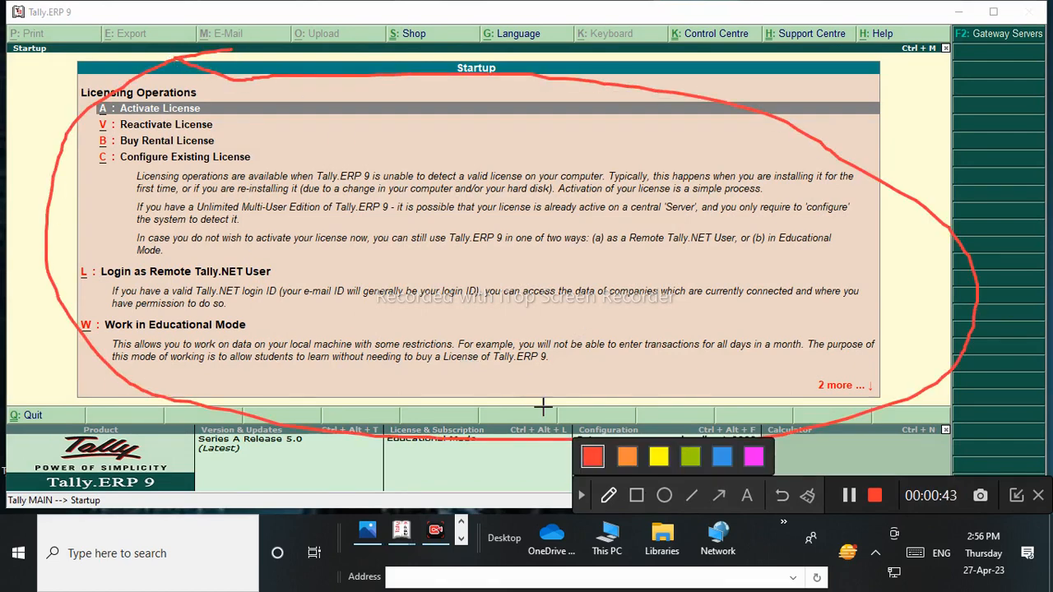
{"action": "left_click", "coordinate": [782, 496]}
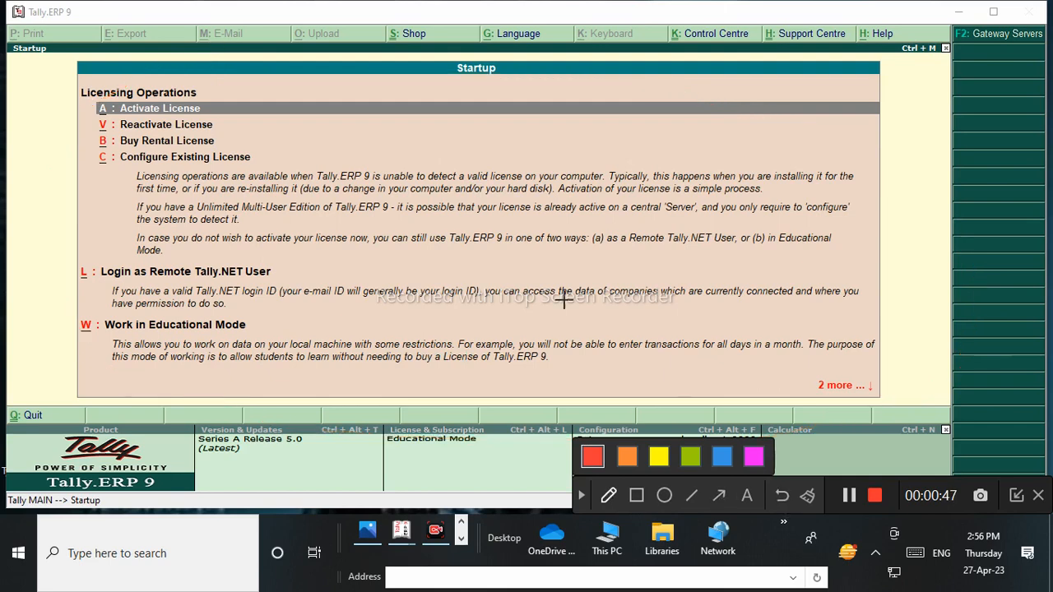
{"action": "mouse_move", "coordinate": [483, 59]}
{"action": "left_mouse_down"}
{"action": "mouse_move", "coordinate": [449, 57]}
{"action": "mouse_move", "coordinate": [557, 82]}
{"action": "mouse_move", "coordinate": [475, 41]}
{"action": "left_mouse_up"}
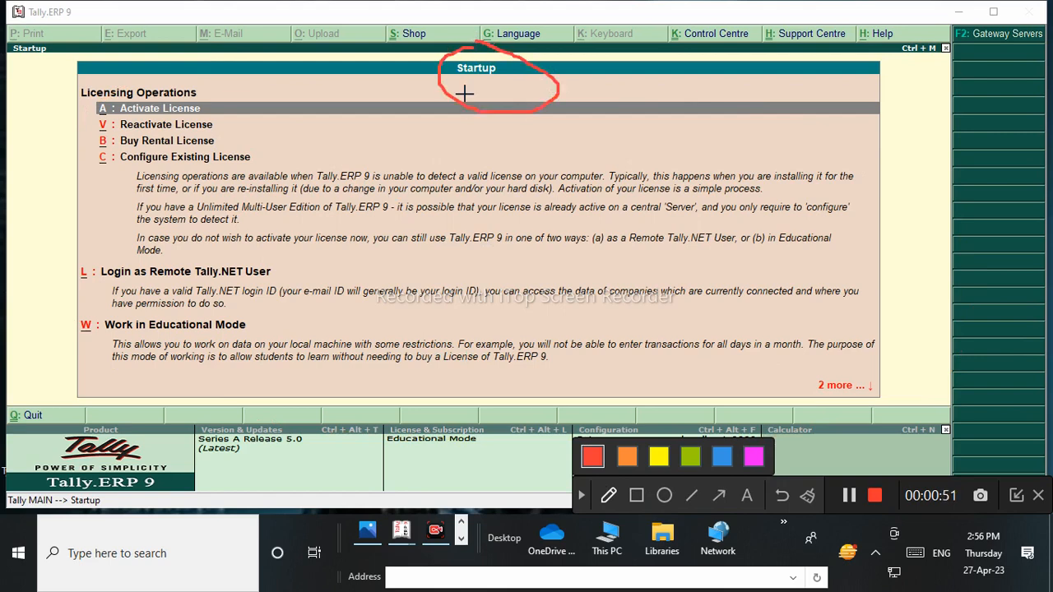
{"action": "left_click", "coordinate": [665, 458]}
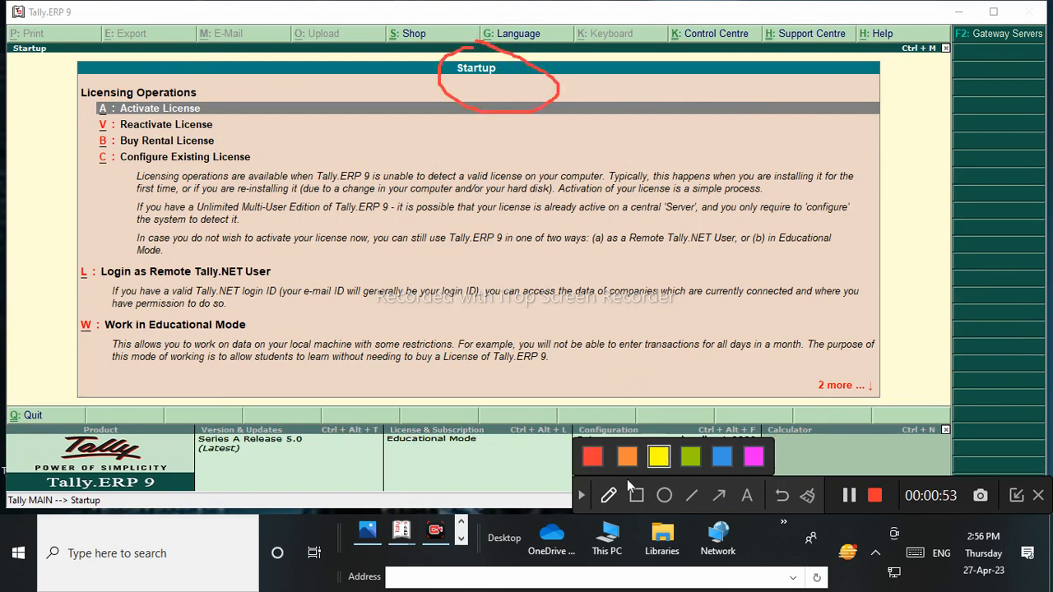
{"action": "left_click", "coordinate": [782, 496]}
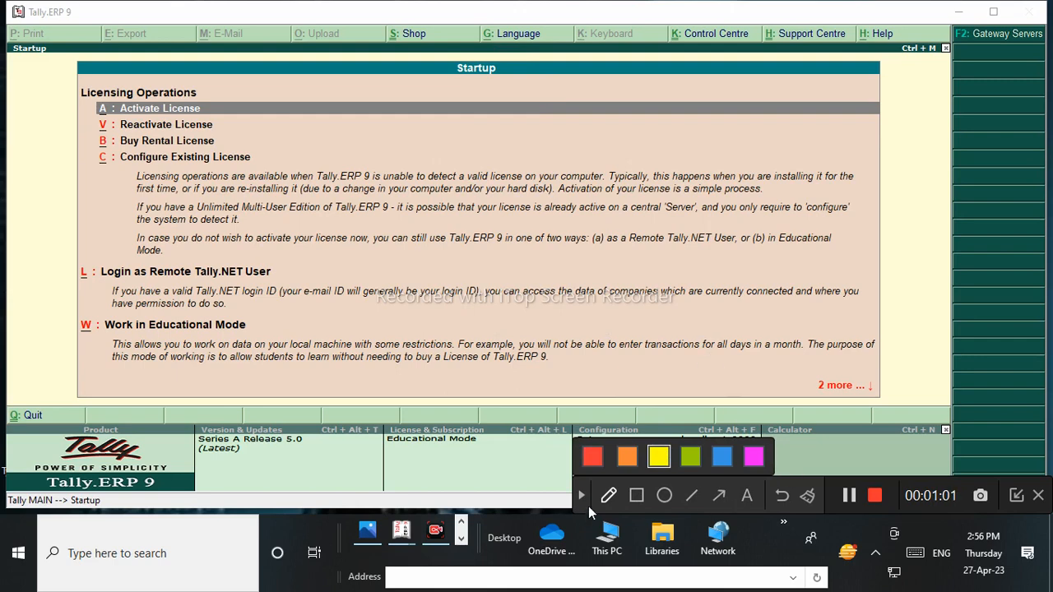
{"action": "left_click", "coordinate": [856, 498]}
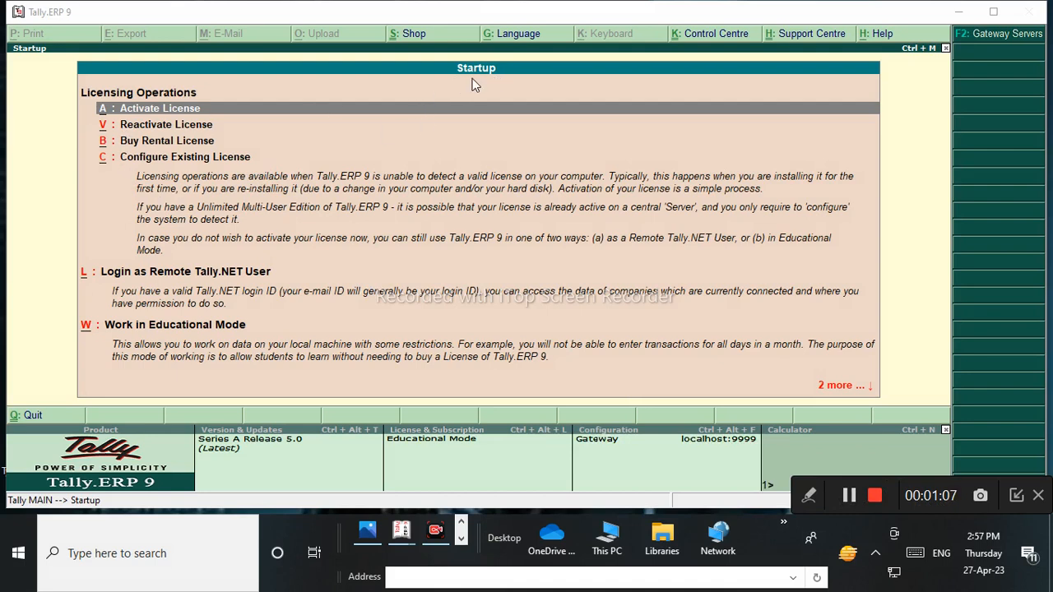
{"action": "left_click", "coordinate": [810, 495]}
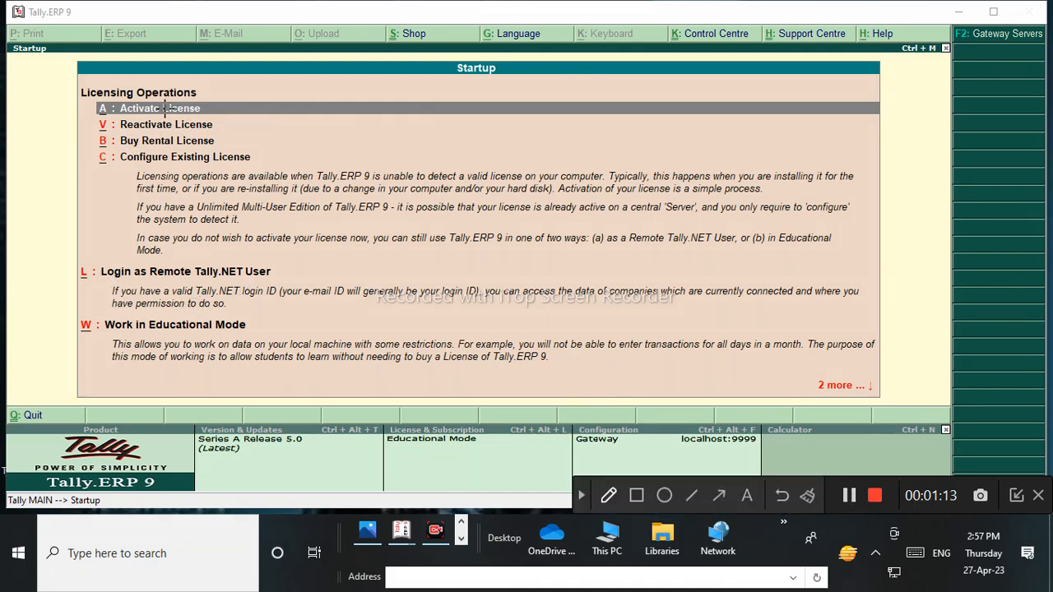
{"action": "left_click_drag", "start_coordinate": [213, 103], "coordinate": [266, 94]}
{"action": "left_click_drag", "start_coordinate": [221, 127], "coordinate": [267, 117]}
{"action": "left_click_drag", "start_coordinate": [215, 142], "coordinate": [310, 130]}
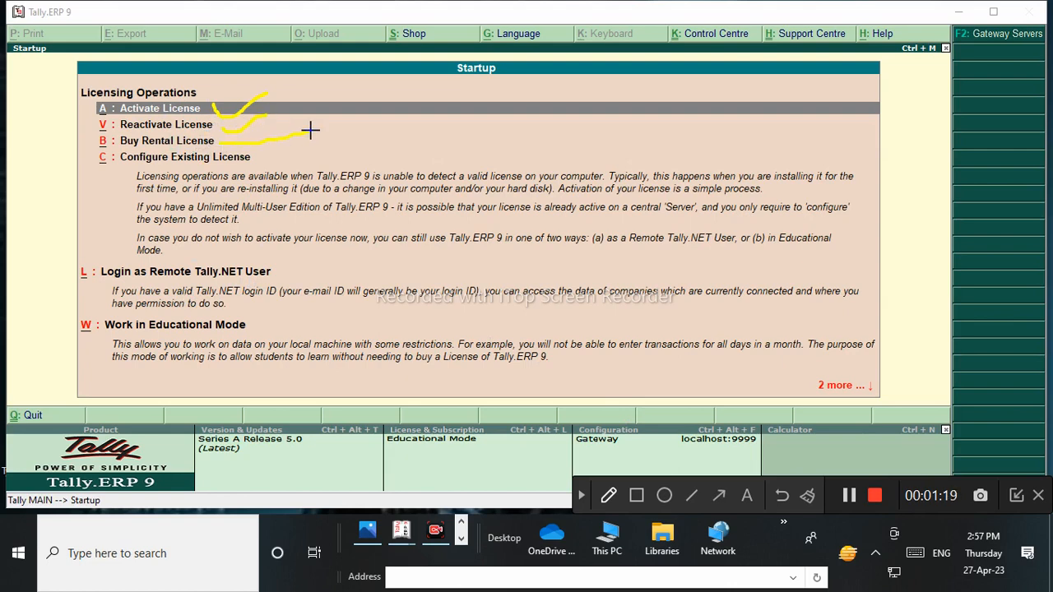
{"action": "left_click_drag", "start_coordinate": [259, 157], "coordinate": [318, 127]}
{"action": "mouse_move", "coordinate": [247, 84]}
{"action": "left_mouse_down"}
{"action": "mouse_move", "coordinate": [131, 63]}
{"action": "mouse_move", "coordinate": [156, 181]}
{"action": "mouse_move", "coordinate": [287, 178]}
{"action": "mouse_move", "coordinate": [242, 80]}
{"action": "mouse_move", "coordinate": [261, 93]}
{"action": "left_mouse_up"}
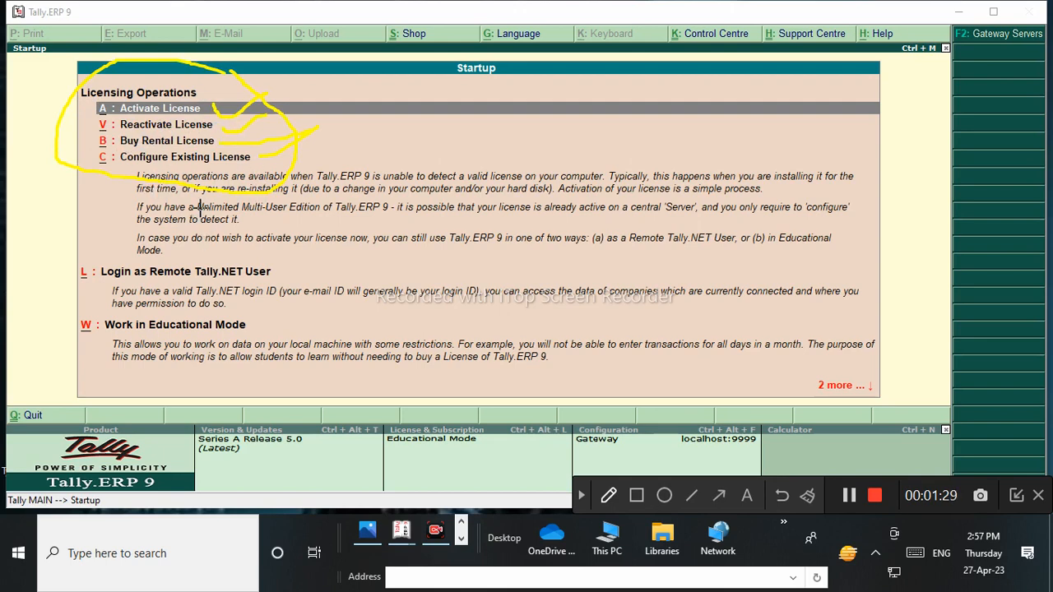
{"action": "mouse_move", "coordinate": [257, 313]}
{"action": "left_mouse_down"}
{"action": "mouse_move", "coordinate": [204, 278]}
{"action": "mouse_move", "coordinate": [42, 305]}
{"action": "mouse_move", "coordinate": [118, 356]}
{"action": "mouse_move", "coordinate": [280, 353]}
{"action": "mouse_move", "coordinate": [262, 303]}
{"action": "left_mouse_up"}
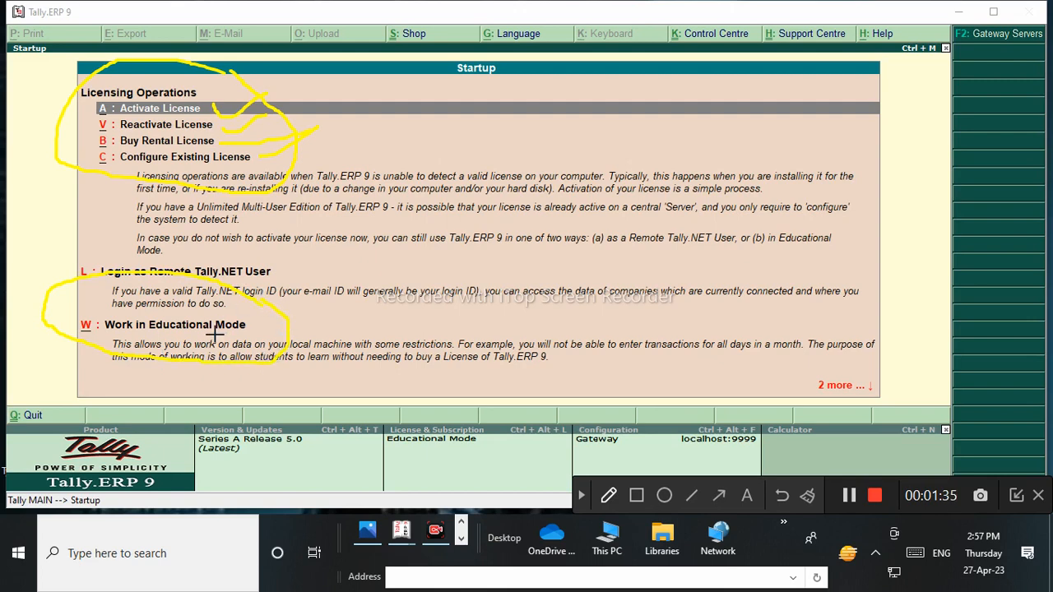
{"action": "left_click_drag", "start_coordinate": [284, 323], "coordinate": [334, 284]}
{"action": "left_click_drag", "start_coordinate": [285, 349], "coordinate": [413, 296]}
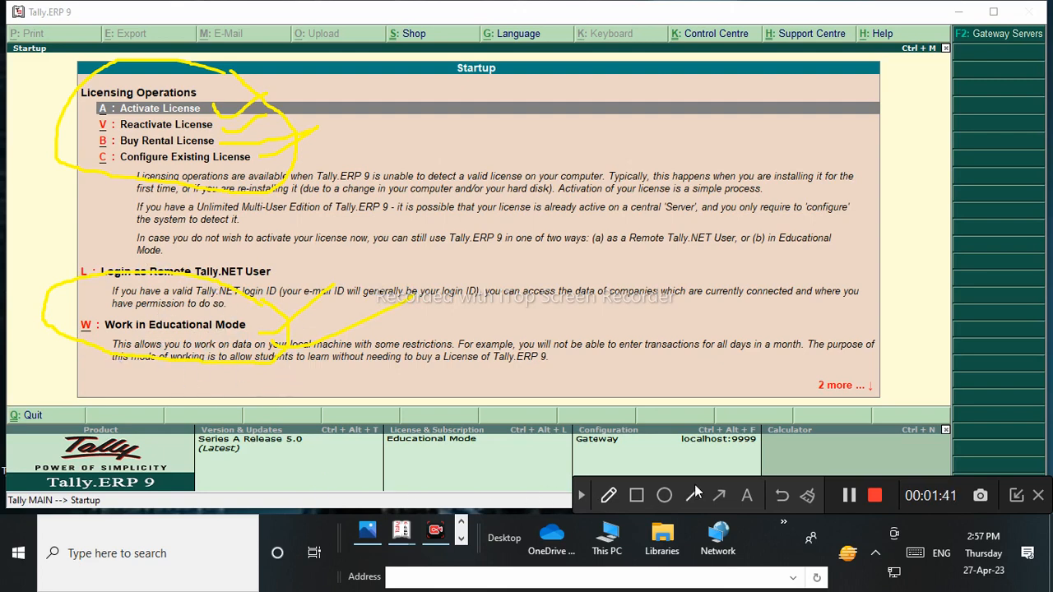
{"action": "left_click", "coordinate": [781, 497]}
{"action": "left_click", "coordinate": [781, 497]}
{"action": "left_click", "coordinate": [781, 497]}
{"action": "left_click", "coordinate": [781, 497]}
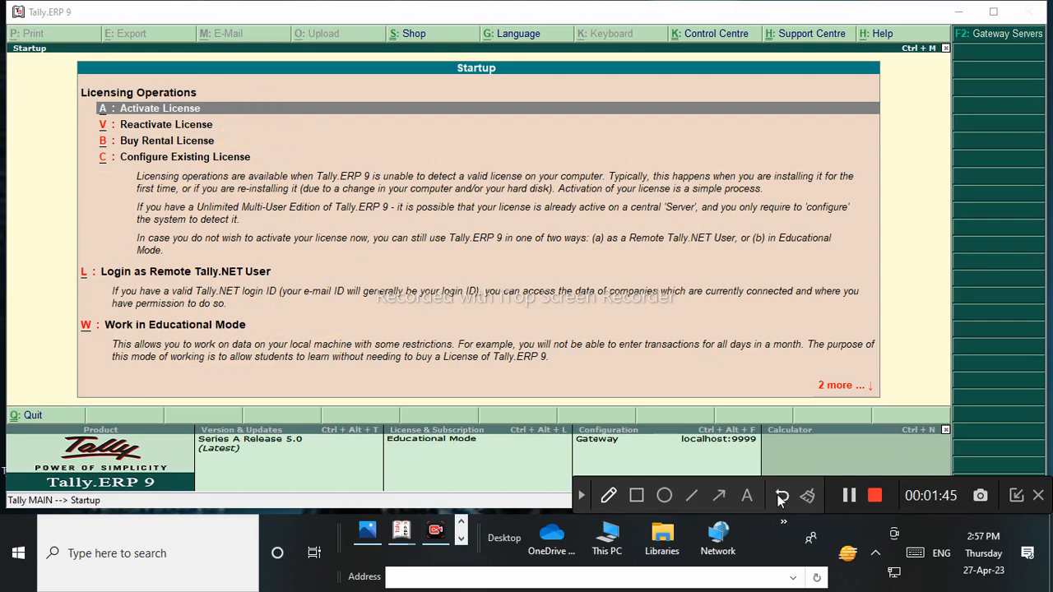
Start Tally in Educational Mode as Silver Edition (Single User), reaching Gateway of Tally with Dfffgngb.
{"action": "left_click", "coordinate": [583, 497]}
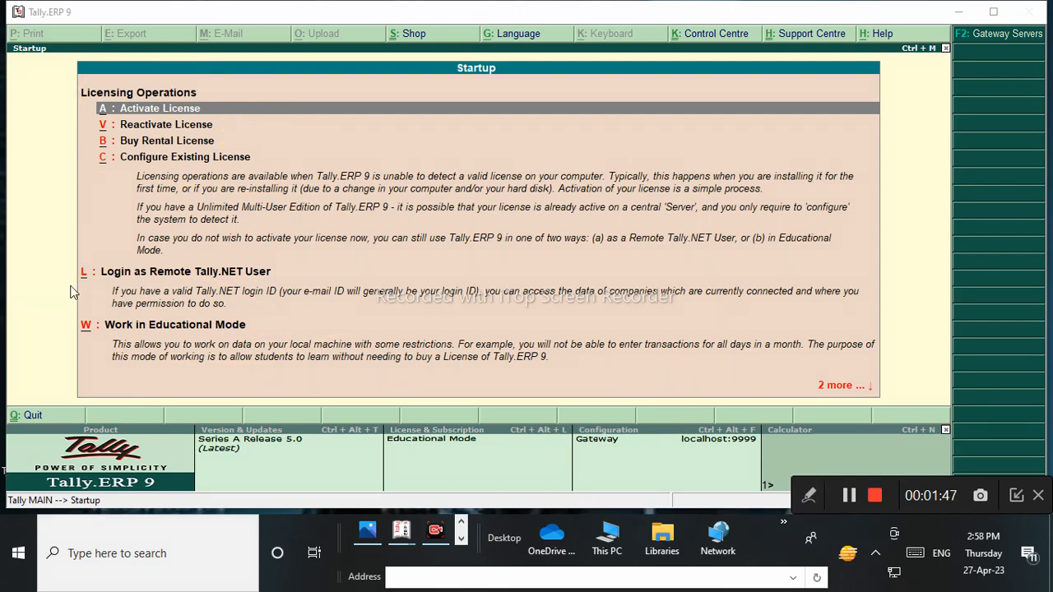
{"action": "left_click", "coordinate": [126, 327]}
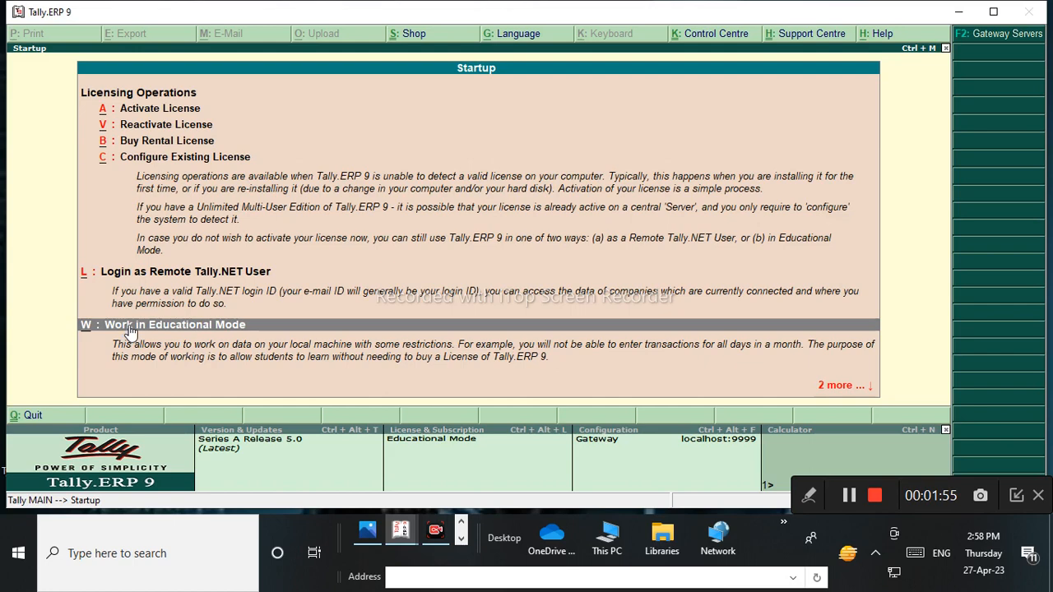
{"action": "key", "text": "Up"}
{"action": "key", "text": "Up"}
{"action": "key", "text": "Up"}
{"action": "key", "text": "Down"}
{"action": "key", "text": "Down"}
{"action": "key", "text": "Down"}
{"action": "key", "text": "Up"}
{"action": "key", "text": "Up"}
{"action": "key", "text": "Up"}
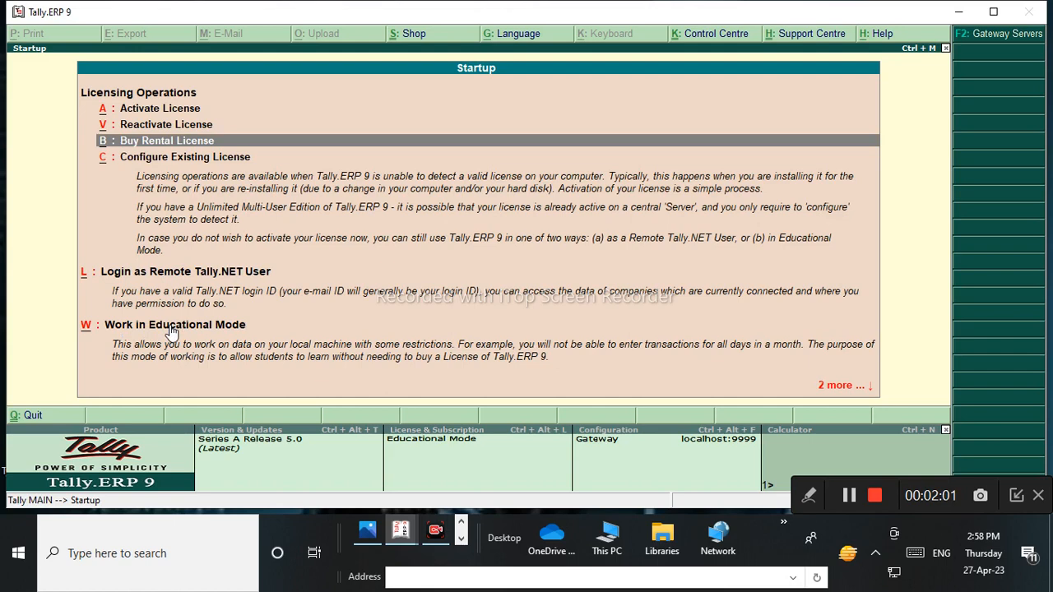
{"action": "key", "text": "Down"}
{"action": "key", "text": "Down"}
{"action": "key", "text": "Down"}
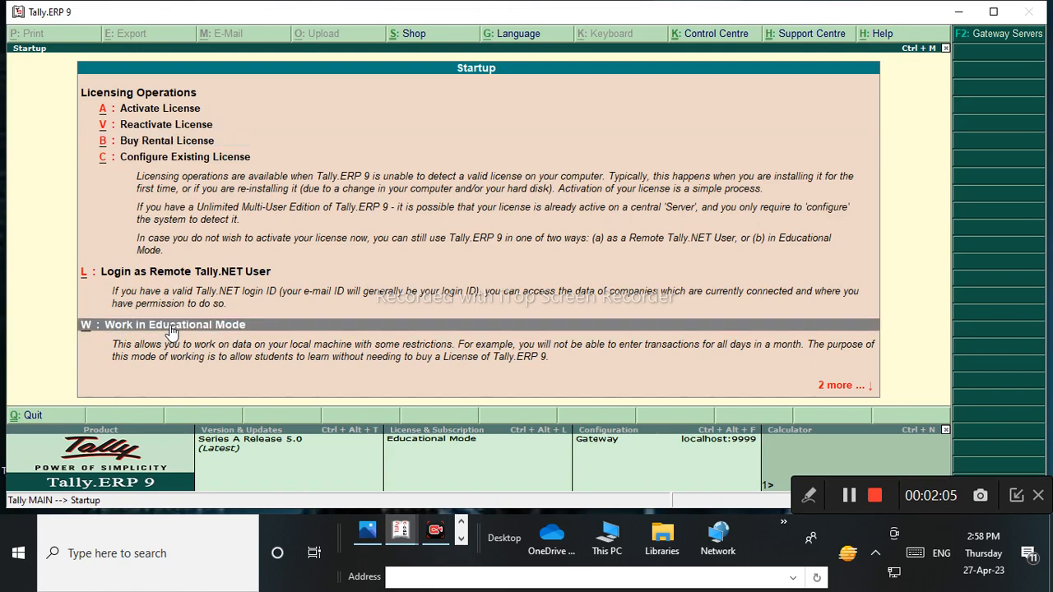
{"action": "key", "text": "Return"}
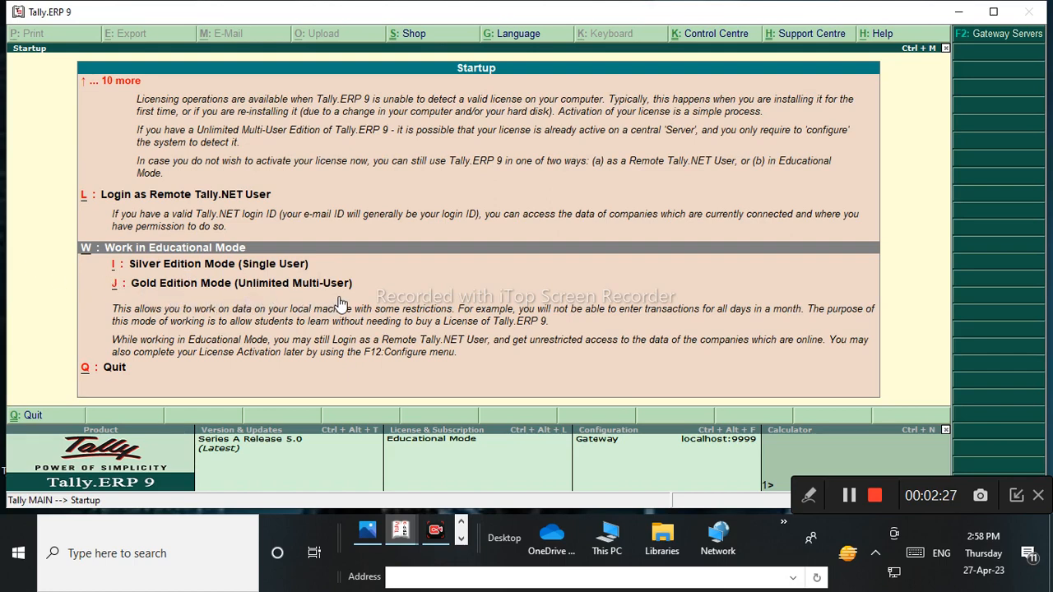
{"action": "left_click", "coordinate": [205, 266]}
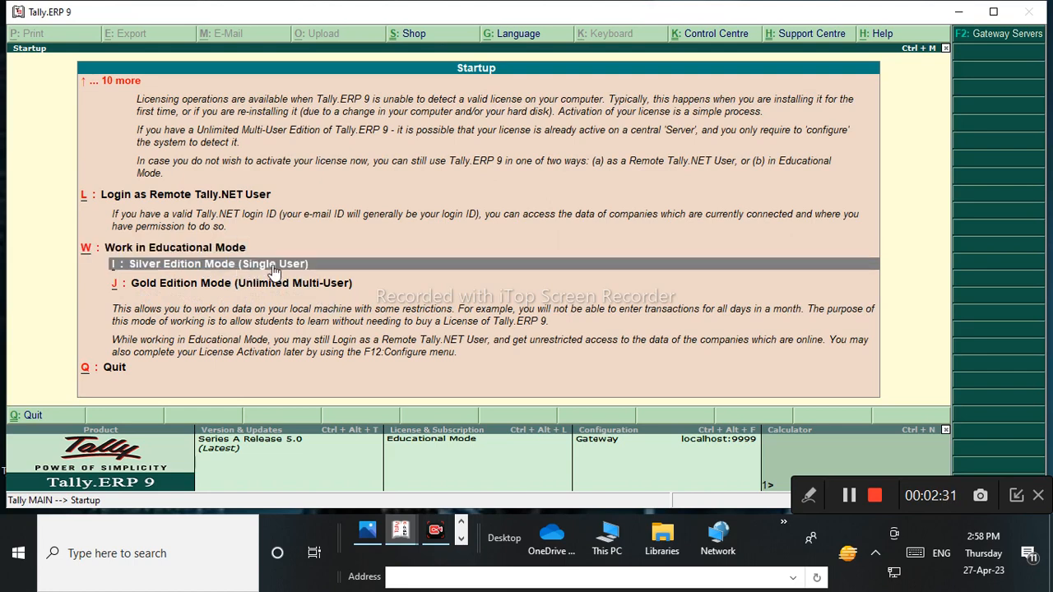
{"action": "left_click", "coordinate": [274, 267]}
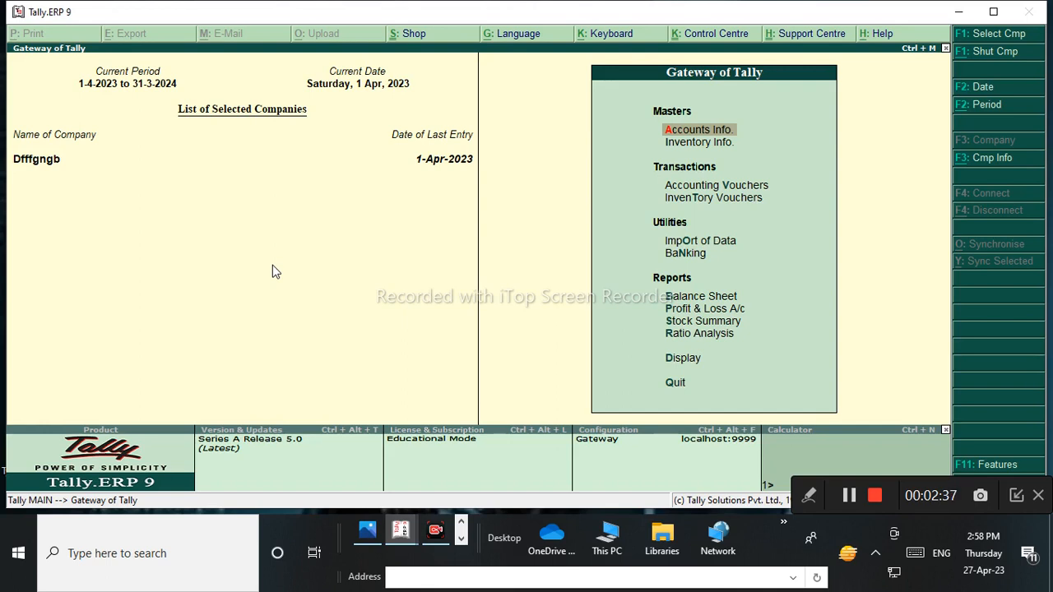
Shut the company from the Company Info. menu and quit Tally.
{"action": "key", "text": "alt+F3"}
{"action": "key", "text": "Down"}
{"action": "key", "text": "Down"}
{"action": "key", "text": "Up"}
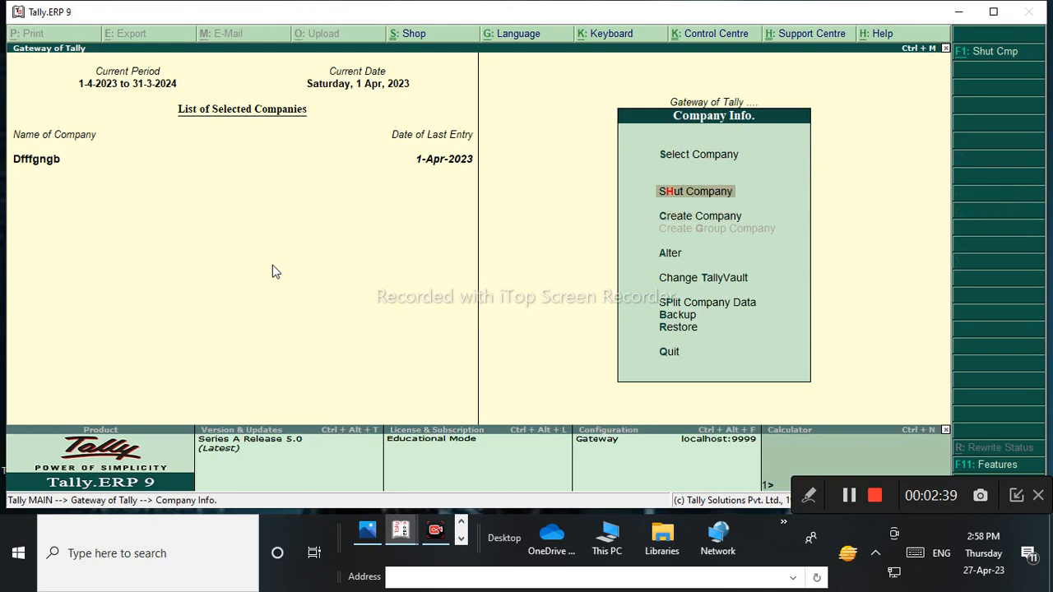
{"action": "key", "text": "Return"}
{"action": "key", "text": "Return"}
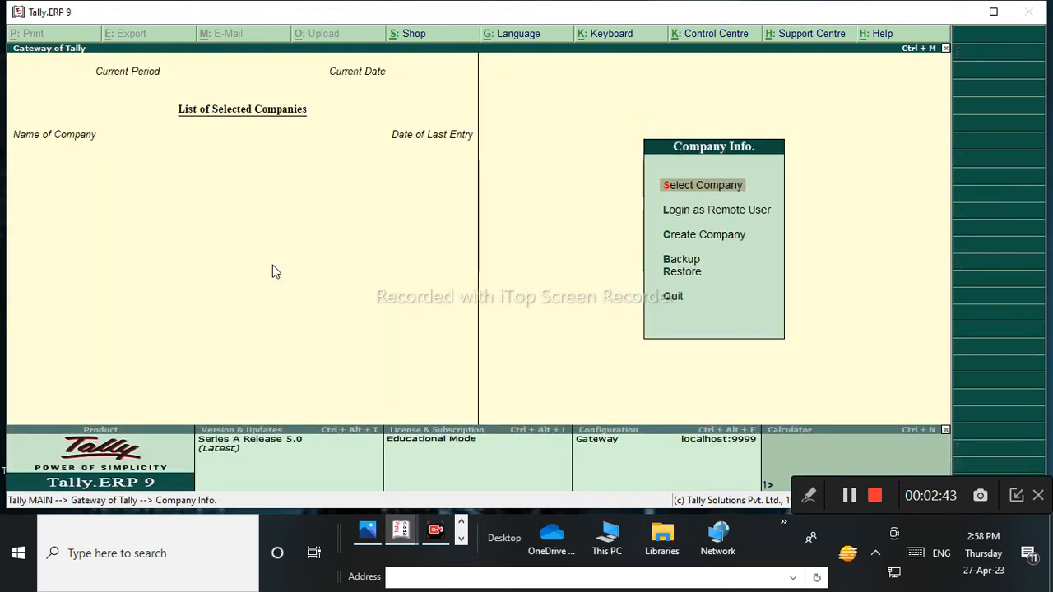
{"action": "key", "text": "Escape"}
{"action": "key", "text": "Return"}
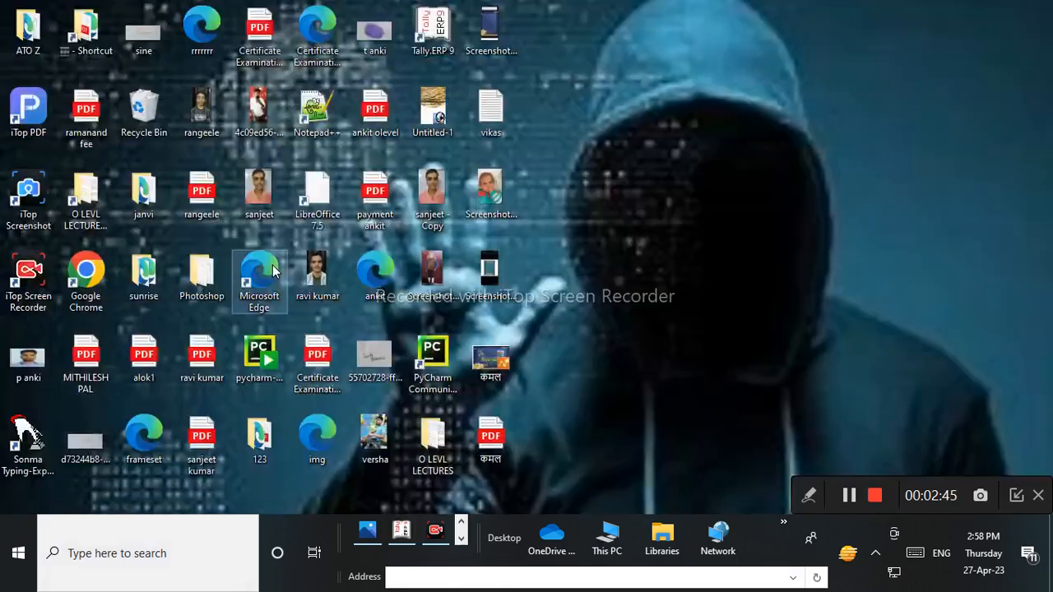
Relaunch Tally.ERP 9 in Educational Mode as Silver Edition (Single User).
{"action": "double_click", "coordinate": [451, 29]}
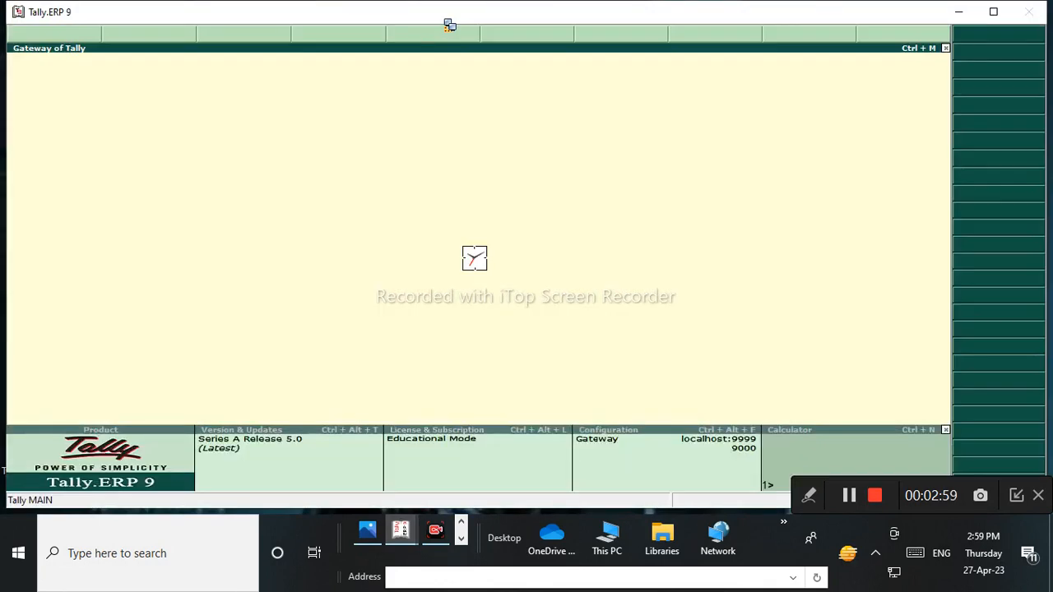
{"action": "key", "text": "Down"}
{"action": "key", "text": "Down"}
{"action": "key", "text": "Down"}
{"action": "key", "text": "Down"}
{"action": "key", "text": "Down"}
{"action": "key", "text": "Down"}
{"action": "key", "text": "Up"}
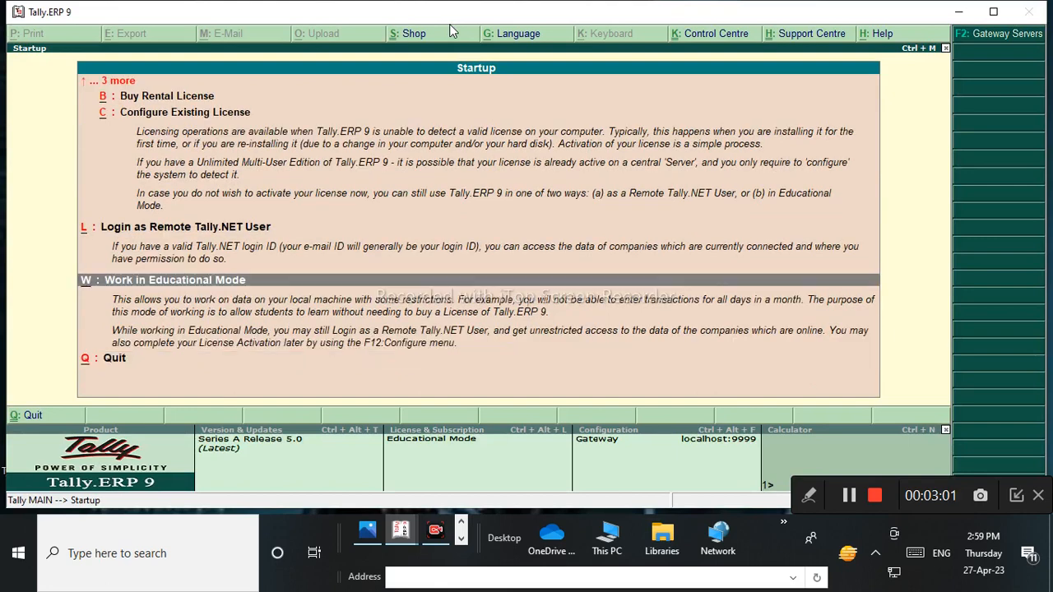
{"action": "key", "text": "Return"}
{"action": "key", "text": "Down"}
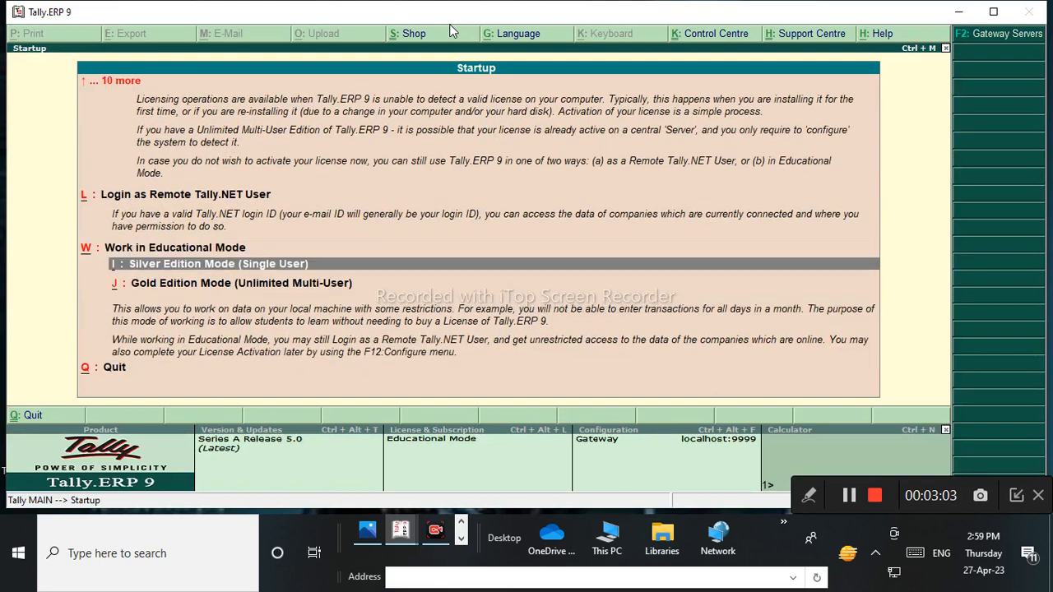
{"action": "key", "text": "Return"}
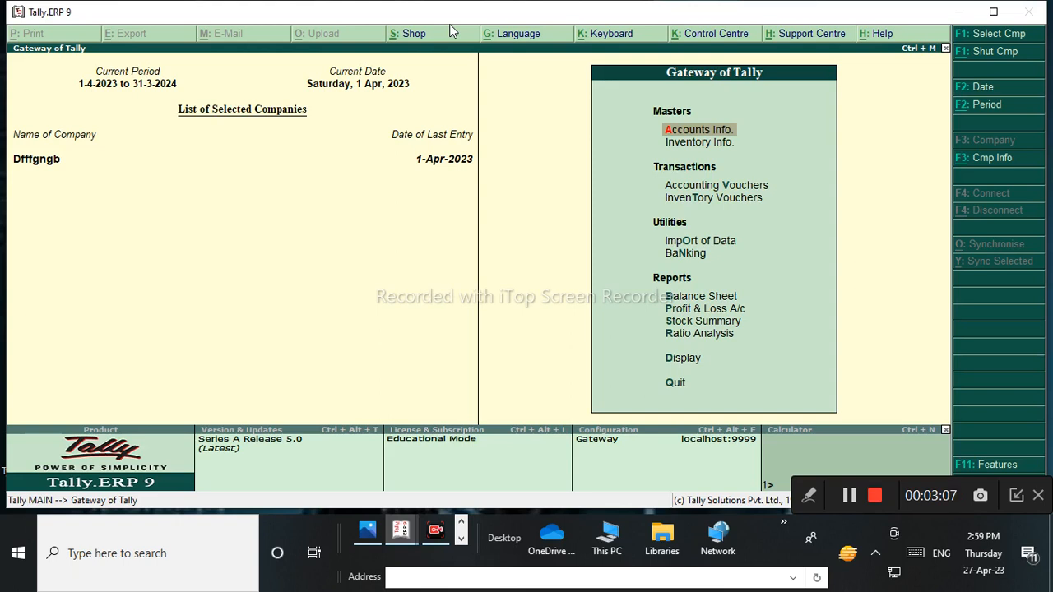
Shut company Dfffgngb so Gateway of Tally lists no companies.
{"action": "key", "text": "alt+F3"}
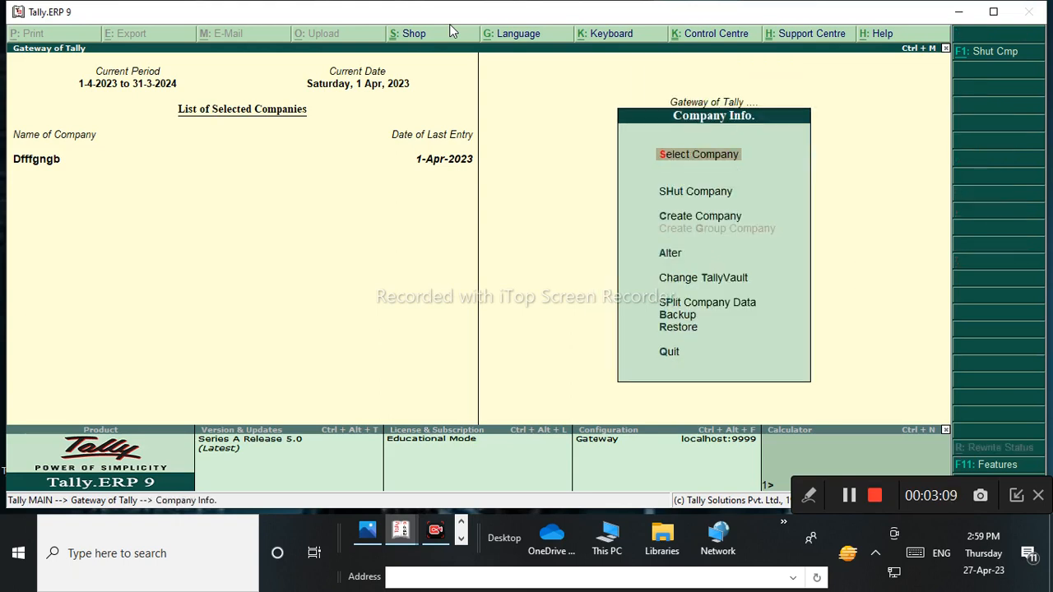
{"action": "key", "text": "Down"}
{"action": "key", "text": "Down"}
{"action": "key", "text": "Up"}
{"action": "key", "text": "Return"}
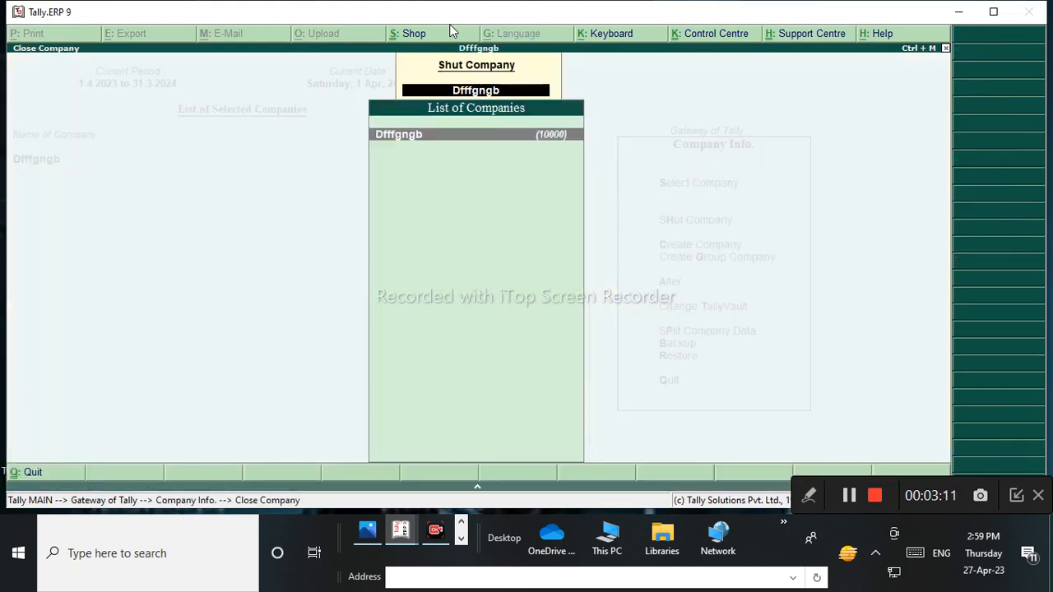
{"action": "key", "text": "Return"}
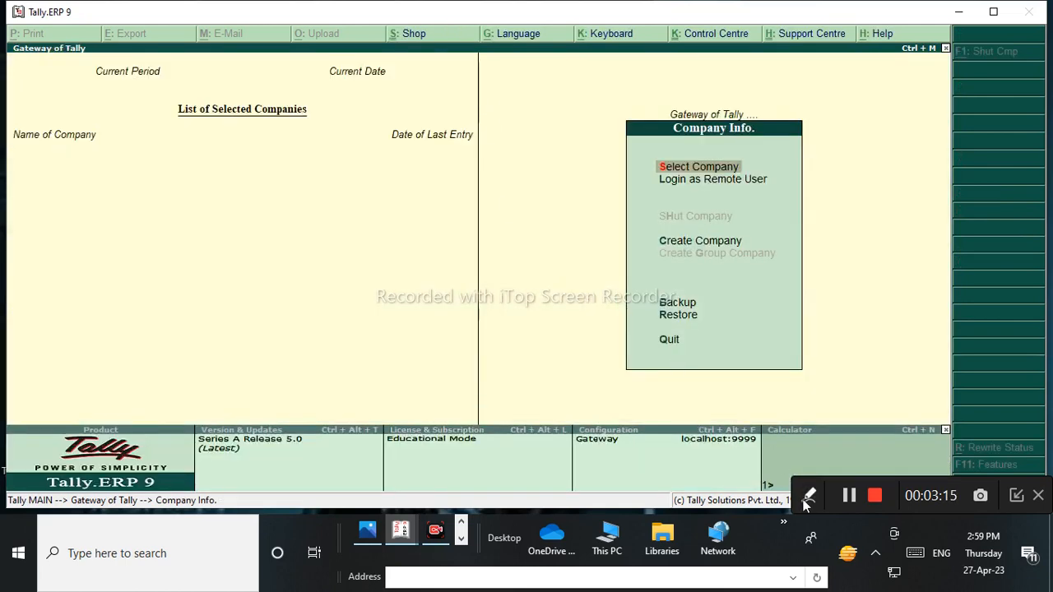
{"action": "left_click", "coordinate": [809, 498]}
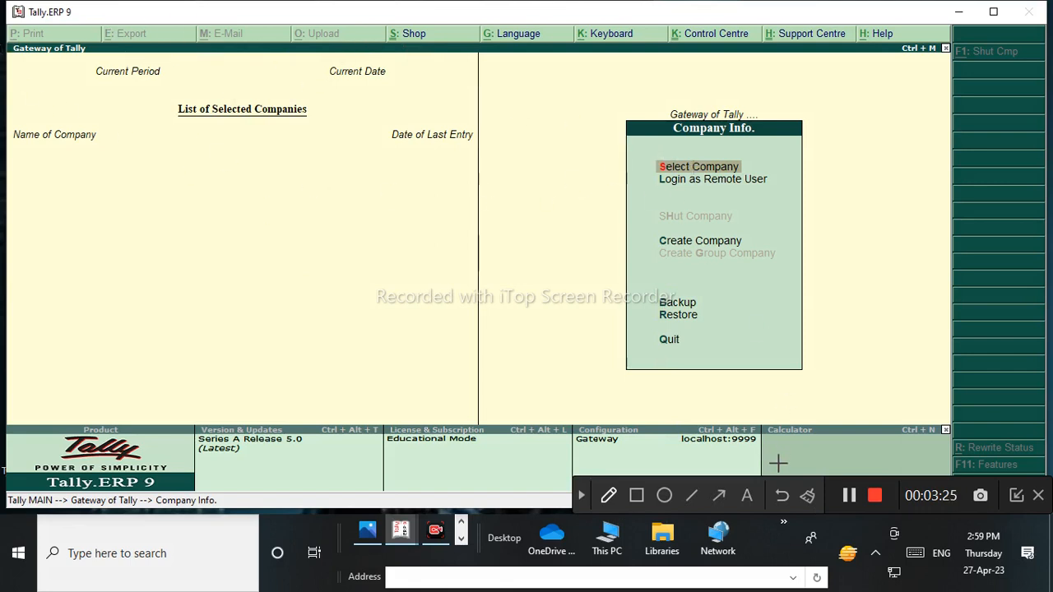
{"action": "left_click", "coordinate": [636, 495]}
{"action": "left_click_drag", "start_coordinate": [25, 35], "coordinate": [175, 124]}
{"action": "mouse_move", "coordinate": [427, 250]}
{"action": "left_mouse_down"}
{"action": "mouse_move", "coordinate": [888, 393]}
{"action": "mouse_move", "coordinate": [946, 448]}
{"action": "left_mouse_up"}
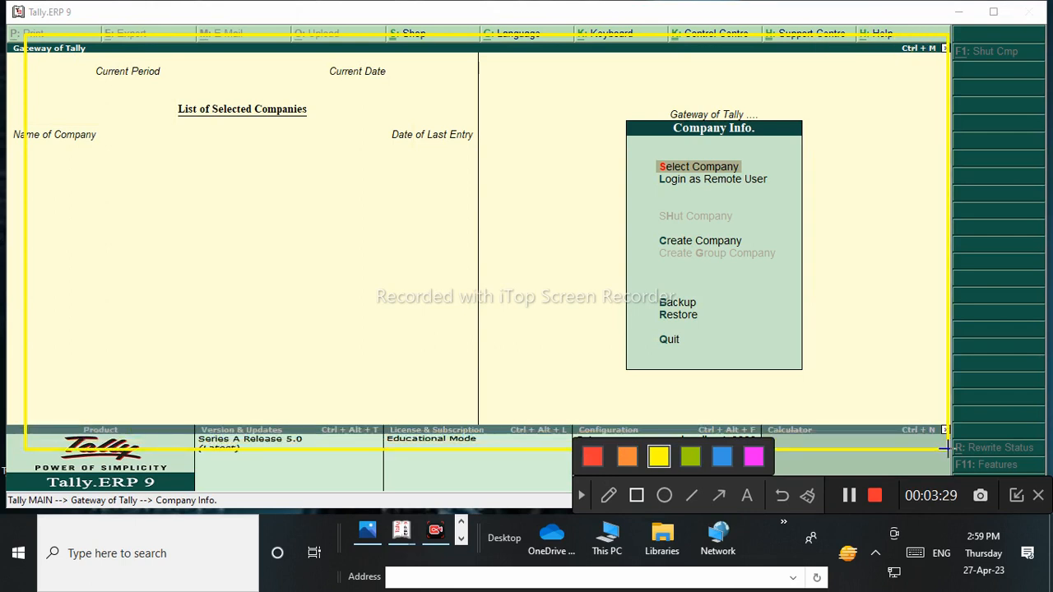
{"action": "left_click", "coordinate": [782, 496]}
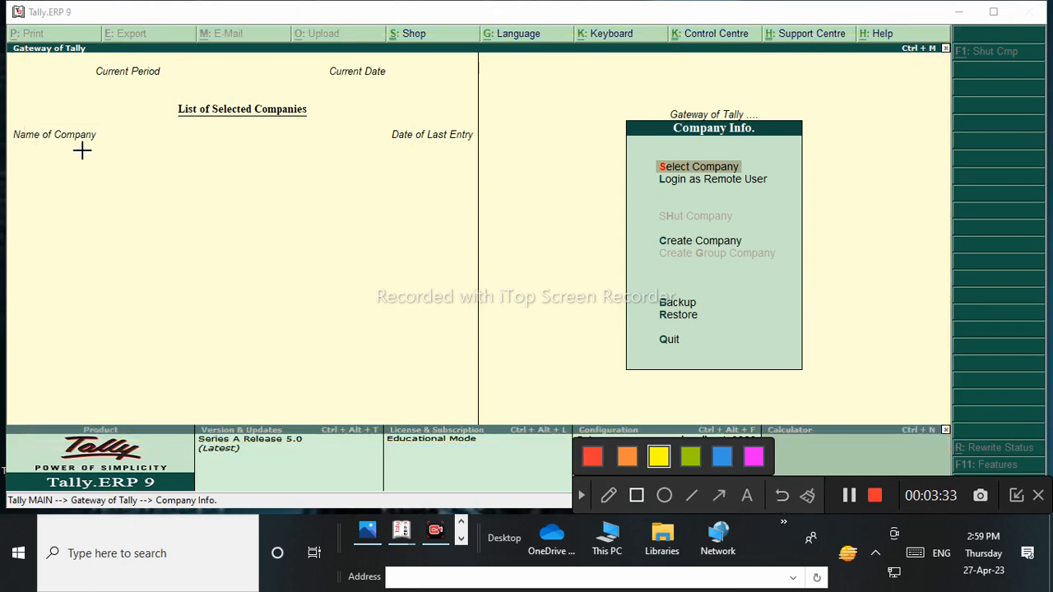
{"action": "mouse_move", "coordinate": [214, 82]}
{"action": "left_mouse_down"}
{"action": "mouse_move", "coordinate": [162, 120]}
{"action": "mouse_move", "coordinate": [365, 140]}
{"action": "left_mouse_up"}
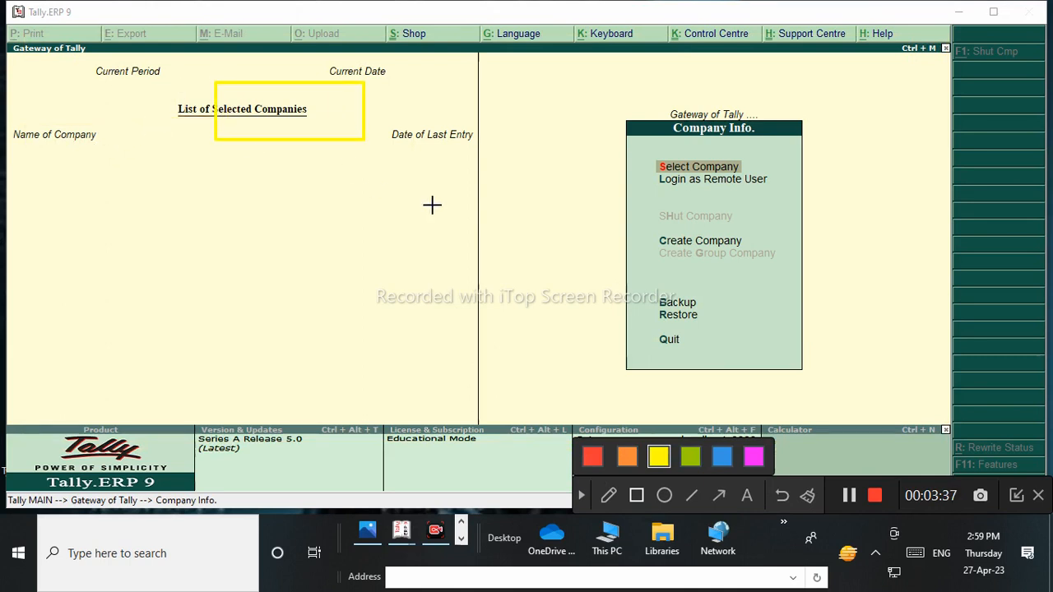
{"action": "left_click", "coordinate": [780, 496]}
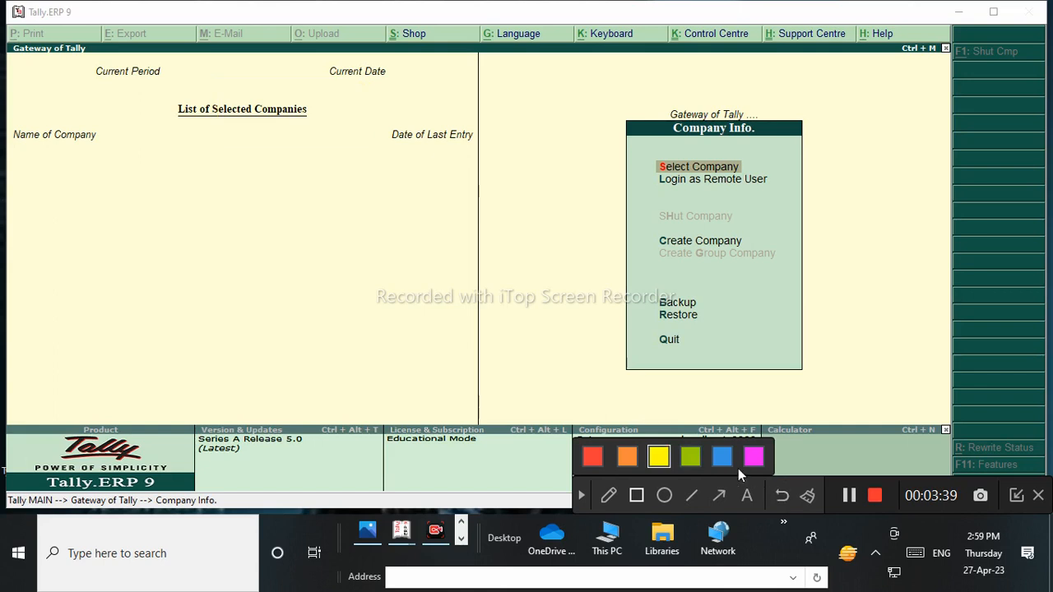
{"action": "left_click", "coordinate": [754, 457]}
{"action": "left_click_drag", "start_coordinate": [633, 106], "coordinate": [701, 110]}
{"action": "left_click", "coordinate": [609, 495]}
{"action": "left_click_drag", "start_coordinate": [603, 154], "coordinate": [650, 155]}
{"action": "left_click_drag", "start_coordinate": [617, 189], "coordinate": [653, 177]}
{"action": "mouse_move", "coordinate": [601, 240]}
{"action": "left_mouse_down"}
{"action": "mouse_move", "coordinate": [659, 232]}
{"action": "mouse_move", "coordinate": [660, 205]}
{"action": "left_mouse_up"}
{"action": "left_click_drag", "start_coordinate": [629, 267], "coordinate": [657, 250]}
{"action": "left_click_drag", "start_coordinate": [627, 306], "coordinate": [653, 285]}
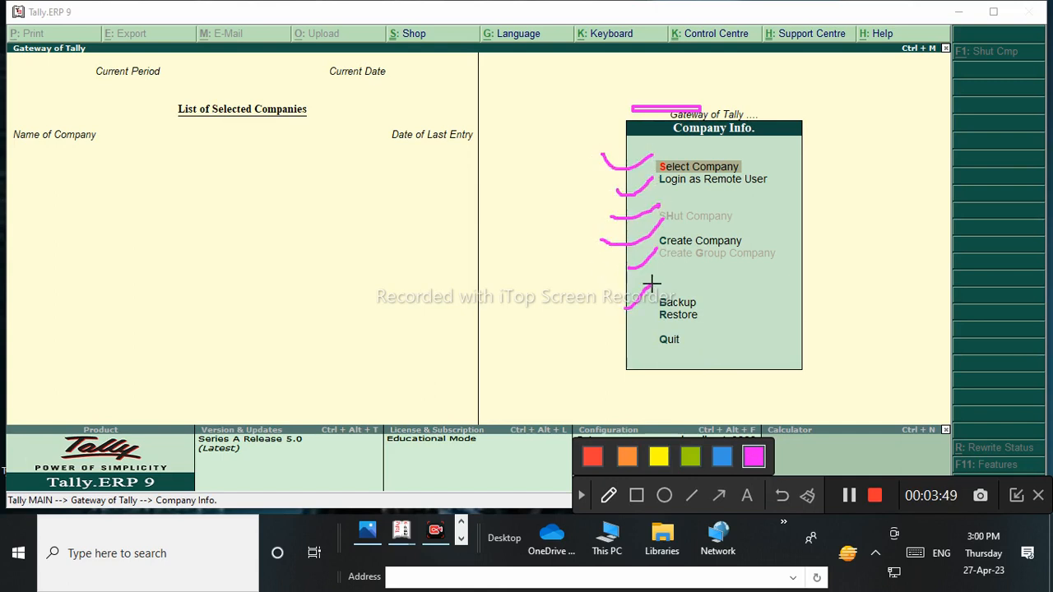
{"action": "left_click_drag", "start_coordinate": [644, 328], "coordinate": [660, 306]}
{"action": "left_click_drag", "start_coordinate": [633, 351], "coordinate": [658, 336]}
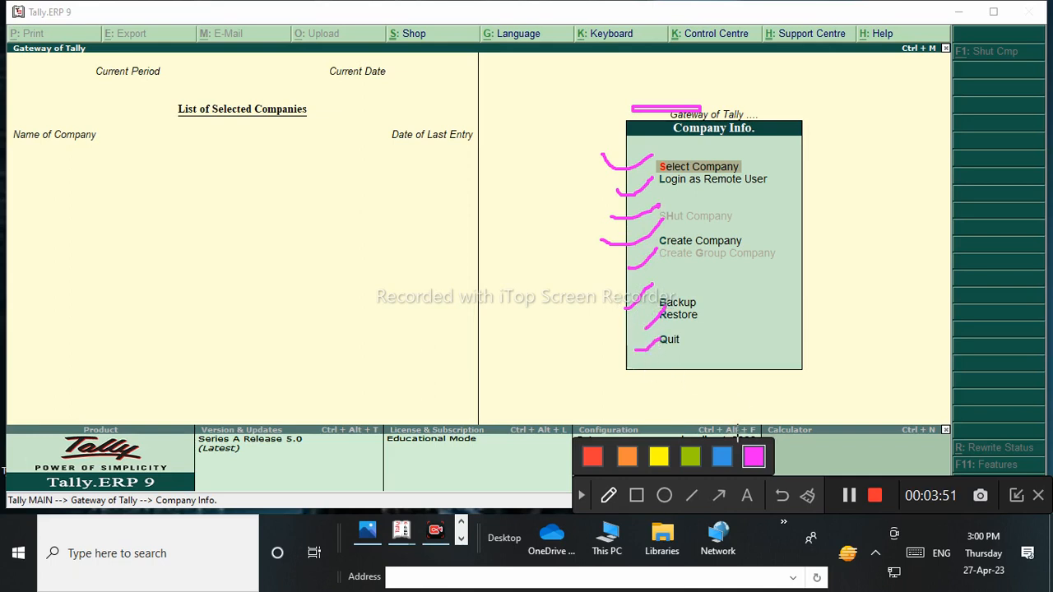
{"action": "left_click", "coordinate": [807, 497]}
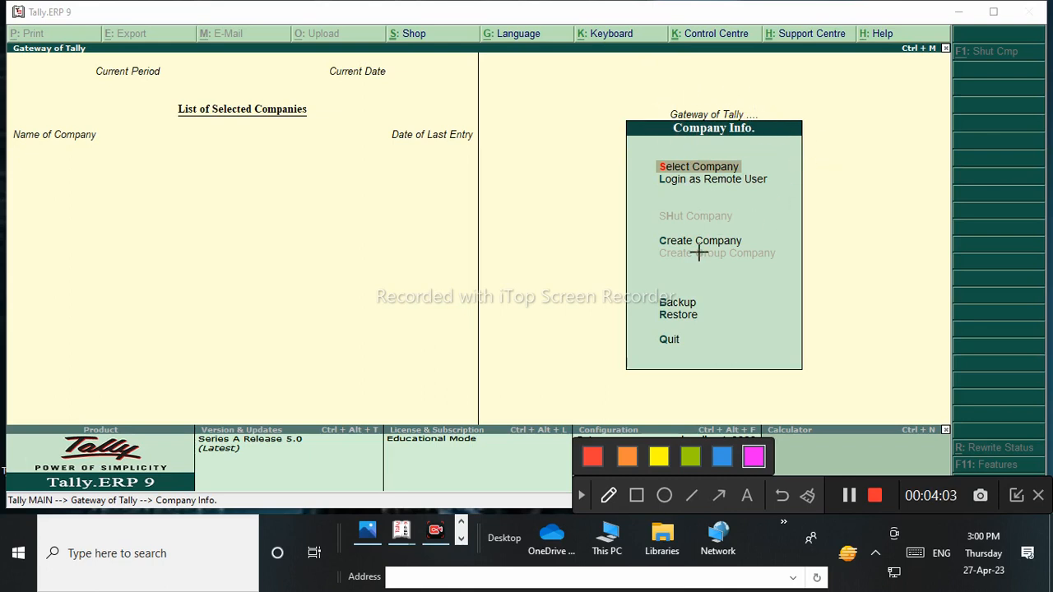
{"action": "left_click", "coordinate": [581, 495]}
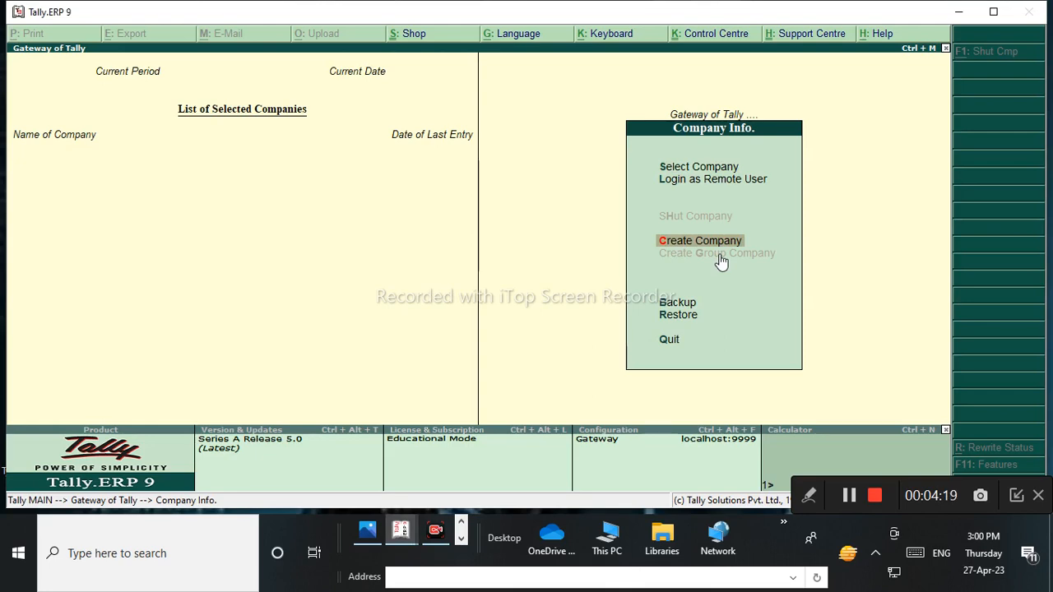
Open the Company Creation form, then bring up the Libraries folder in File Explorer.
{"action": "key", "text": "Return"}
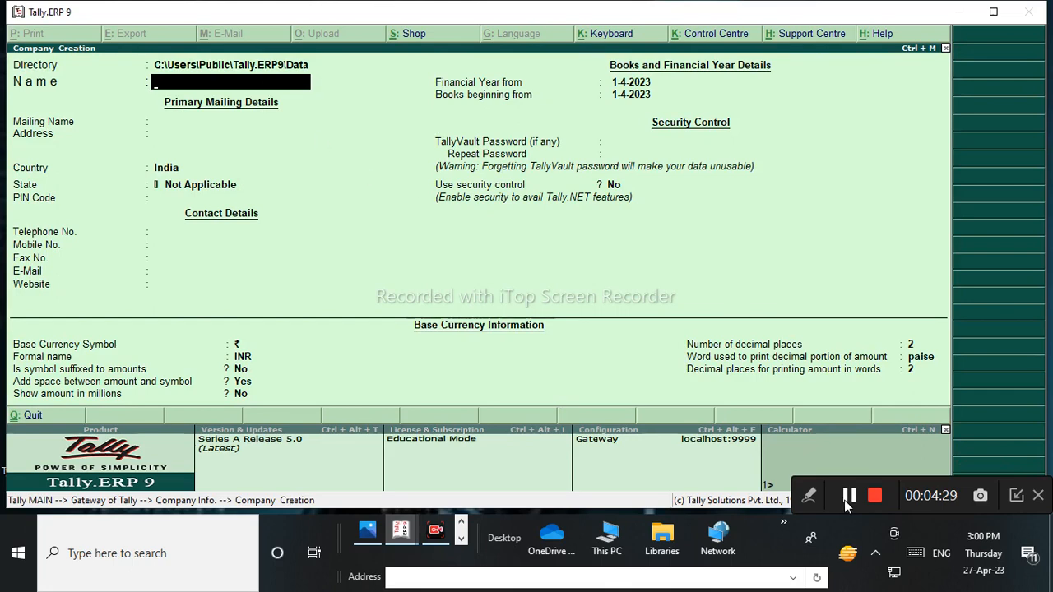
{"action": "left_click", "coordinate": [809, 495]}
{"action": "left_click", "coordinate": [609, 496]}
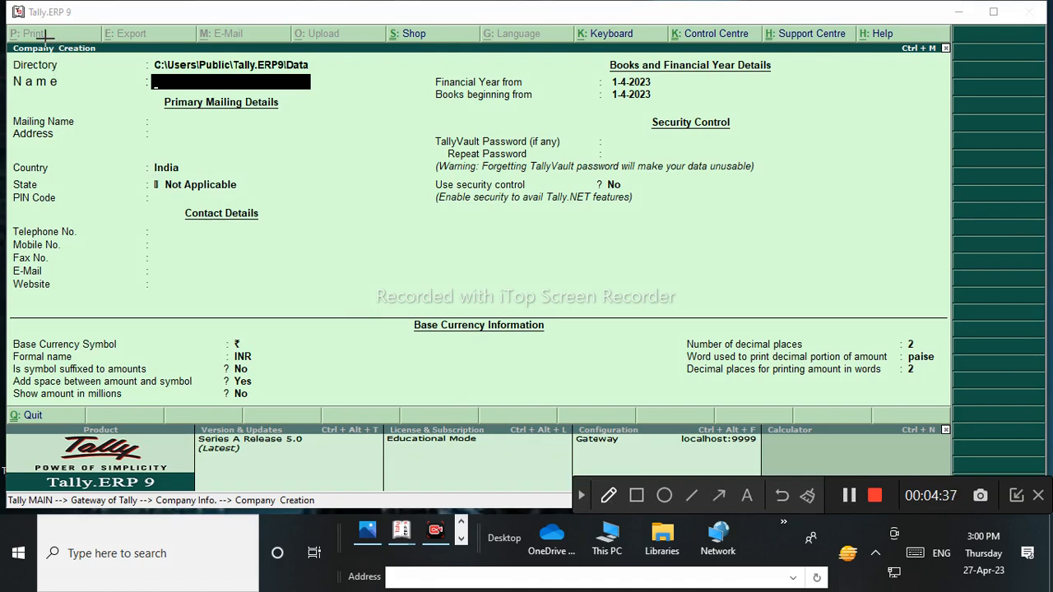
{"action": "mouse_move", "coordinate": [90, 38]}
{"action": "left_mouse_down"}
{"action": "mouse_move", "coordinate": [37, 27]}
{"action": "mouse_move", "coordinate": [10, 40]}
{"action": "mouse_move", "coordinate": [29, 54]}
{"action": "mouse_move", "coordinate": [82, 54]}
{"action": "mouse_move", "coordinate": [109, 41]}
{"action": "mouse_move", "coordinate": [88, 48]}
{"action": "left_mouse_up"}
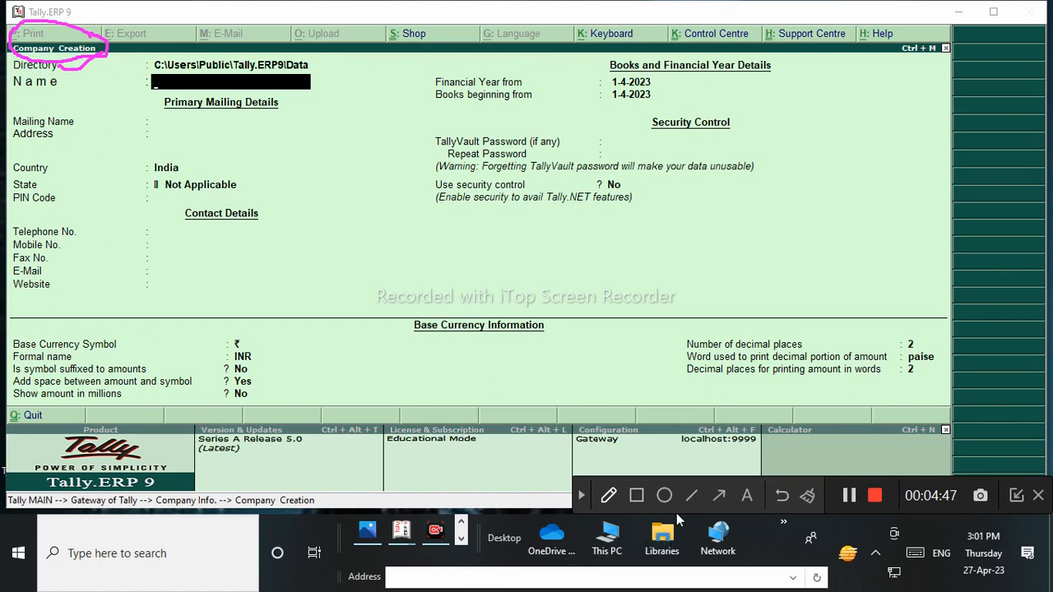
{"action": "left_click", "coordinate": [581, 496]}
{"action": "left_click", "coordinate": [661, 539]}
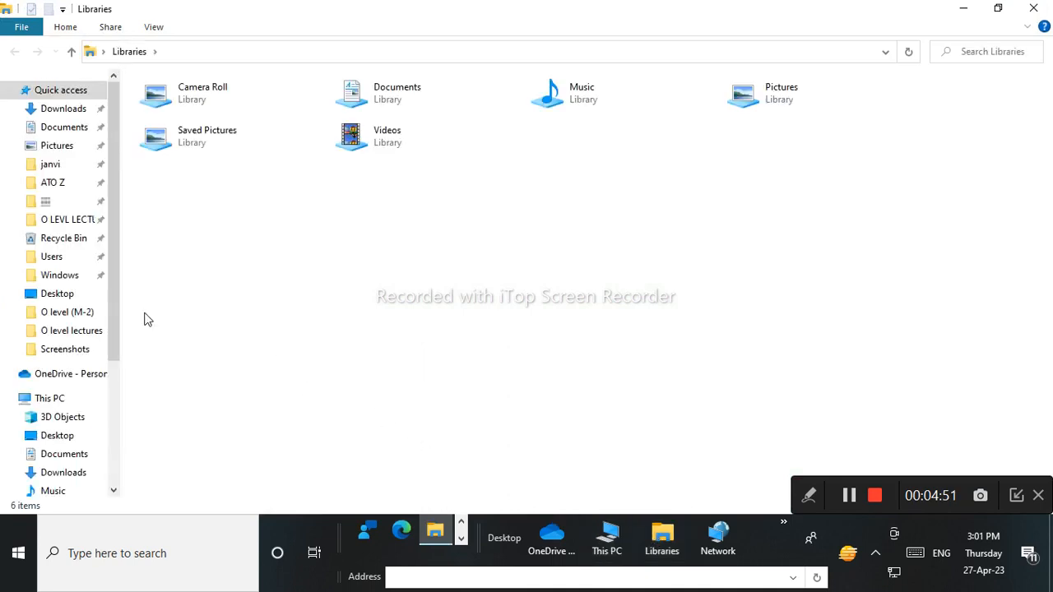
Browse Explorer's navigation pane, then switch back to Tally's Company Creation form via the taskbar.
{"action": "scroll", "coordinate": [115, 309], "scroll_direction": "down", "scroll_amount": 1}
{"action": "left_click_drag", "start_coordinate": [115, 308], "coordinate": [130, 423]}
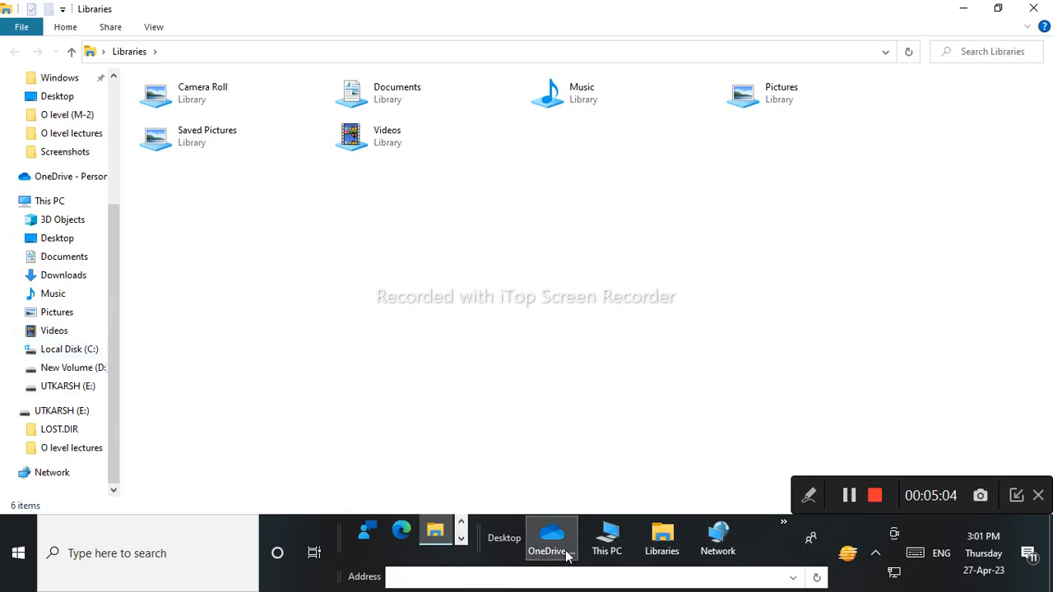
{"action": "left_click", "coordinate": [461, 540]}
{"action": "left_click", "coordinate": [461, 540]}
{"action": "left_click", "coordinate": [461, 541]}
{"action": "left_click", "coordinate": [461, 524]}
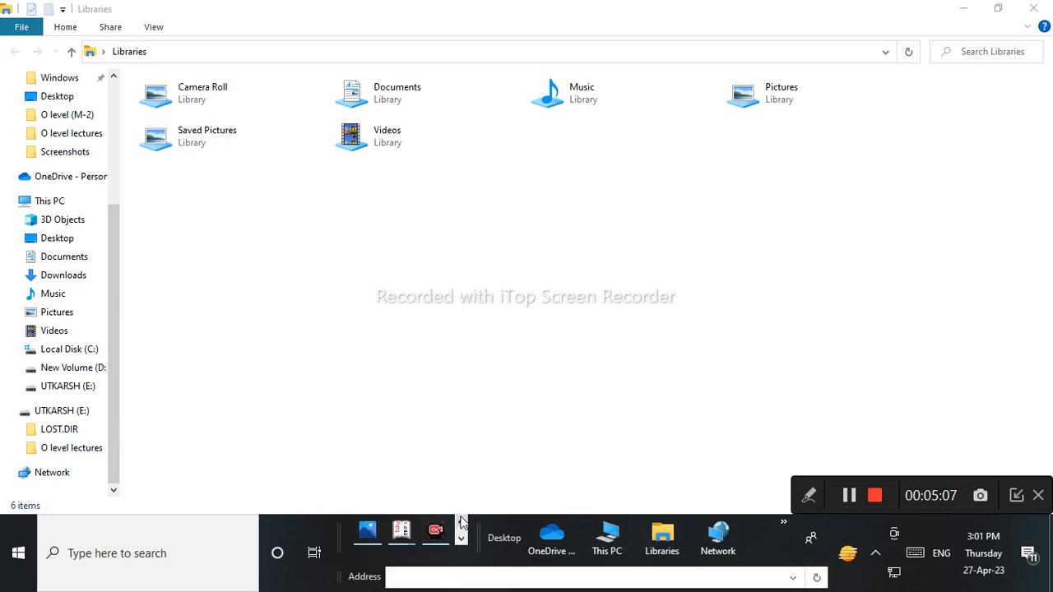
{"action": "mouse_move", "coordinate": [410, 535]}
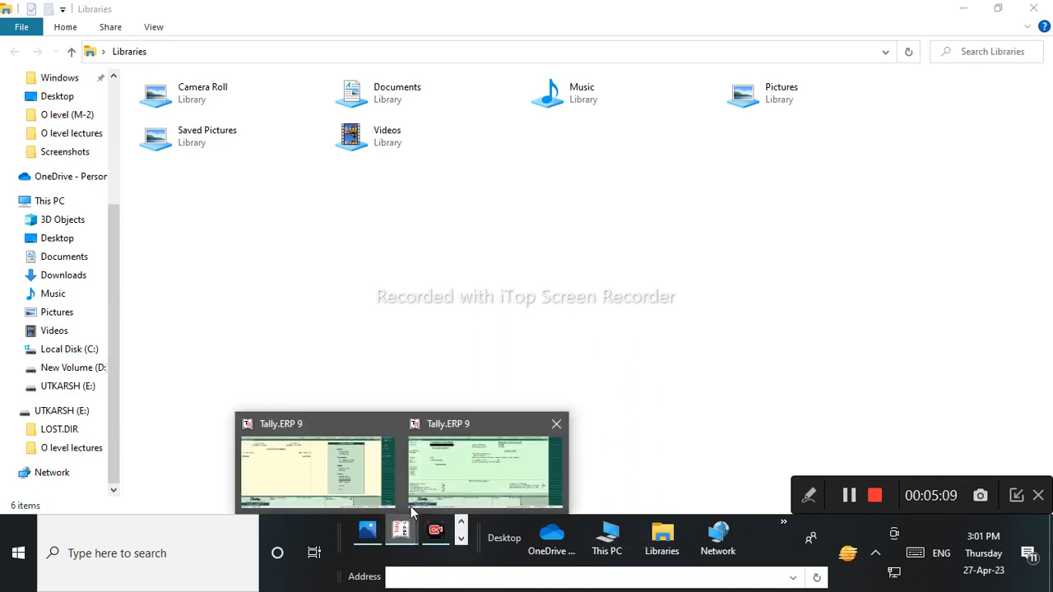
{"action": "left_click", "coordinate": [443, 476]}
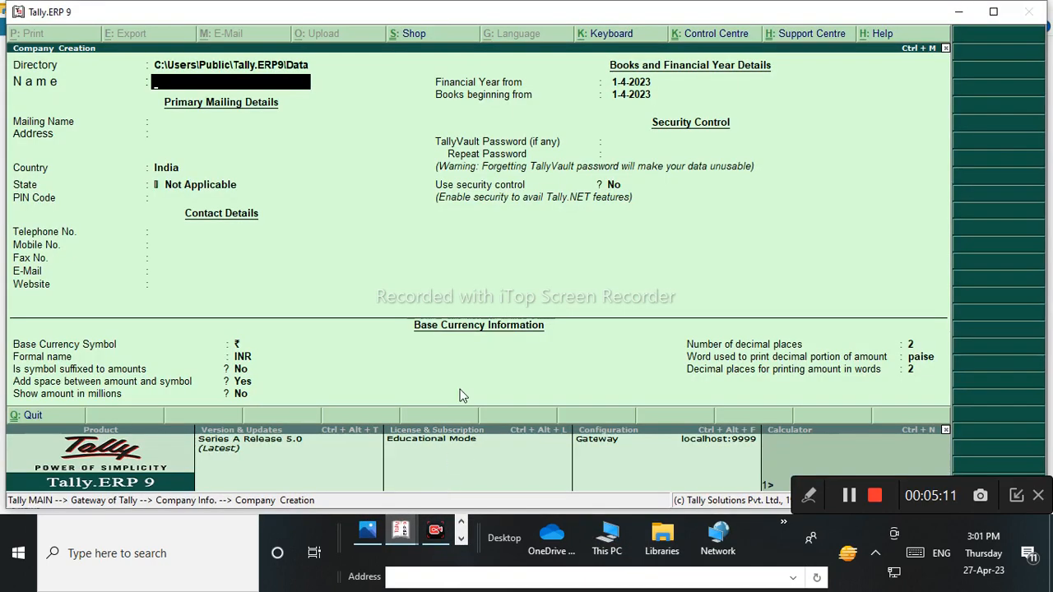
Place the cursor in the Directory field holding C:\Users\Public\Tally.ERP9\Data.
{"action": "left_click", "coordinate": [808, 495]}
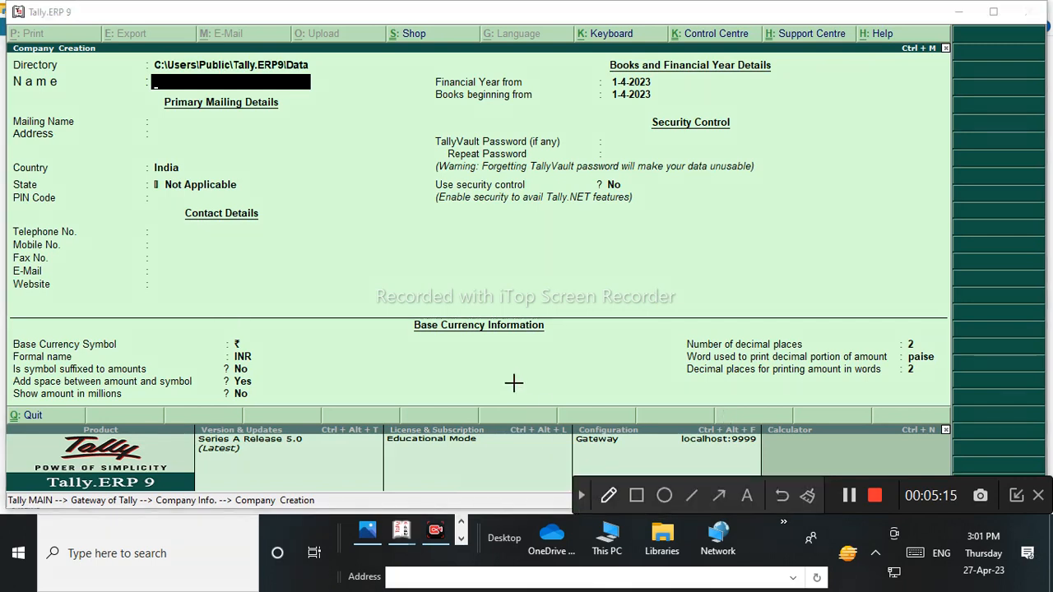
{"action": "left_click_drag", "start_coordinate": [63, 73], "coordinate": [99, 61]}
{"action": "left_click_drag", "start_coordinate": [59, 84], "coordinate": [99, 79]}
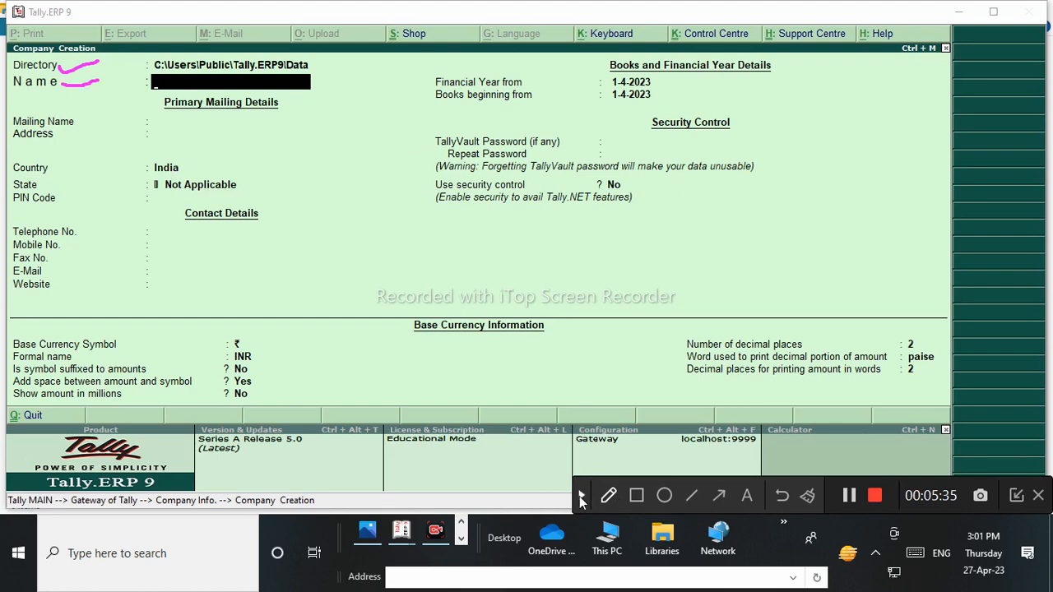
{"action": "left_click", "coordinate": [806, 498]}
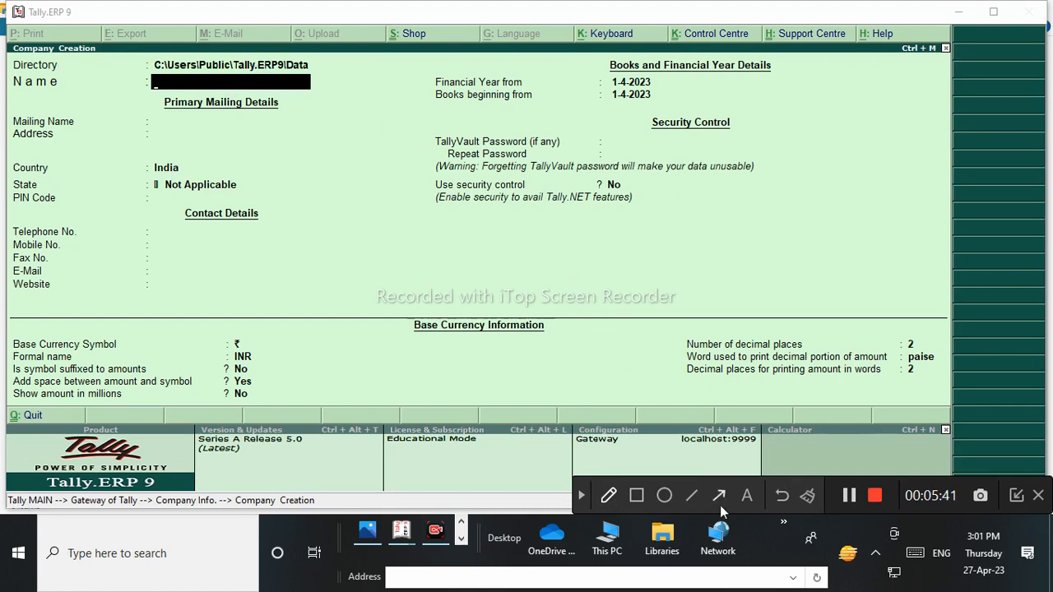
{"action": "left_click", "coordinate": [582, 496]}
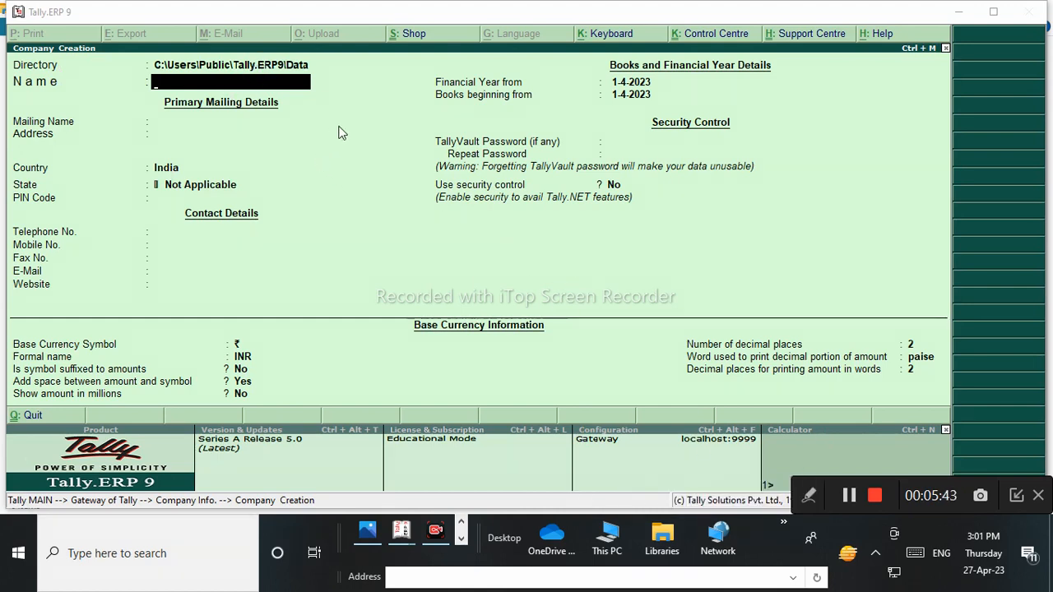
{"action": "left_click", "coordinate": [272, 68]}
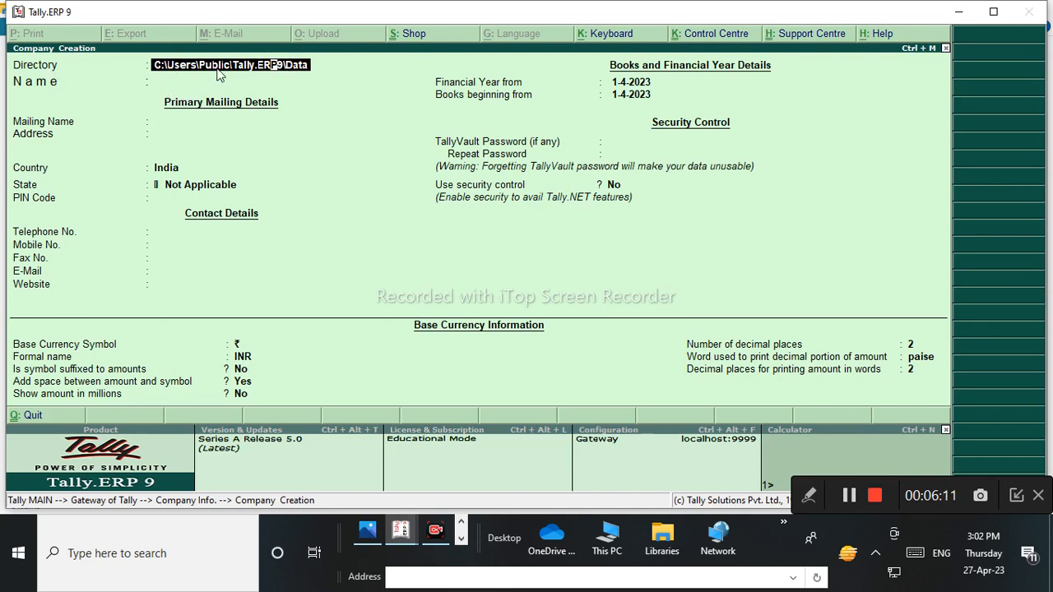
Delete the default C:\Users\Public\Tally.ERP9\Data path from the Directory field.
{"action": "key", "text": "BackSpace"}
{"action": "key", "text": "BackSpace"}
{"action": "key", "text": "BackSpace"}
{"action": "key", "text": "BackSpace"}
{"action": "key", "text": "BackSpace"}
{"action": "key", "text": "BackSpace"}
{"action": "key", "text": "BackSpace"}
{"action": "key", "text": "BackSpace"}
{"action": "key", "text": "BackSpace"}
{"action": "key", "text": "BackSpace"}
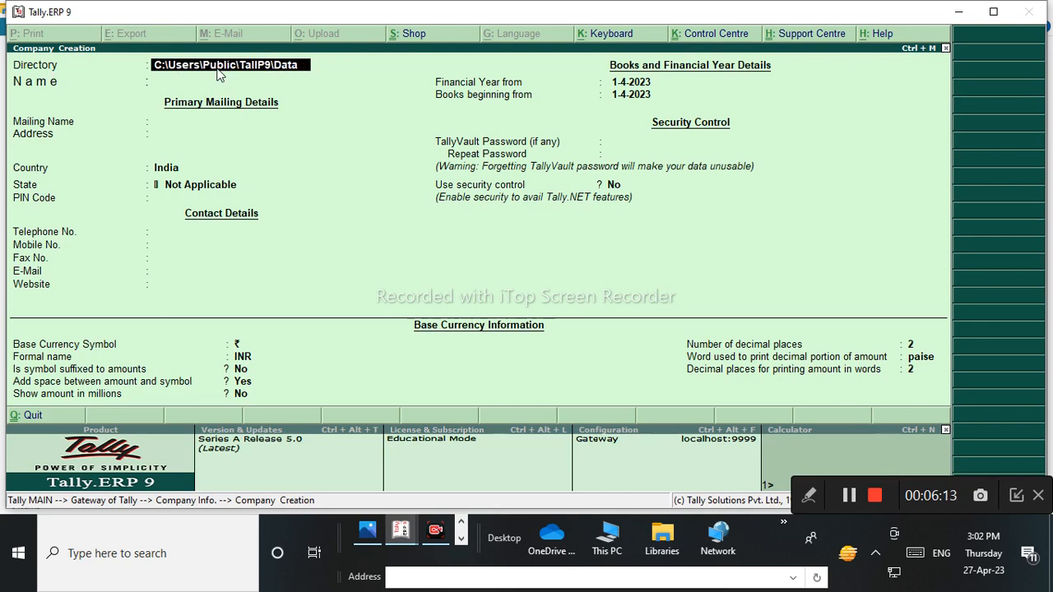
{"action": "key", "text": "BackSpace"}
{"action": "key", "text": "BackSpace"}
{"action": "key", "text": "BackSpace"}
{"action": "key", "text": "BackSpace"}
{"action": "key", "text": "BackSpace"}
{"action": "key", "text": "BackSpace"}
{"action": "key", "text": "BackSpace"}
{"action": "key", "text": "BackSpace"}
{"action": "key", "text": "BackSpace"}
{"action": "key", "text": "BackSpace"}
{"action": "key", "text": "BackSpace"}
{"action": "key", "text": "BackSpace"}
{"action": "key", "text": "BackSpace"}
{"action": "key", "text": "BackSpace"}
{"action": "key", "text": "BackSpace"}
{"action": "key", "text": "BackSpace"}
{"action": "key", "text": "BackSpace"}
{"action": "key", "text": "BackSpace"}
{"action": "key", "text": "BackSpace"}
{"action": "key", "text": "BackSpace"}
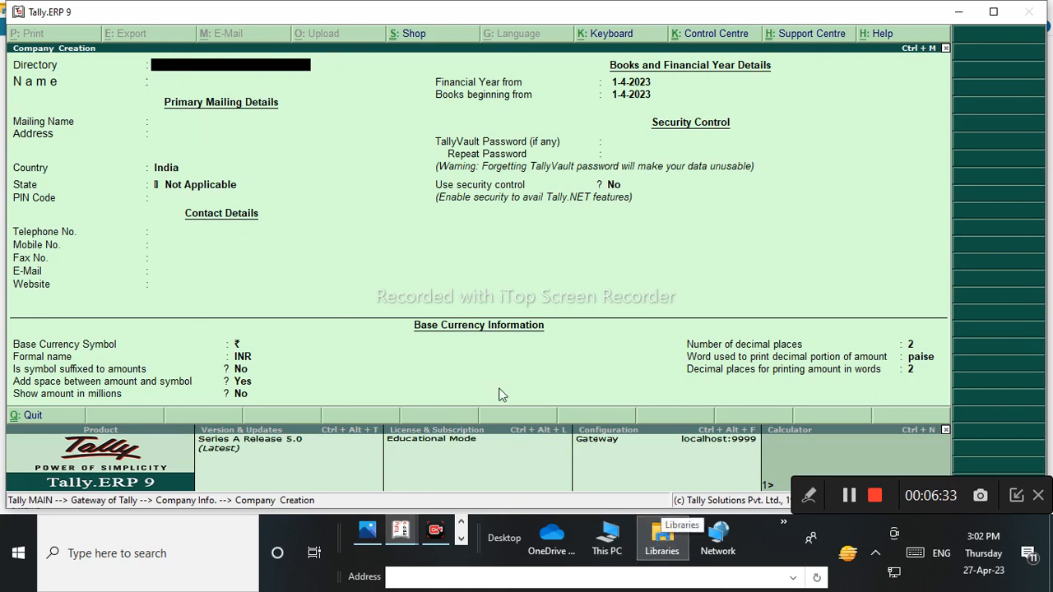
Open a maximized File Explorer window on the New Volume (D:) drive.
{"action": "left_click", "coordinate": [666, 544]}
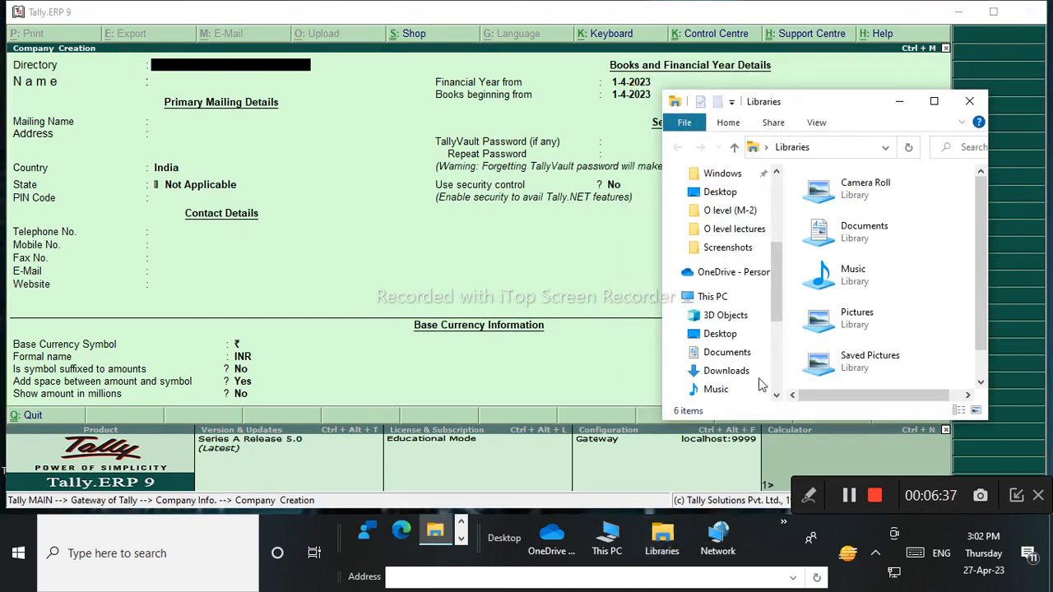
{"action": "left_click", "coordinate": [936, 105]}
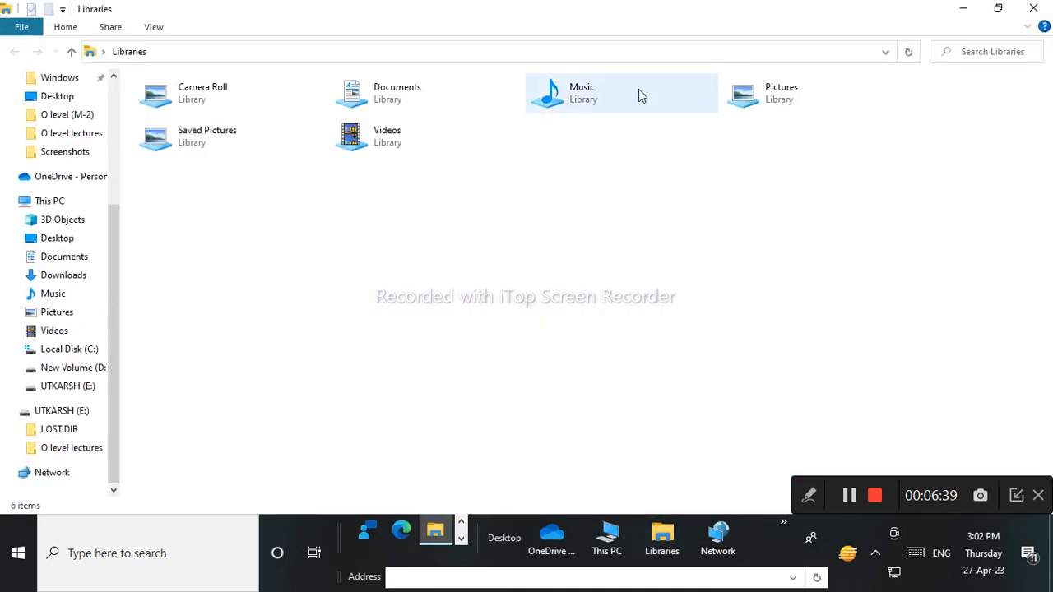
{"action": "left_click", "coordinate": [69, 370]}
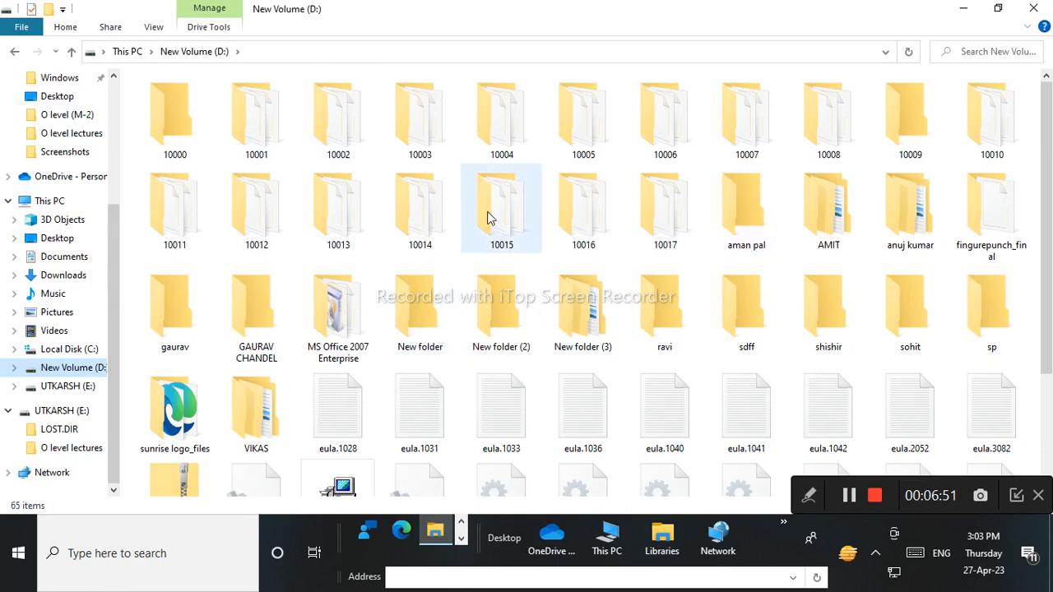
{"action": "scroll", "coordinate": [504, 272], "scroll_direction": "down", "scroll_amount": 2}
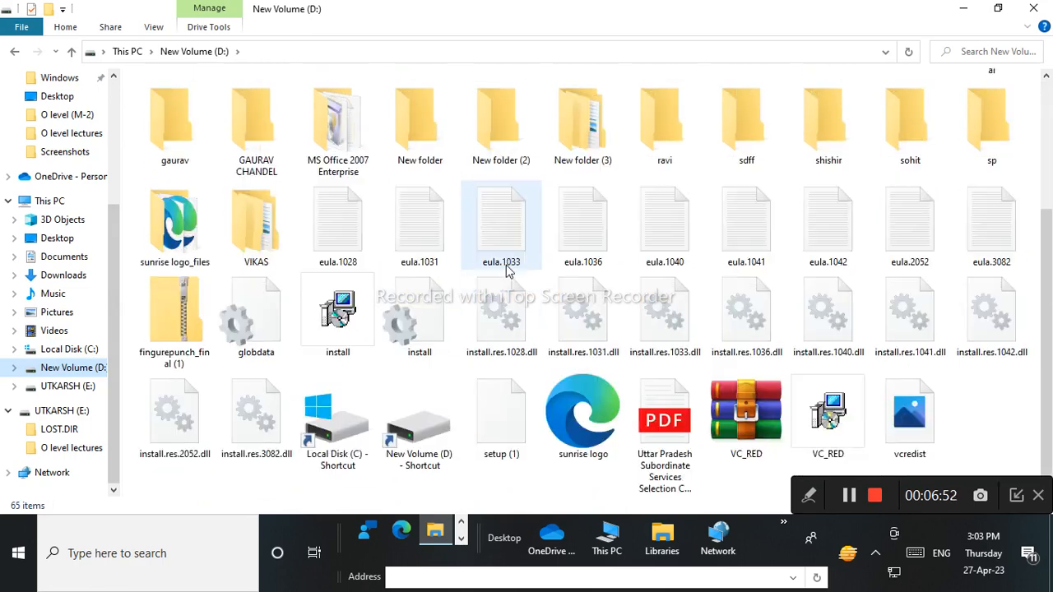
Create a new folder named 'tally' on D: and open it.
{"action": "right_click", "coordinate": [979, 399]}
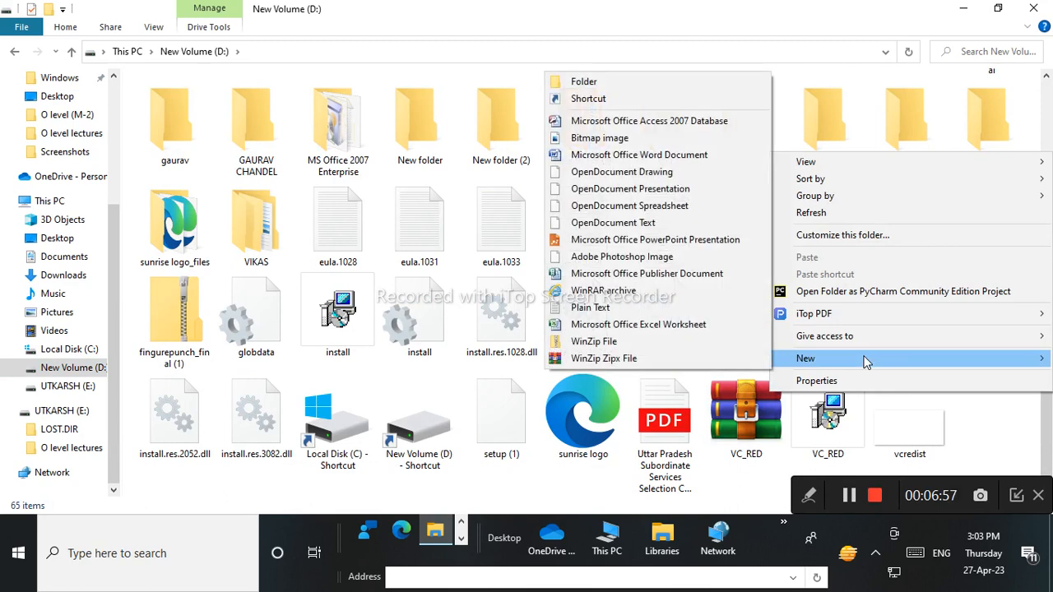
{"action": "left_click", "coordinate": [1016, 452]}
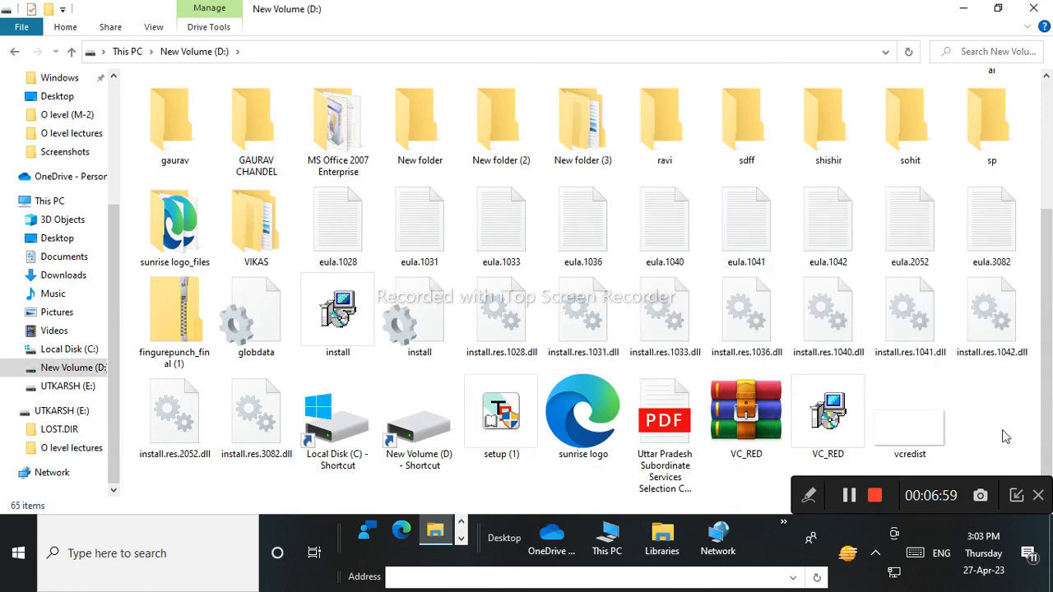
{"action": "right_click", "coordinate": [967, 398]}
{"action": "mouse_move", "coordinate": [864, 357]}
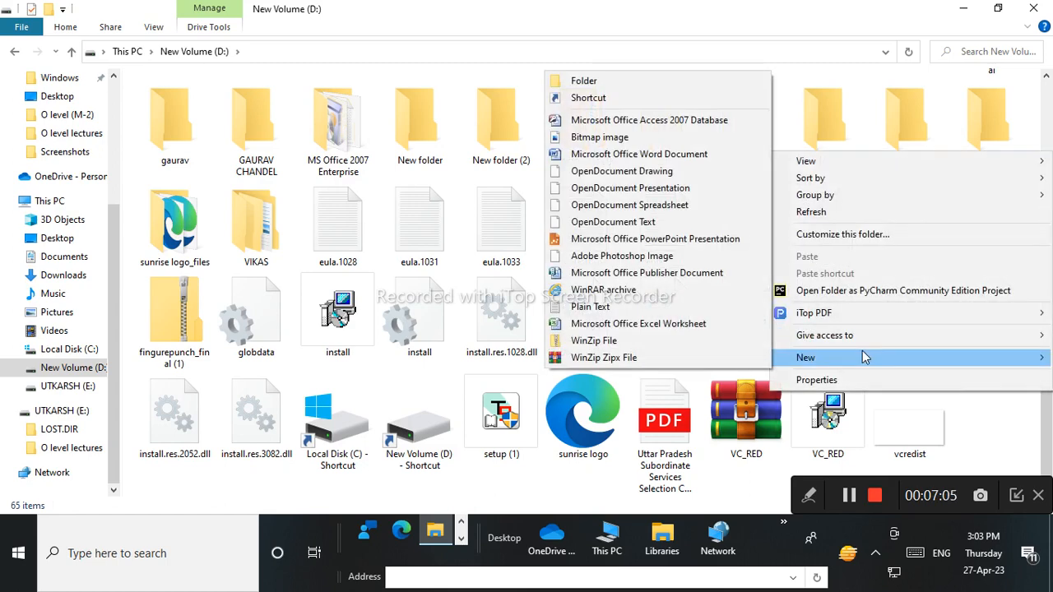
{"action": "left_click", "coordinate": [634, 86]}
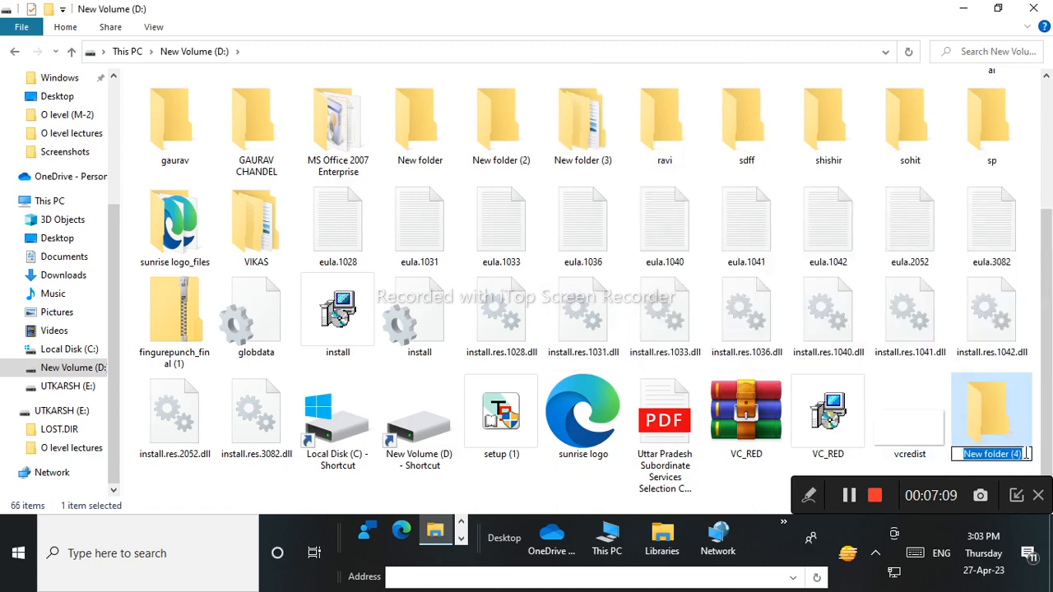
{"action": "type", "text": "ta"}
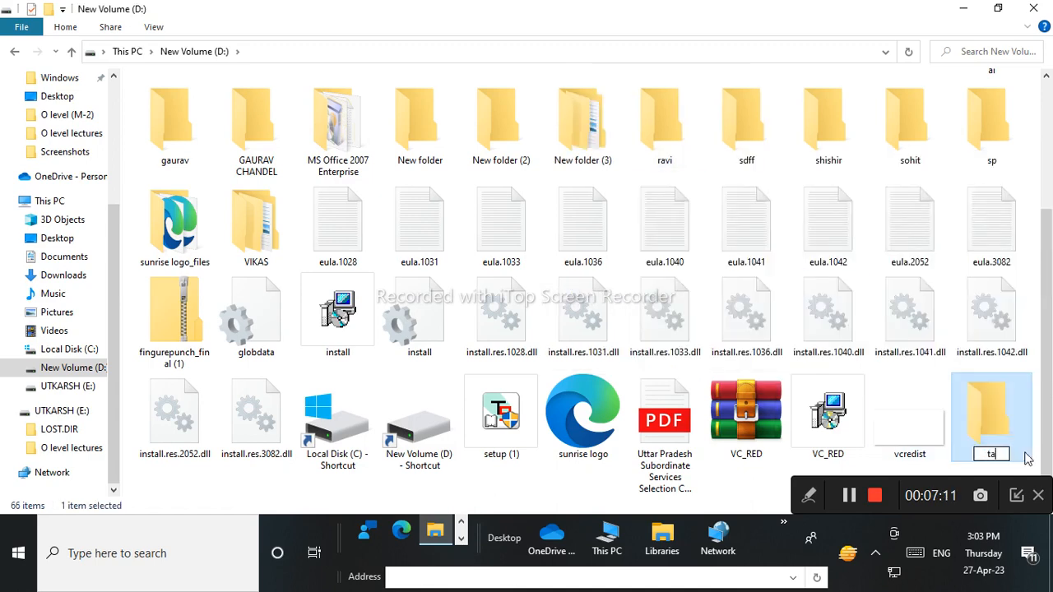
{"action": "type", "text": "lly"}
{"action": "key", "text": "Return"}
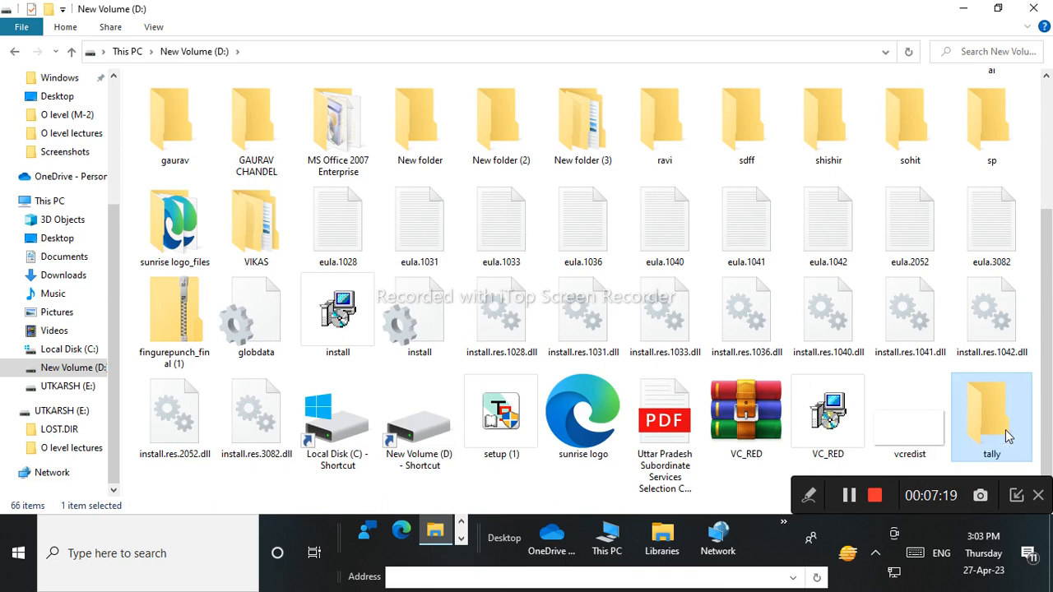
{"action": "double_click", "coordinate": [997, 429]}
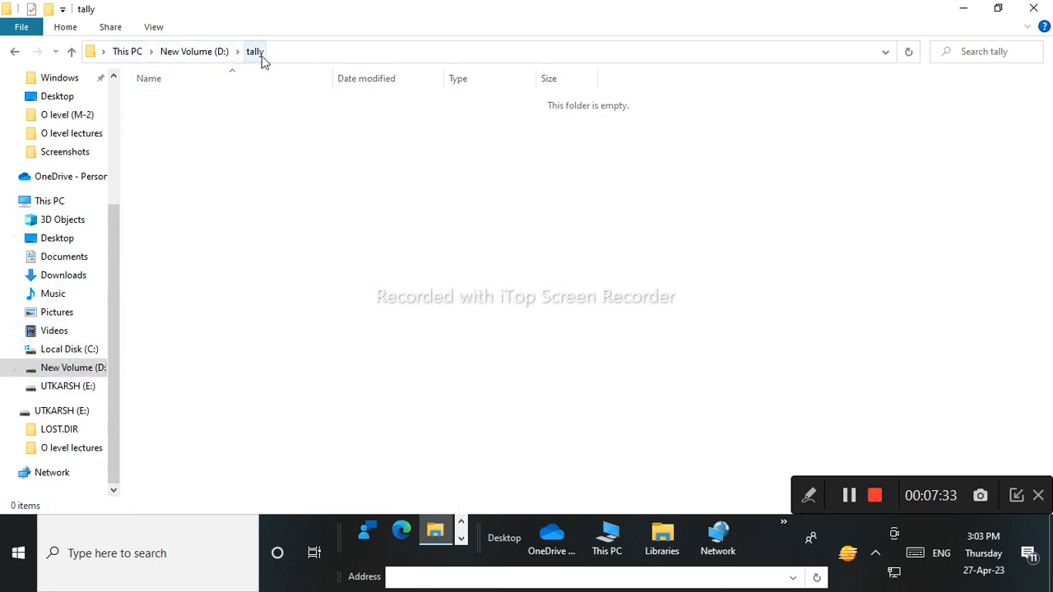
Copy the D:\tally path from the address bar and minimize Explorer.
{"action": "left_click", "coordinate": [322, 53]}
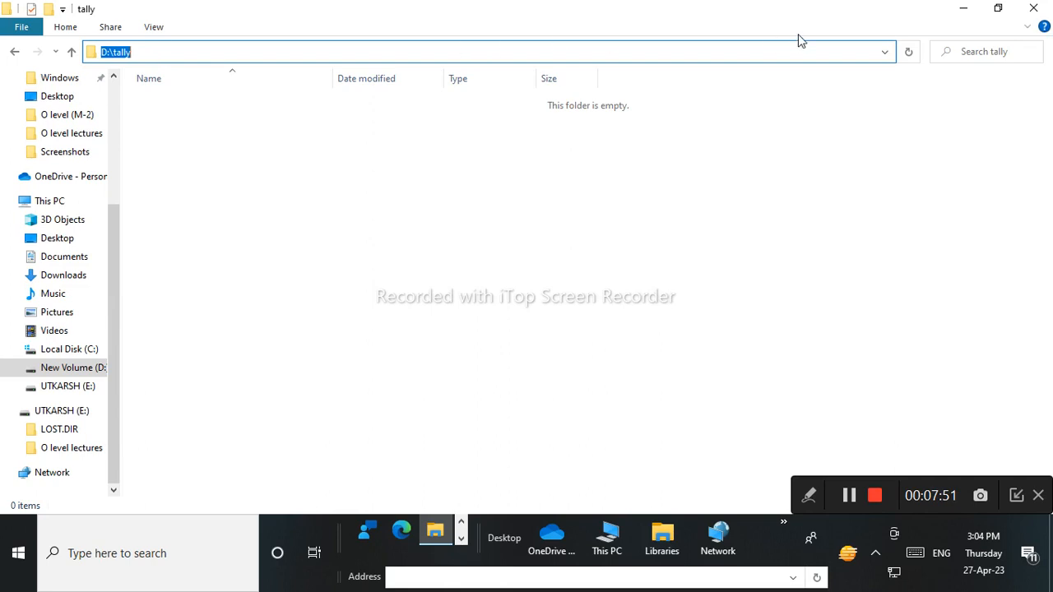
{"action": "left_click", "coordinate": [964, 10]}
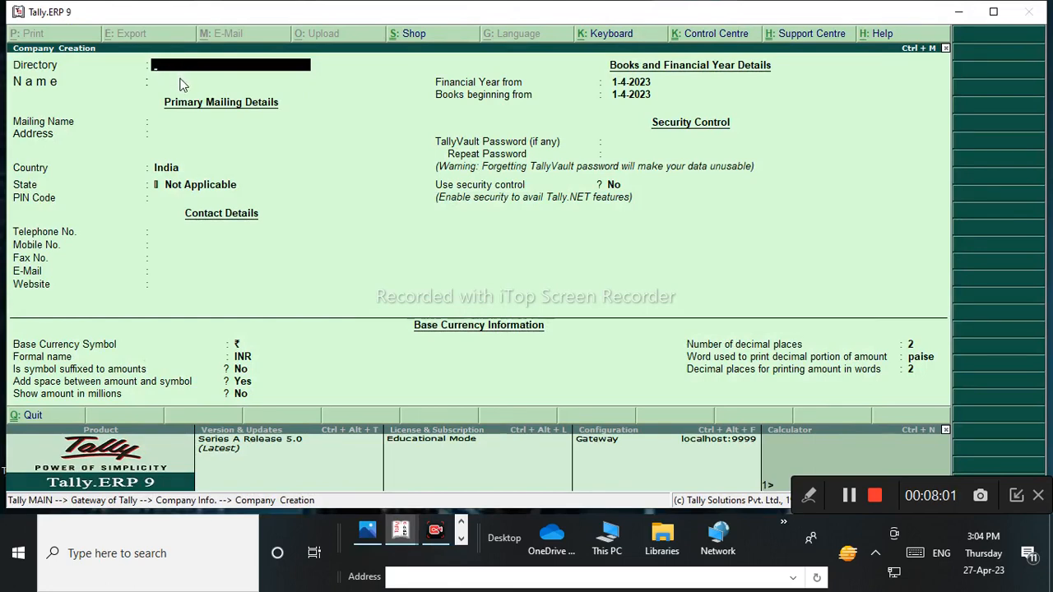
{"action": "left_click", "coordinate": [810, 492]}
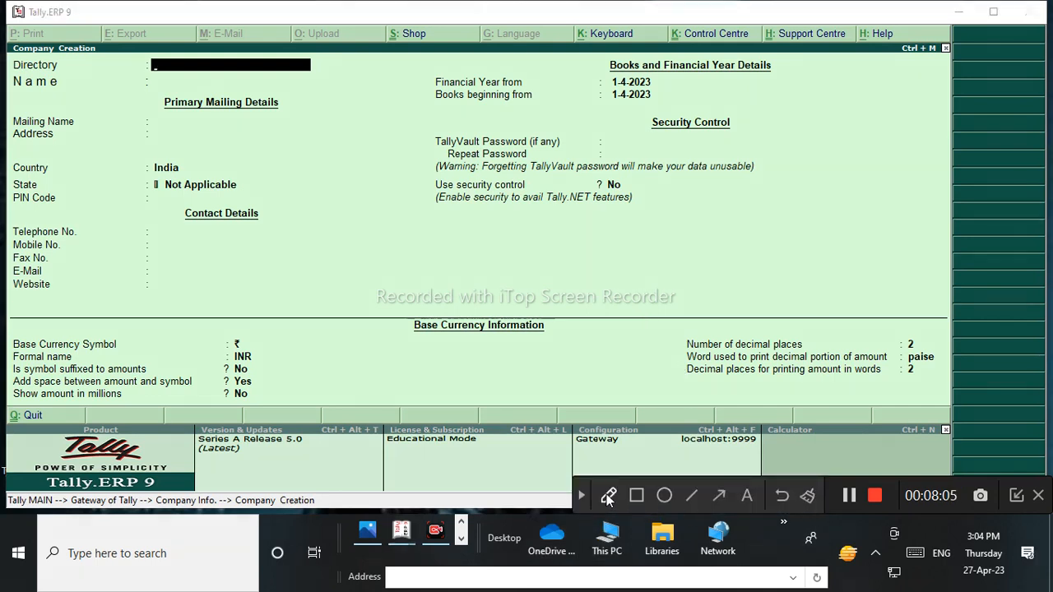
{"action": "left_click", "coordinate": [608, 496]}
{"action": "mouse_move", "coordinate": [362, 207]}
{"action": "left_mouse_down"}
{"action": "mouse_move", "coordinate": [367, 242]}
{"action": "mouse_move", "coordinate": [398, 234]}
{"action": "mouse_move", "coordinate": [409, 215]}
{"action": "mouse_move", "coordinate": [425, 223]}
{"action": "mouse_move", "coordinate": [442, 205]}
{"action": "mouse_move", "coordinate": [482, 227]}
{"action": "mouse_move", "coordinate": [563, 175]}
{"action": "mouse_move", "coordinate": [540, 205]}
{"action": "left_mouse_up"}
{"action": "mouse_move", "coordinate": [576, 160]}
{"action": "left_mouse_down"}
{"action": "mouse_move", "coordinate": [587, 183]}
{"action": "mouse_move", "coordinate": [607, 141]}
{"action": "mouse_move", "coordinate": [448, 118]}
{"action": "mouse_move", "coordinate": [437, 278]}
{"action": "mouse_move", "coordinate": [696, 161]}
{"action": "mouse_move", "coordinate": [600, 119]}
{"action": "left_mouse_up"}
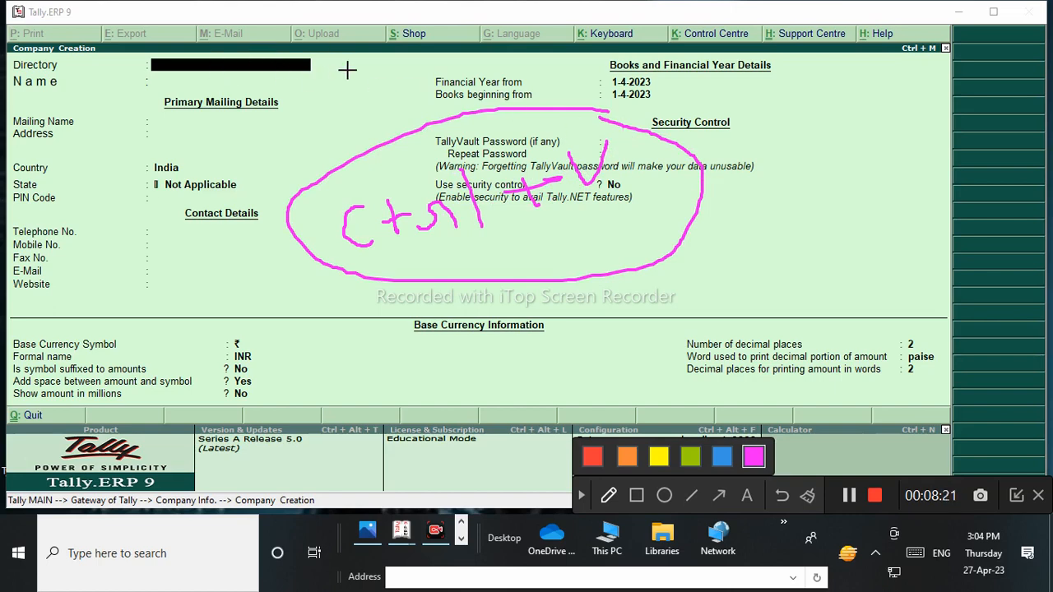
{"action": "mouse_move", "coordinate": [89, 307]}
{"action": "left_mouse_down"}
{"action": "mouse_move", "coordinate": [102, 230]}
{"action": "mouse_move", "coordinate": [134, 285]}
{"action": "mouse_move", "coordinate": [119, 252]}
{"action": "left_mouse_up"}
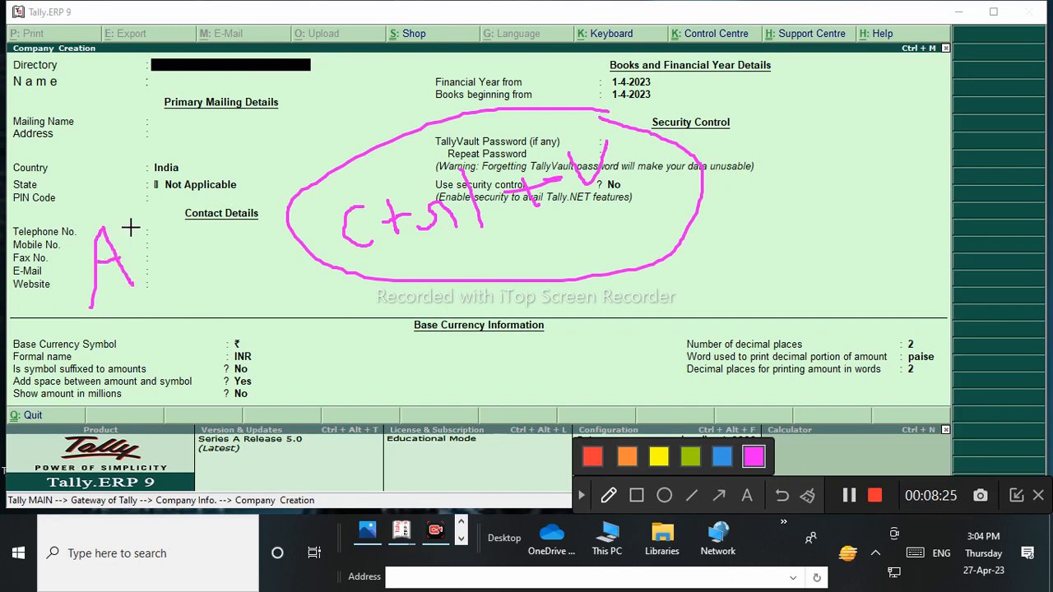
{"action": "left_click_drag", "start_coordinate": [152, 216], "coordinate": [157, 262]}
{"action": "mouse_move", "coordinate": [164, 218]}
{"action": "left_mouse_down"}
{"action": "mouse_move", "coordinate": [170, 258]}
{"action": "mouse_move", "coordinate": [193, 259]}
{"action": "mouse_move", "coordinate": [191, 234]}
{"action": "mouse_move", "coordinate": [269, 232]}
{"action": "mouse_move", "coordinate": [250, 252]}
{"action": "left_mouse_up"}
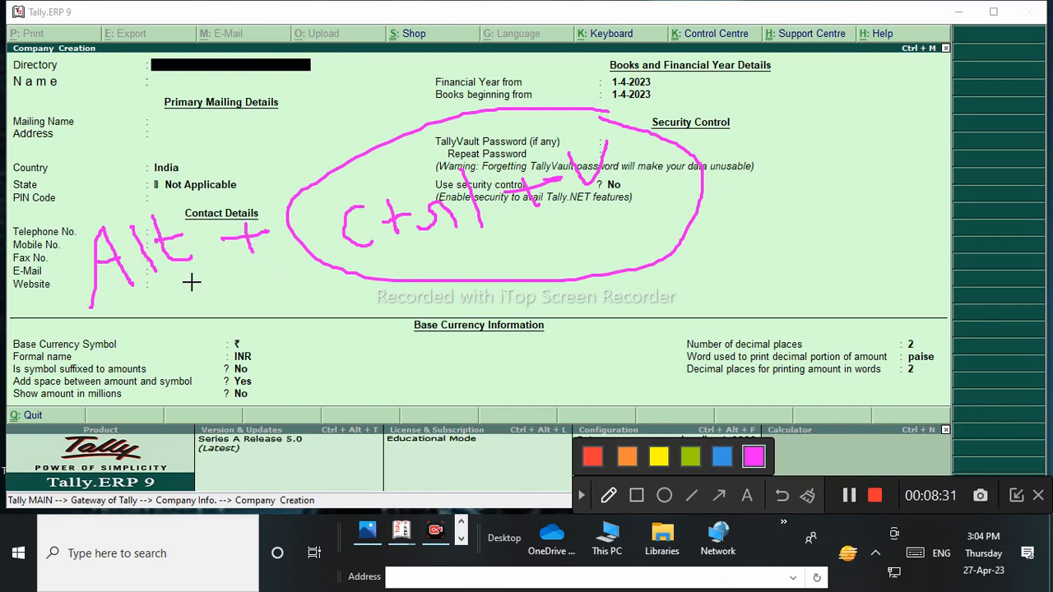
{"action": "left_click_drag", "start_coordinate": [90, 313], "coordinate": [204, 292]}
{"action": "left_click_drag", "start_coordinate": [345, 265], "coordinate": [449, 240]}
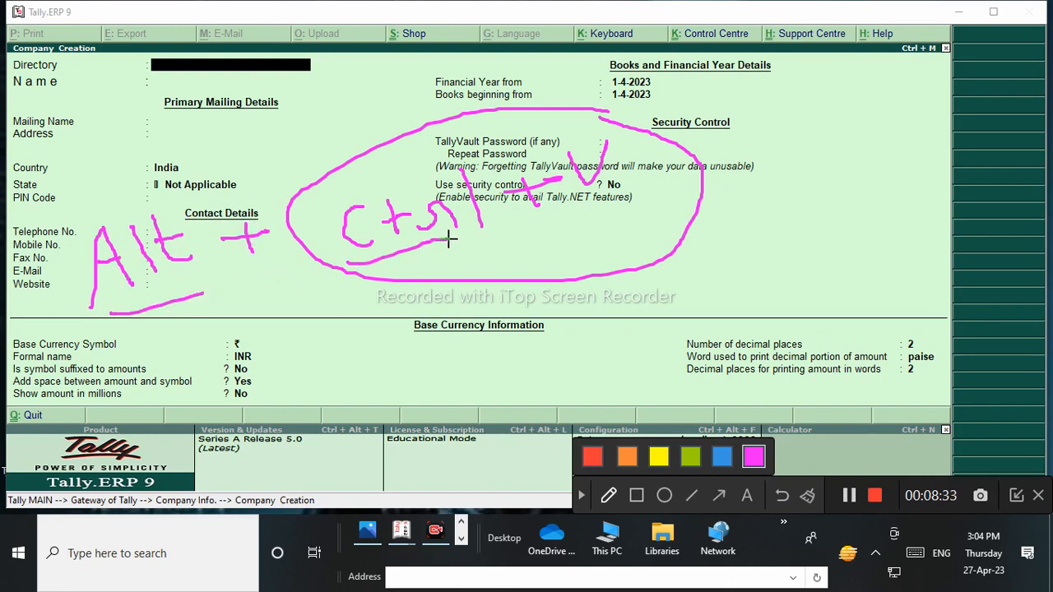
{"action": "left_click_drag", "start_coordinate": [589, 213], "coordinate": [673, 176]}
{"action": "mouse_move", "coordinate": [126, 181]}
{"action": "left_mouse_down"}
{"action": "mouse_move", "coordinate": [71, 306]}
{"action": "mouse_move", "coordinate": [207, 287]}
{"action": "mouse_move", "coordinate": [204, 206]}
{"action": "left_mouse_up"}
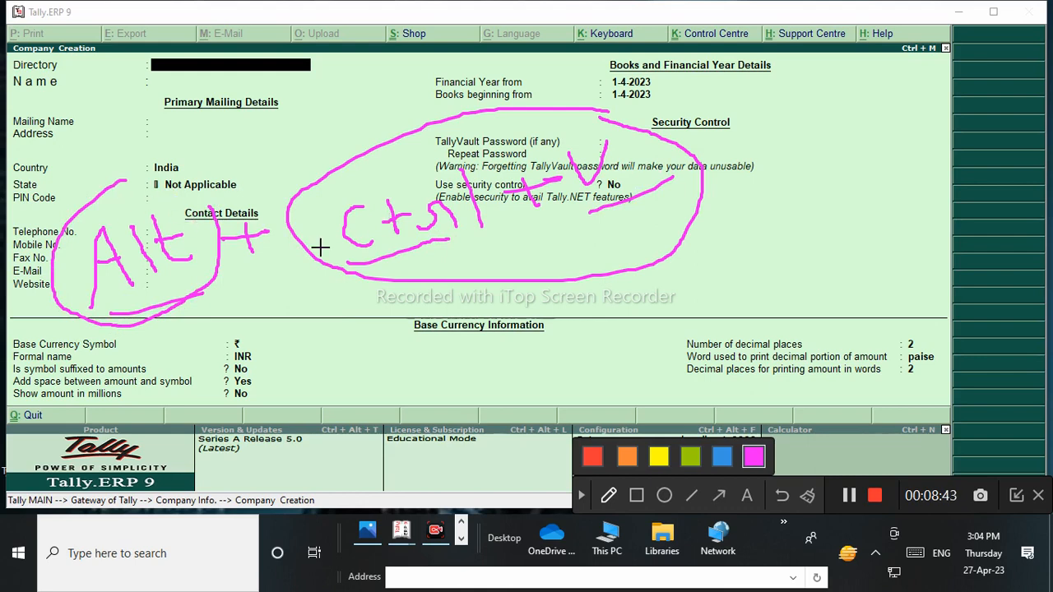
{"action": "left_click", "coordinate": [810, 497]}
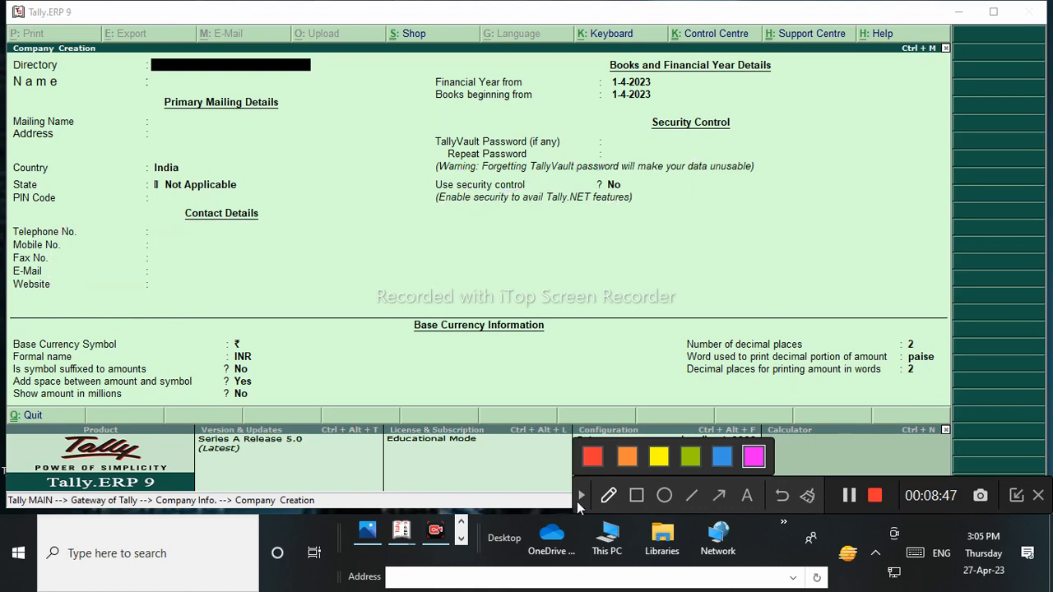
{"action": "left_click", "coordinate": [579, 497]}
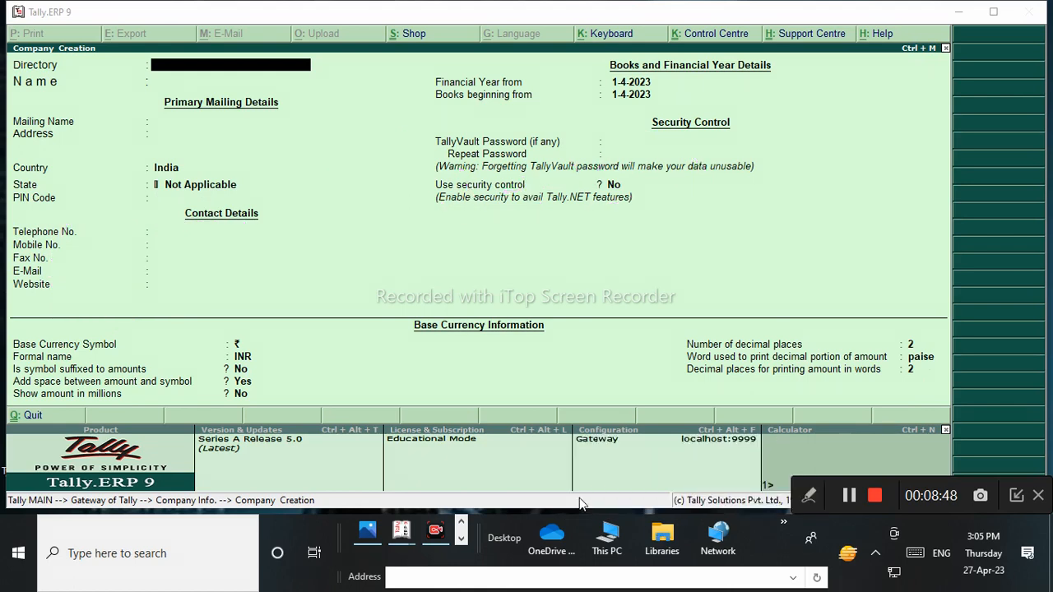
Paste D:\tally into the Directory field and move on to the company Name.
{"action": "left_click", "coordinate": [205, 70]}
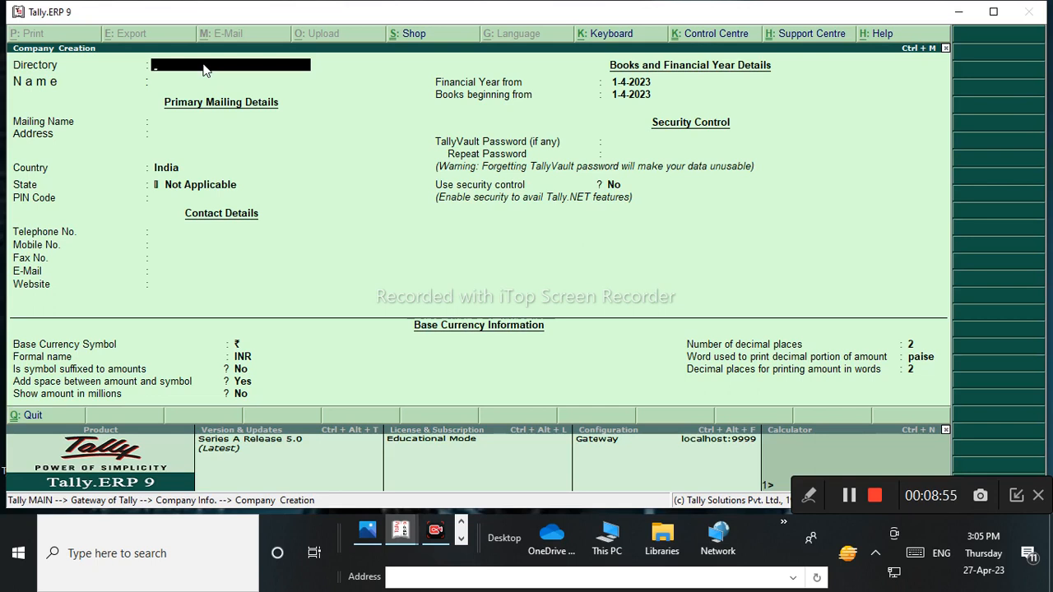
{"action": "key", "text": "ctrl+alt+v"}
{"action": "key", "text": "Return"}
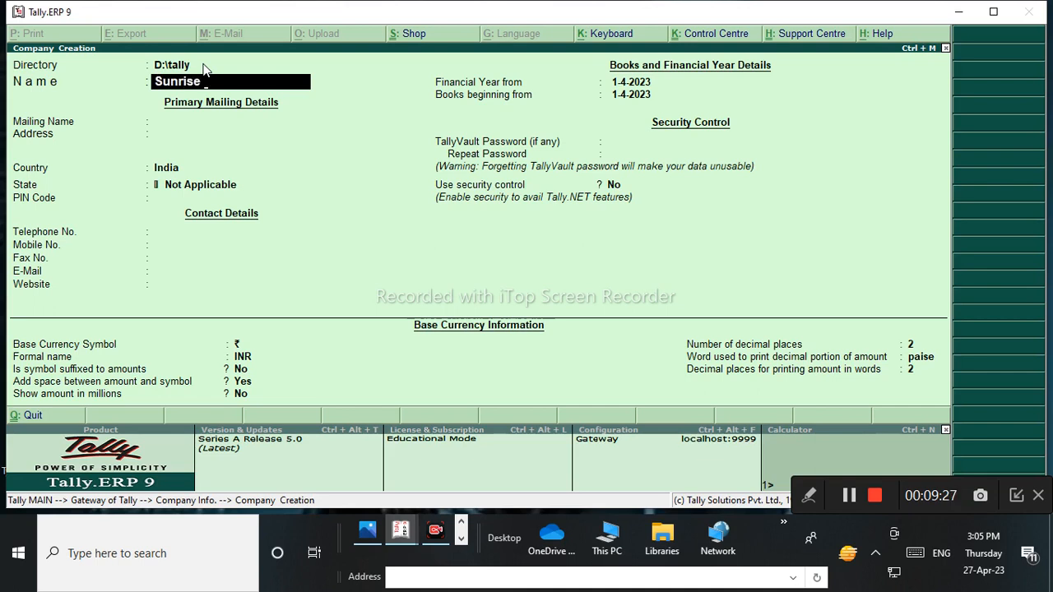
Complete the company Name as 'Sunrise Computer Centre' and clear the auto-filled Mailing Name.
{"action": "type", "text": "omputer Centre"}
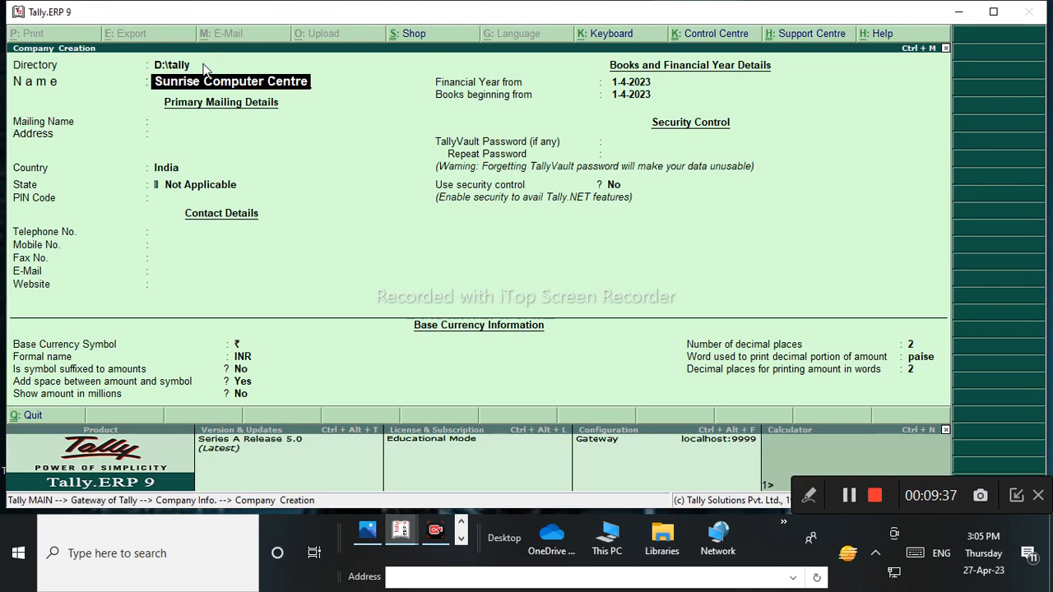
{"action": "key", "text": "Return"}
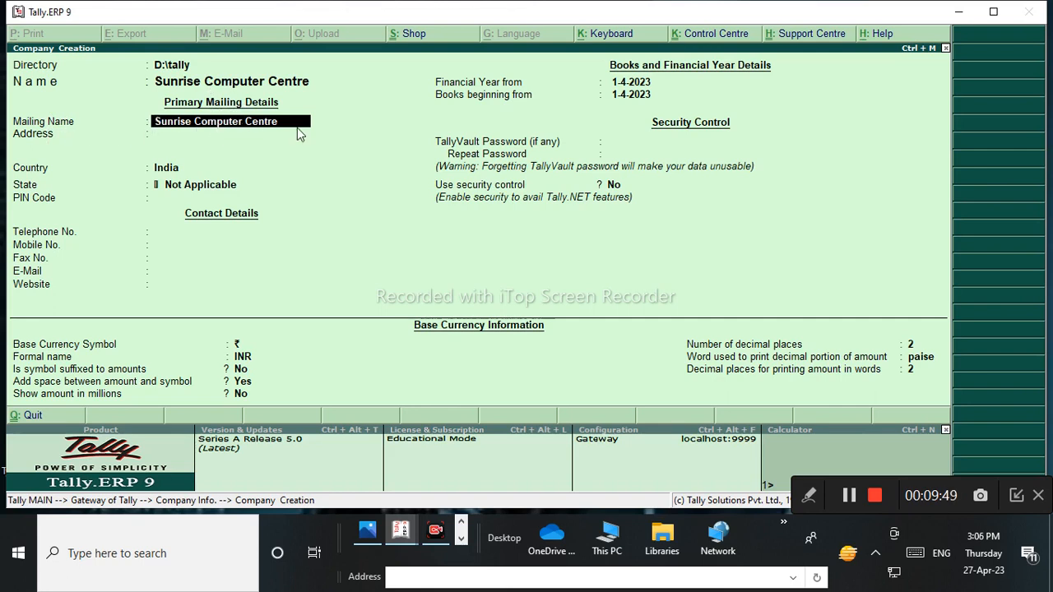
{"action": "key", "text": "BackSpace"}
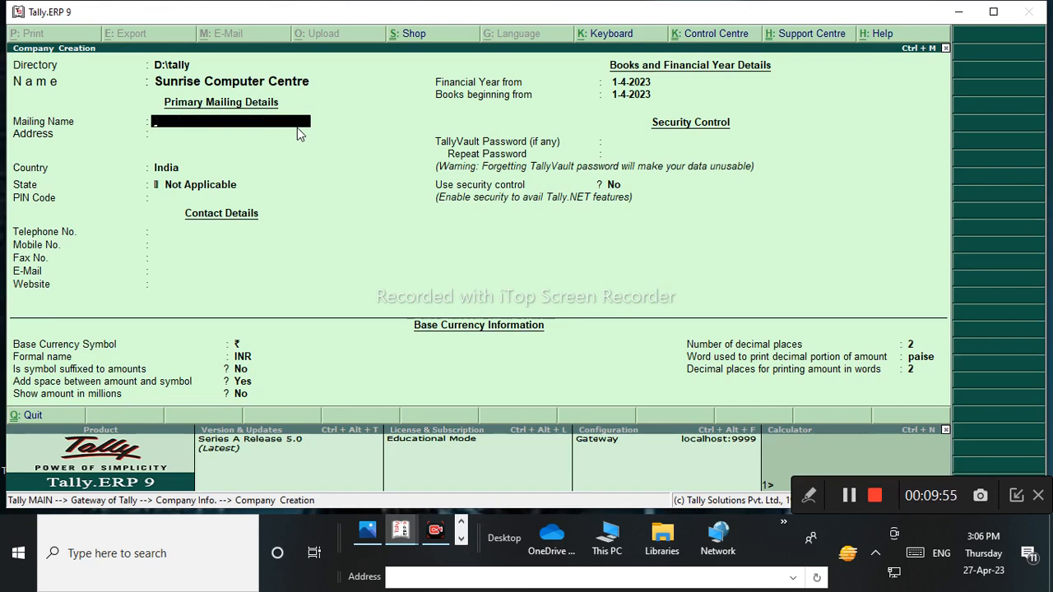
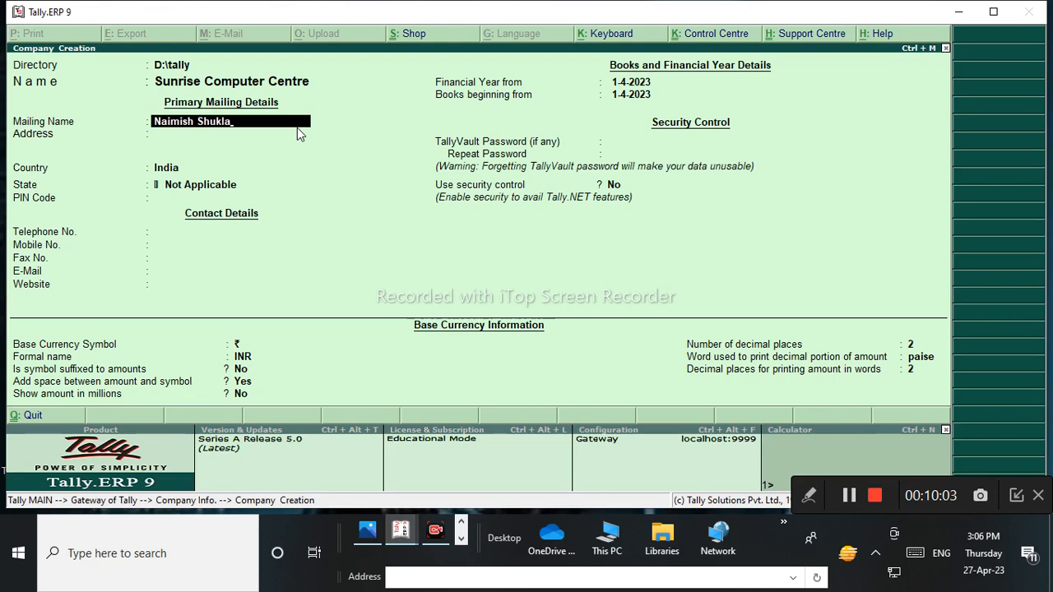
Enter the proprietor's full name as Mailing Name and type the address on a single line.
{"action": "key", "text": "Return"}
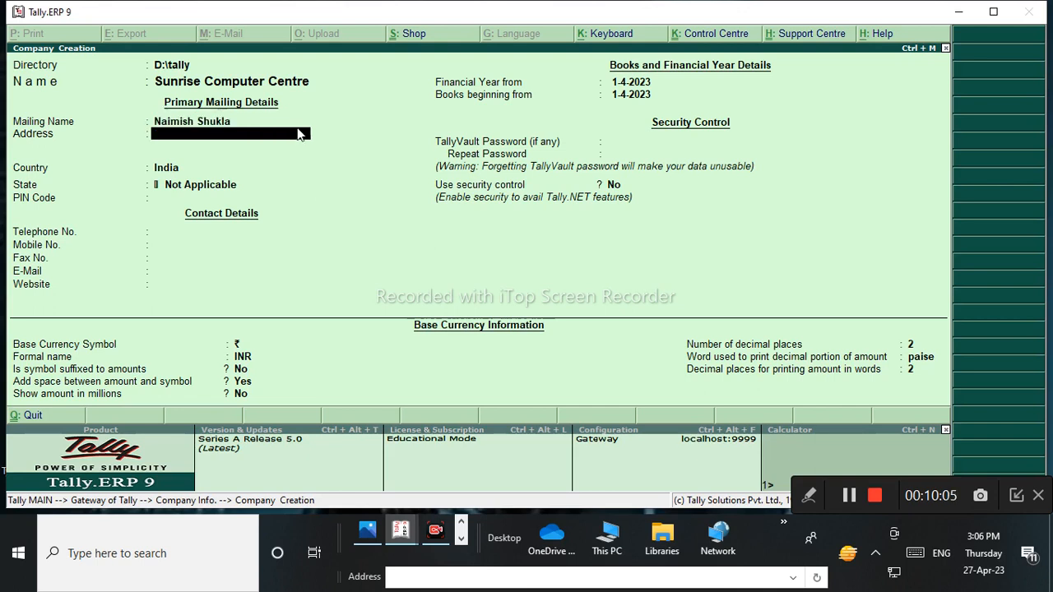
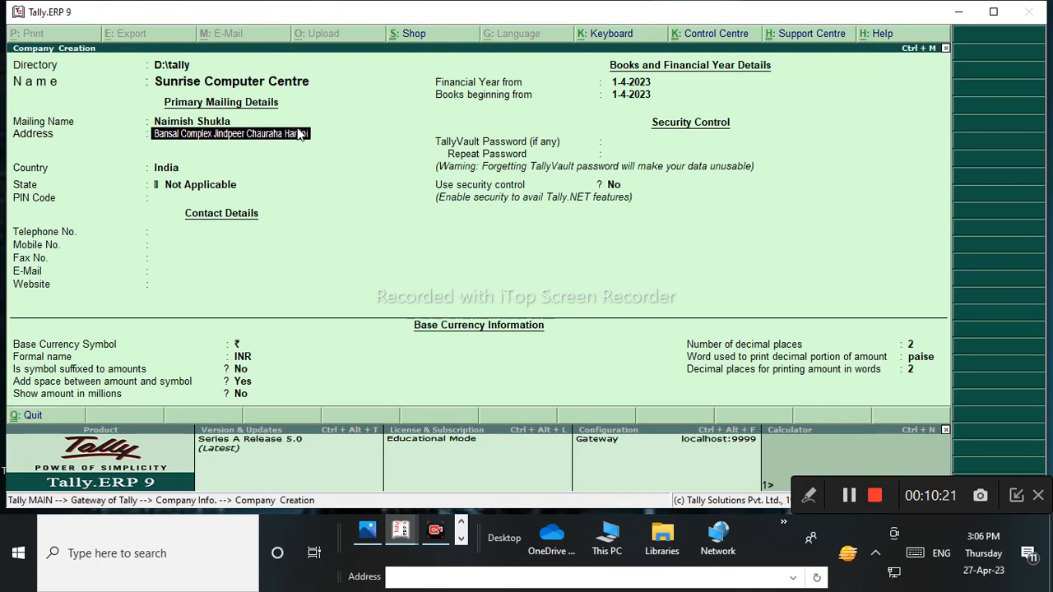
{"action": "key", "text": "Return"}
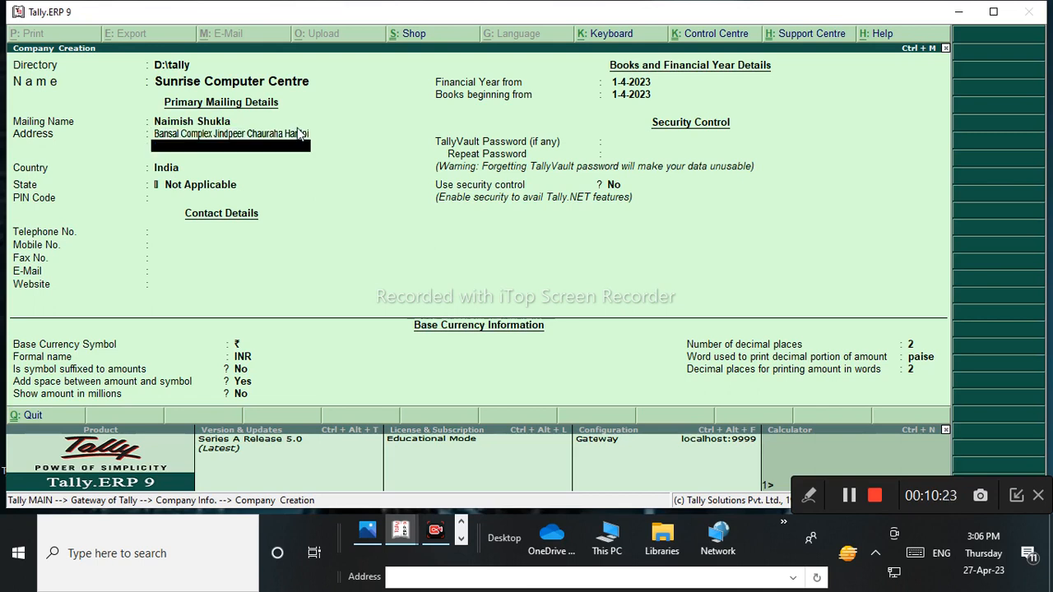
Move back through the company fields to the Address and erase the single-line address.
{"action": "key", "text": "BackSpace"}
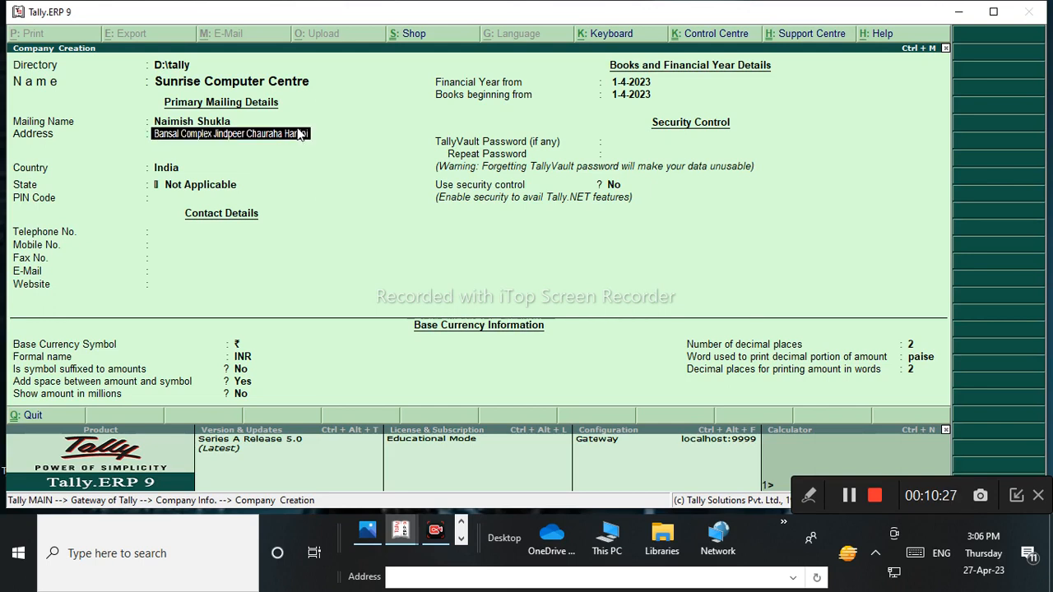
{"action": "key", "text": "Return"}
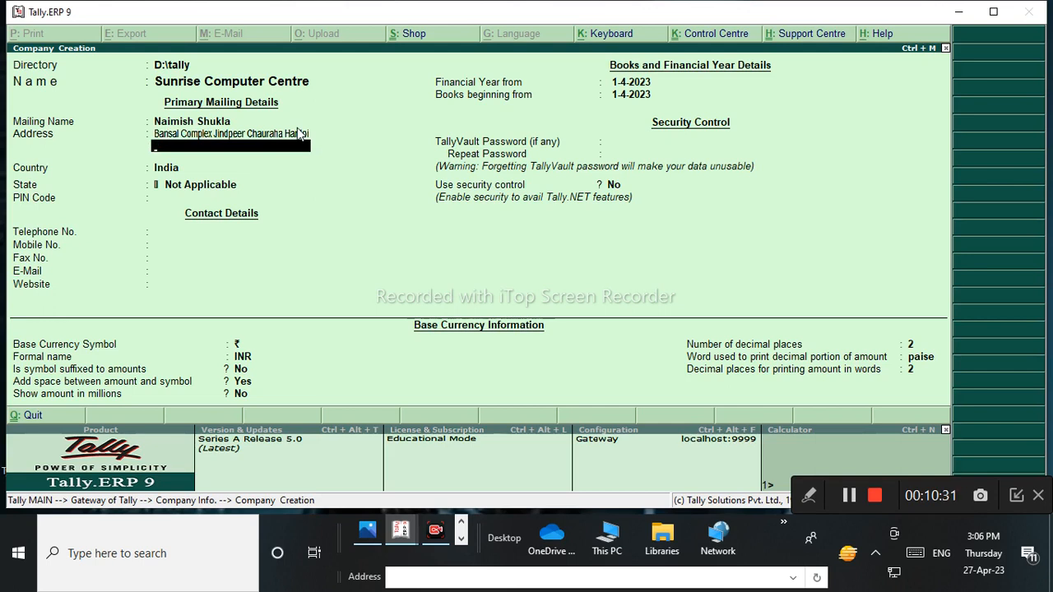
{"action": "key", "text": "BackSpace"}
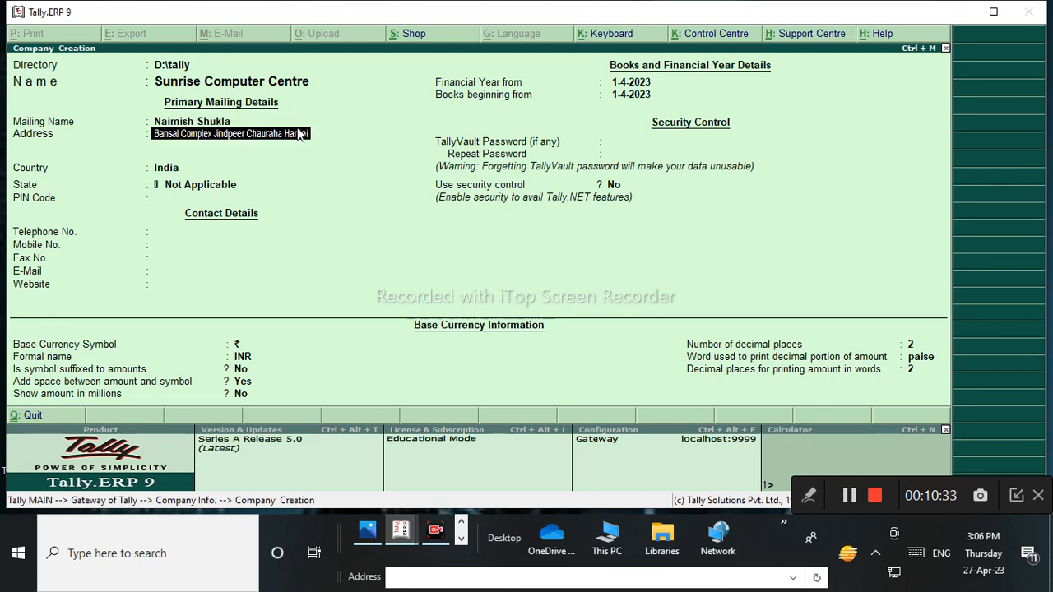
{"action": "key", "text": "BackSpace"}
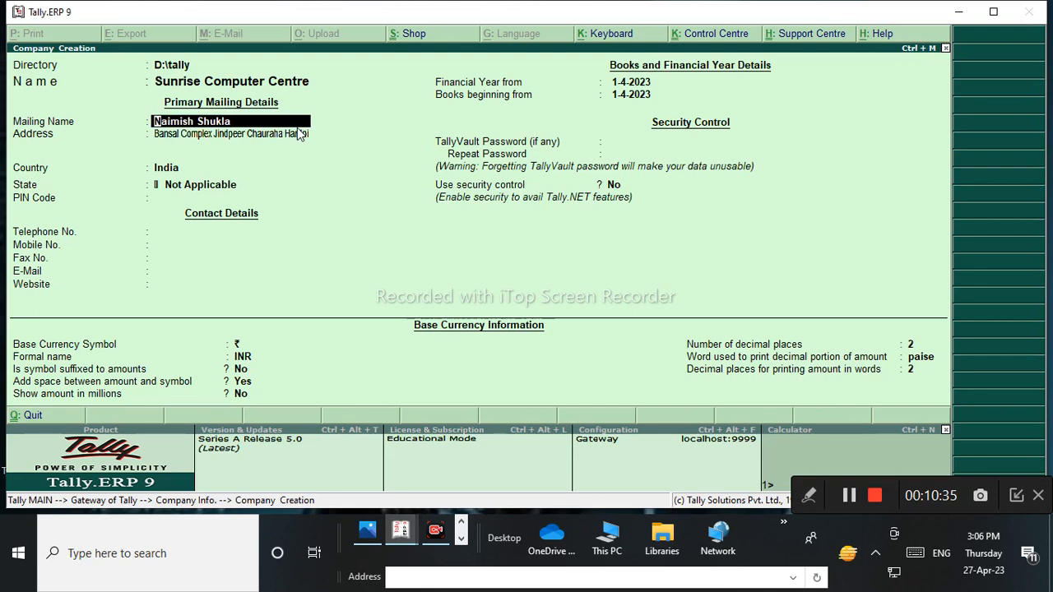
{"action": "key", "text": "BackSpace"}
{"action": "key", "text": "Return"}
{"action": "key", "text": "Return"}
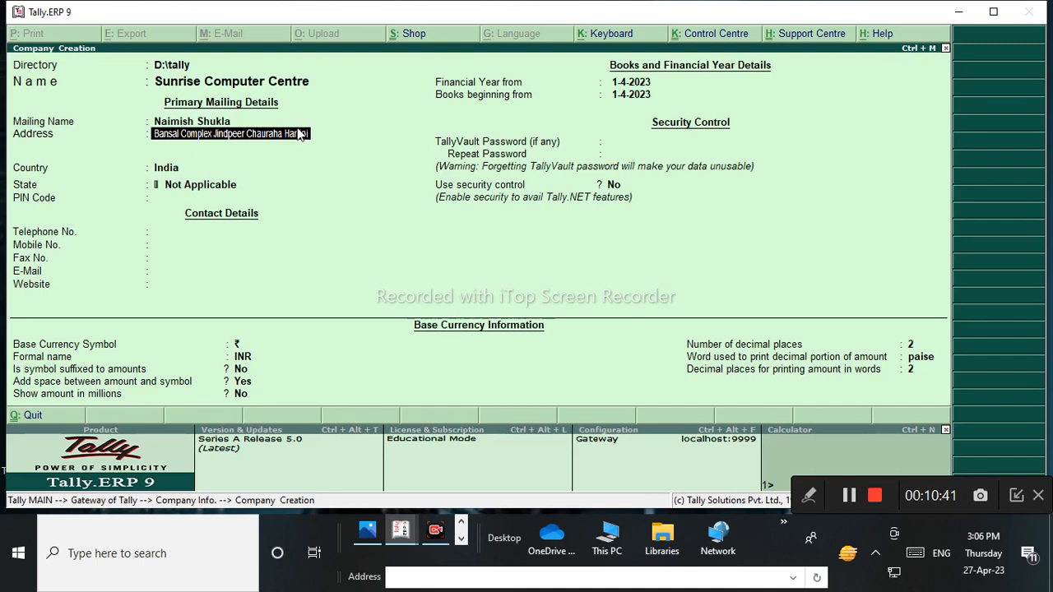
{"action": "key", "text": "BackSpace"}
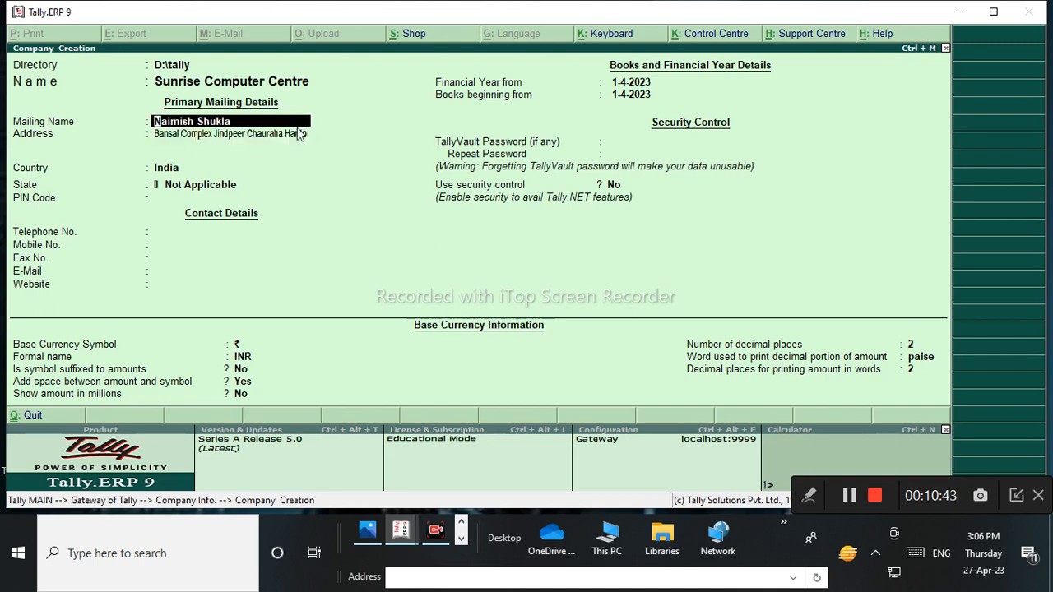
{"action": "key", "text": "Return"}
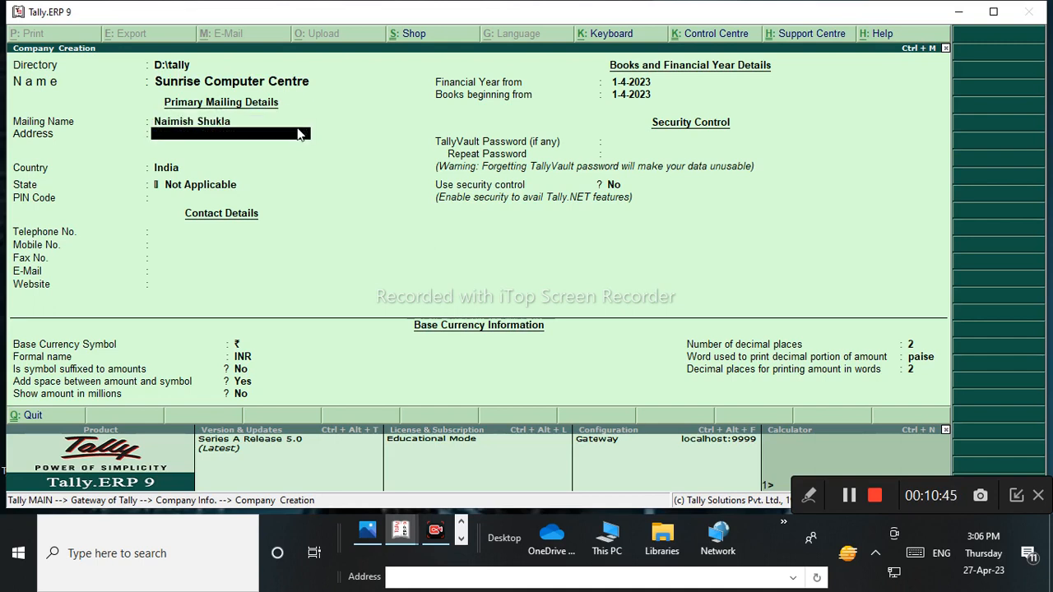
{"action": "type", "text": "Su"}
{"action": "key", "text": "BackSpace"}
{"action": "key", "text": "BackSpace"}
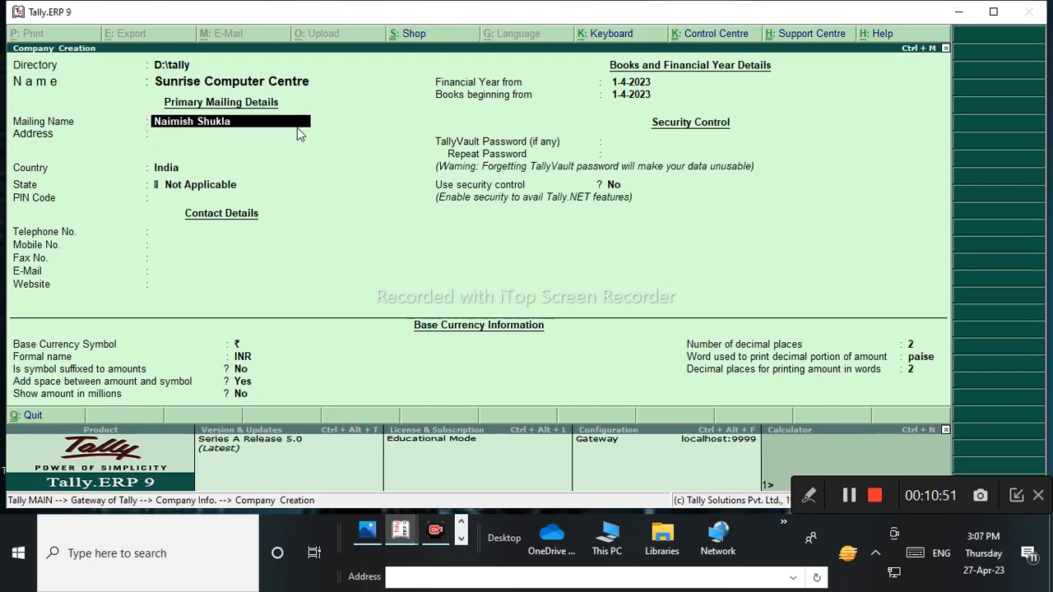
Enter the business address as four lines, the last holding the corrected PIN code, then move to Country.
{"action": "key", "text": "Return"}
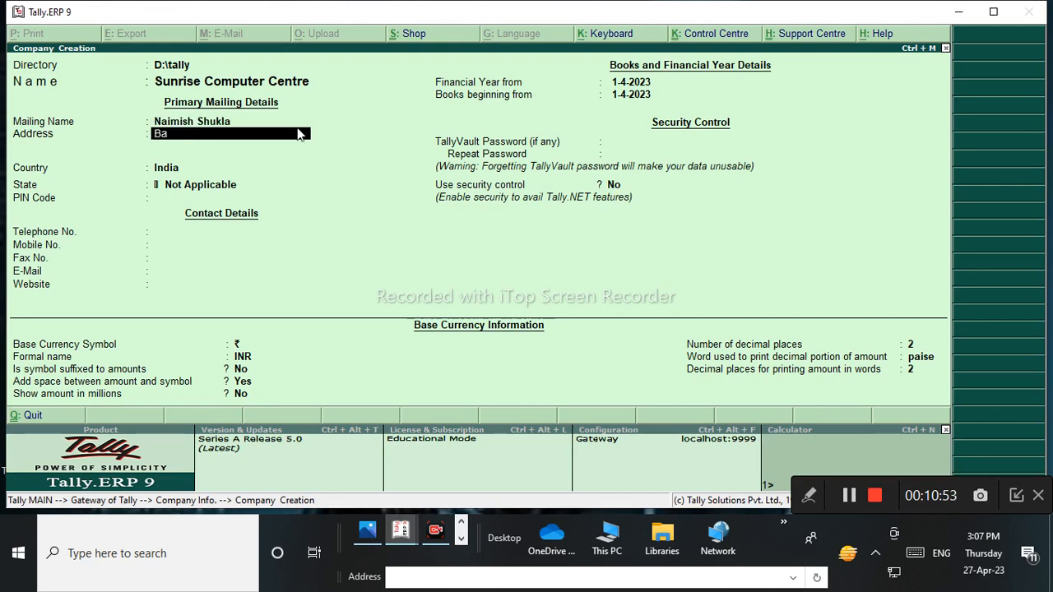
{"action": "key", "text": "Return"}
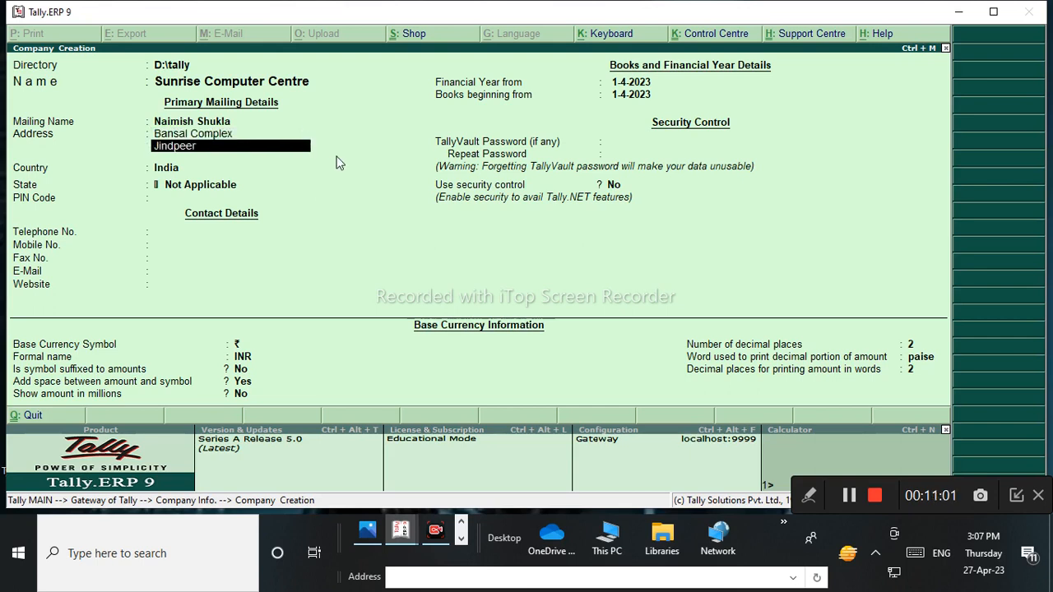
{"action": "key", "text": "Return"}
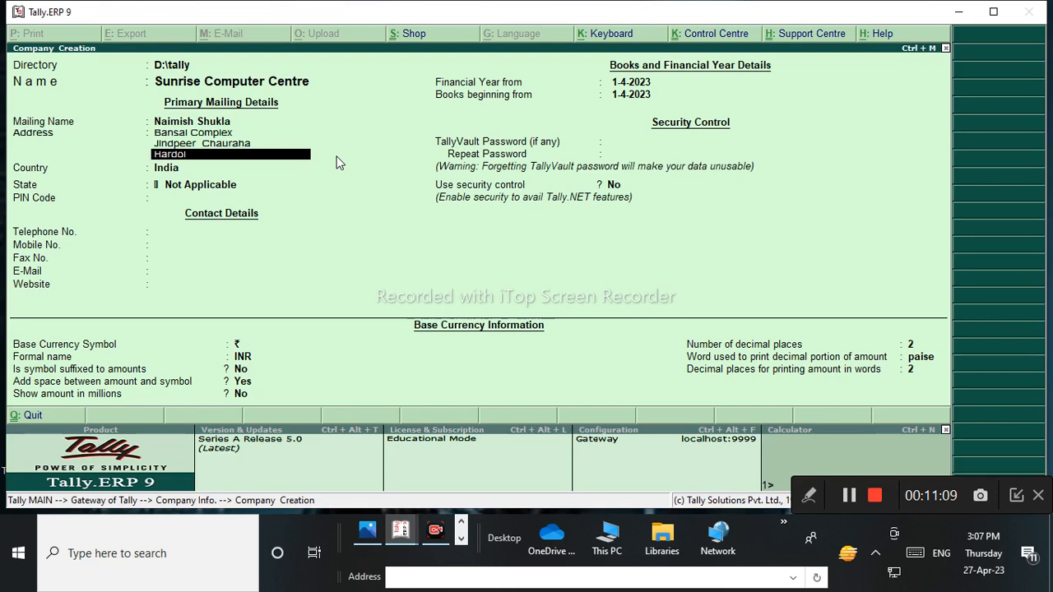
{"action": "key", "text": "Return"}
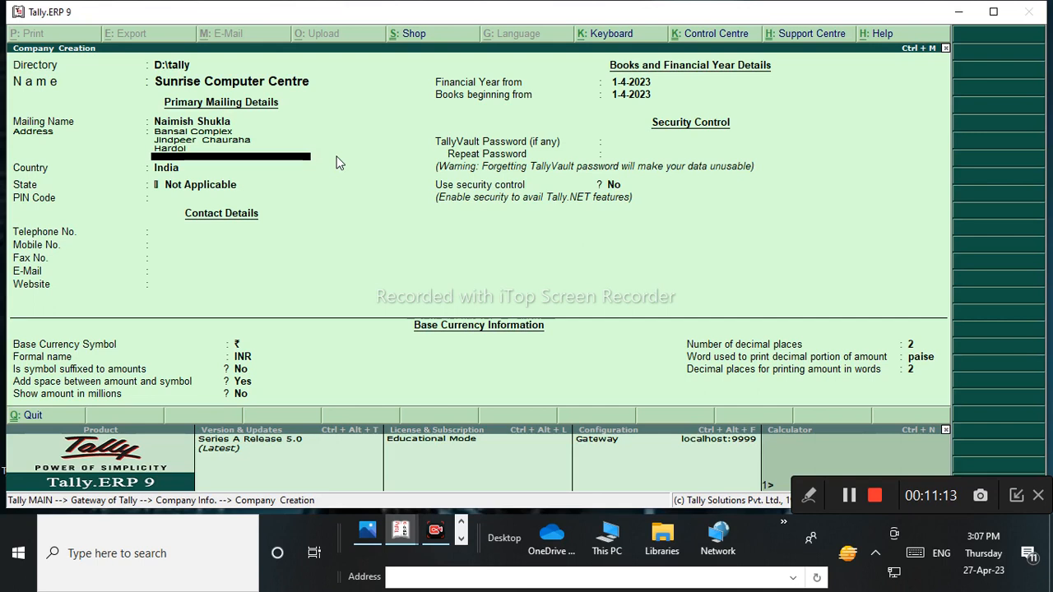
{"action": "type", "text": "241000"}
{"action": "key", "text": "BackSpace"}
{"action": "type", "text": "1"}
{"action": "key", "text": "Return"}
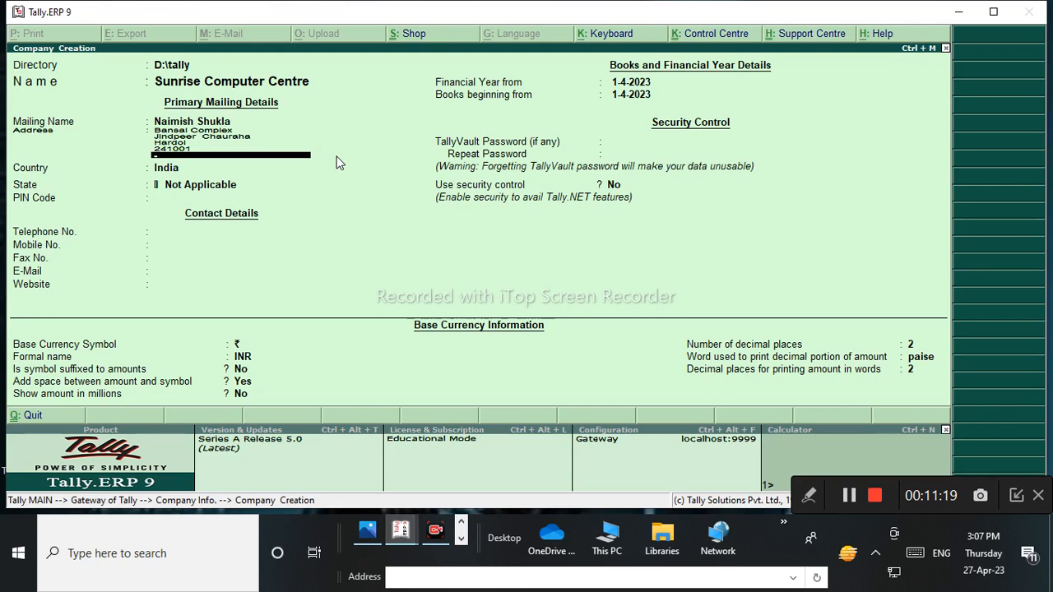
{"action": "key", "text": "Return"}
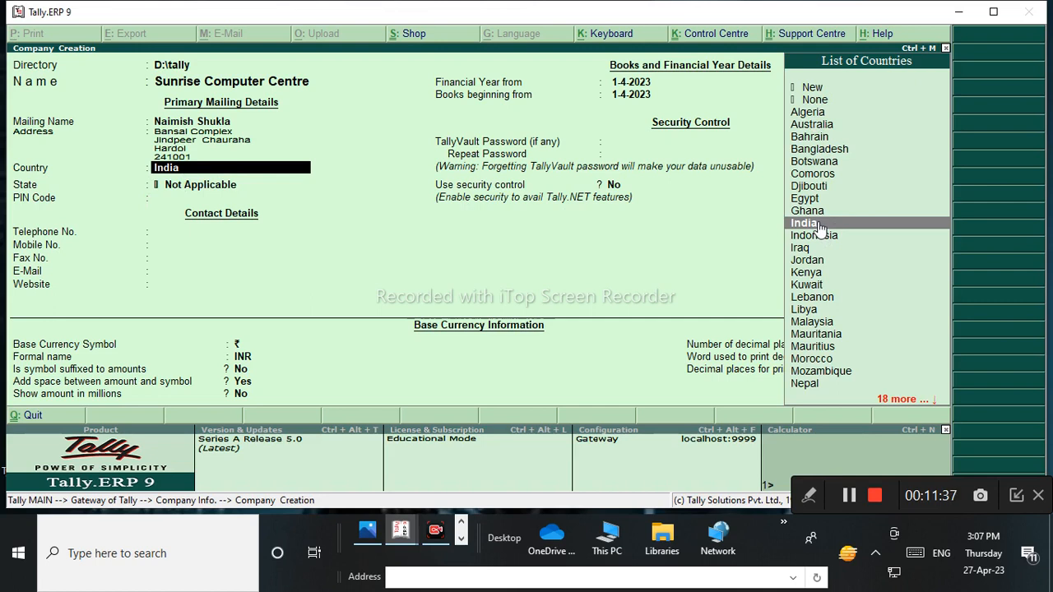
Choose India from the List of Countries and accept it to reach the State field.
{"action": "key", "text": "Up"}
{"action": "key", "text": "Up"}
{"action": "key", "text": "Up"}
{"action": "key", "text": "Up"}
{"action": "key", "text": "Up"}
{"action": "key", "text": "Up"}
{"action": "key", "text": "Up"}
{"action": "key", "text": "Up"}
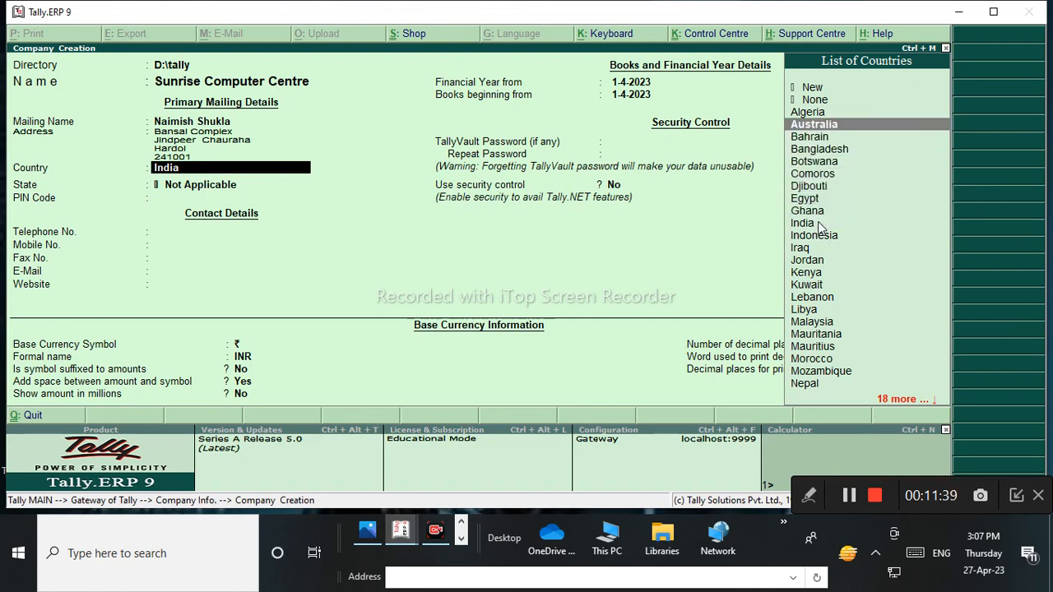
{"action": "left_click", "coordinate": [818, 222]}
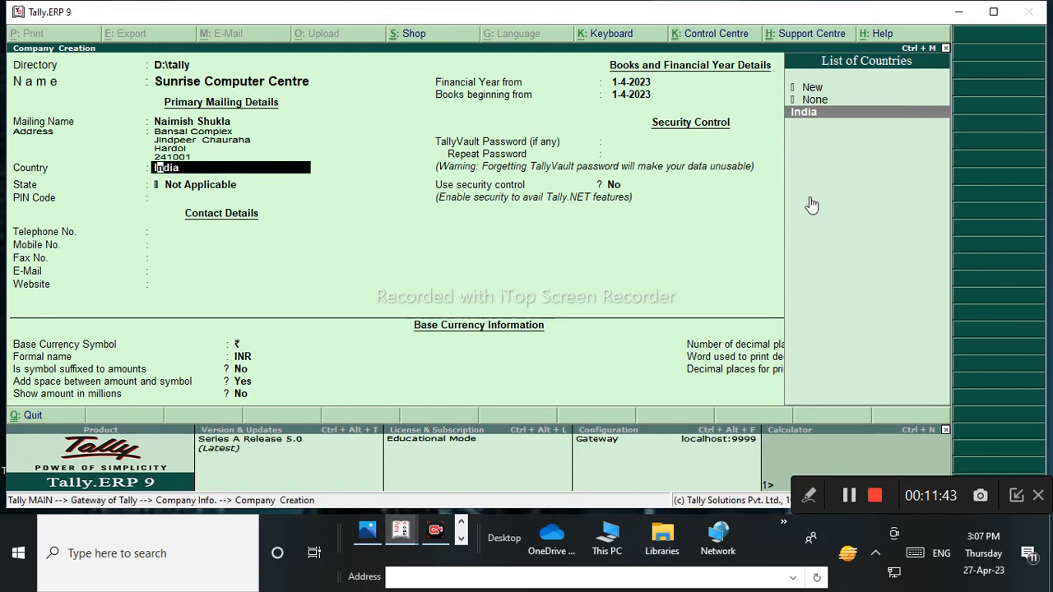
{"action": "left_click", "coordinate": [810, 114]}
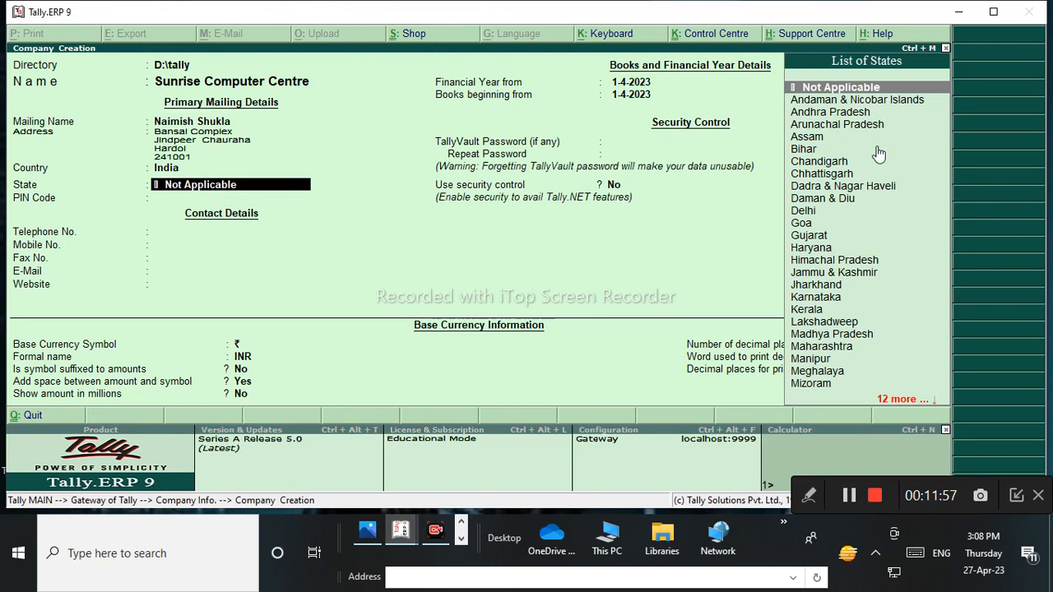
Filter the List of States with 'U' and highlight Uttar Pradesh.
{"action": "type", "text": "U"}
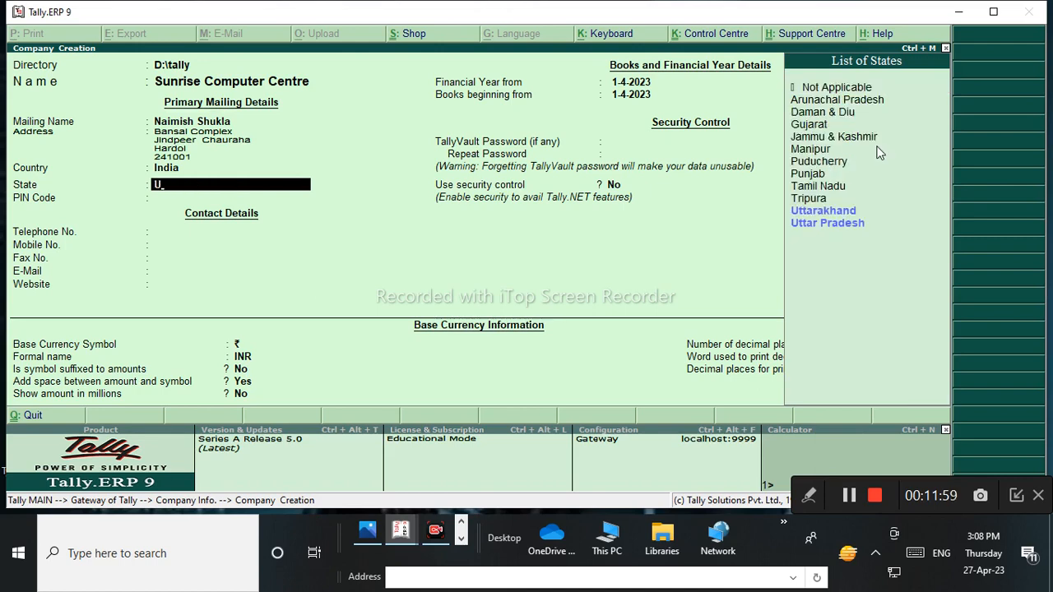
{"action": "key", "text": "Down"}
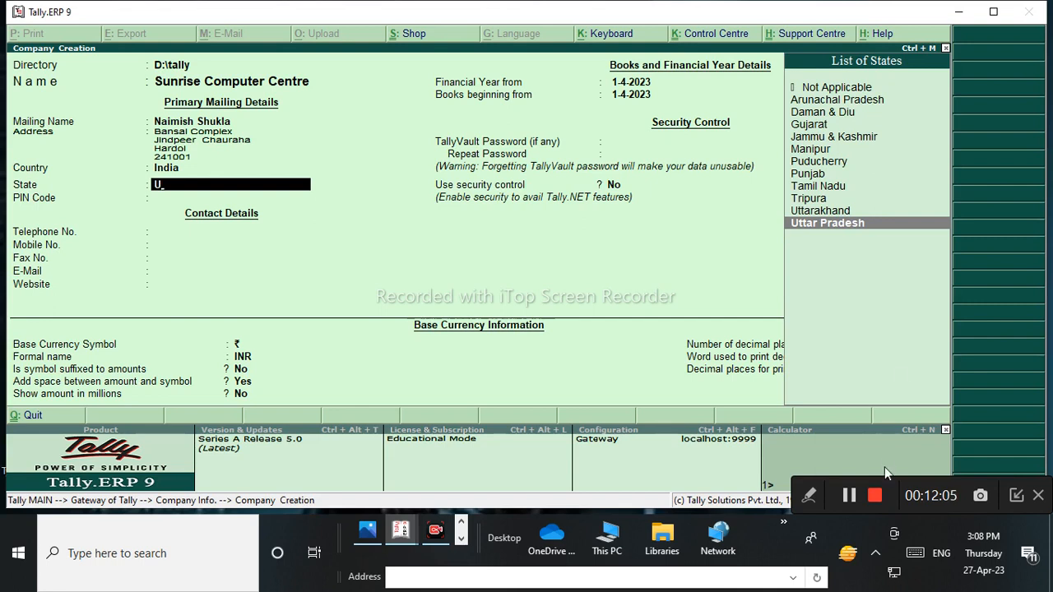
{"action": "left_click", "coordinate": [809, 496]}
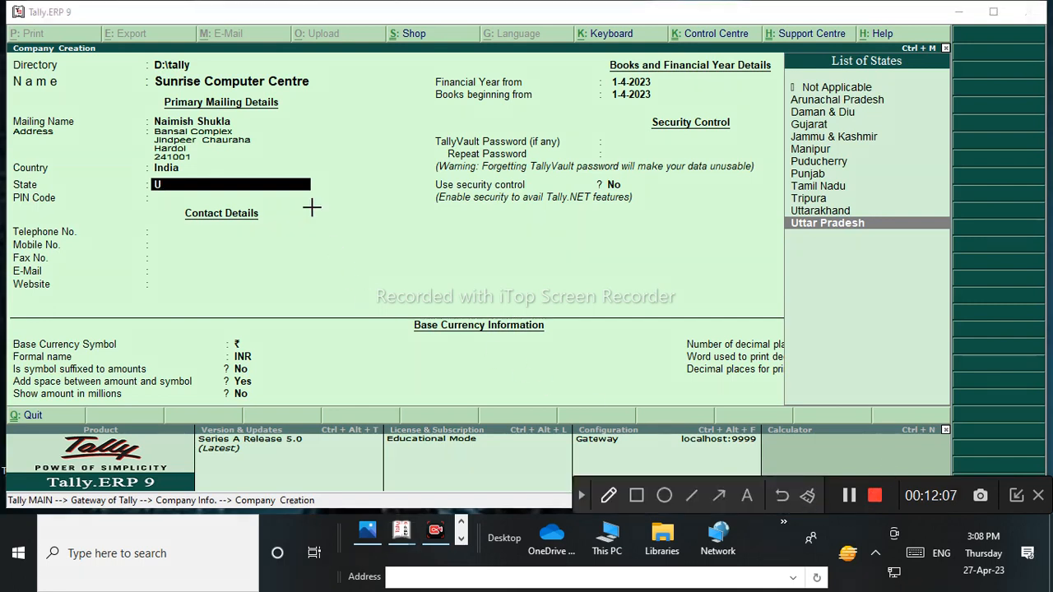
Select Uttar Pradesh from the List of States as the company's state.
{"action": "mouse_move", "coordinate": [277, 183]}
{"action": "left_mouse_down"}
{"action": "mouse_move", "coordinate": [696, 195]}
{"action": "mouse_move", "coordinate": [782, 337]}
{"action": "mouse_move", "coordinate": [251, 329]}
{"action": "mouse_move", "coordinate": [262, 200]}
{"action": "left_mouse_up"}
{"action": "left_click_drag", "start_coordinate": [565, 198], "coordinate": [597, 396]}
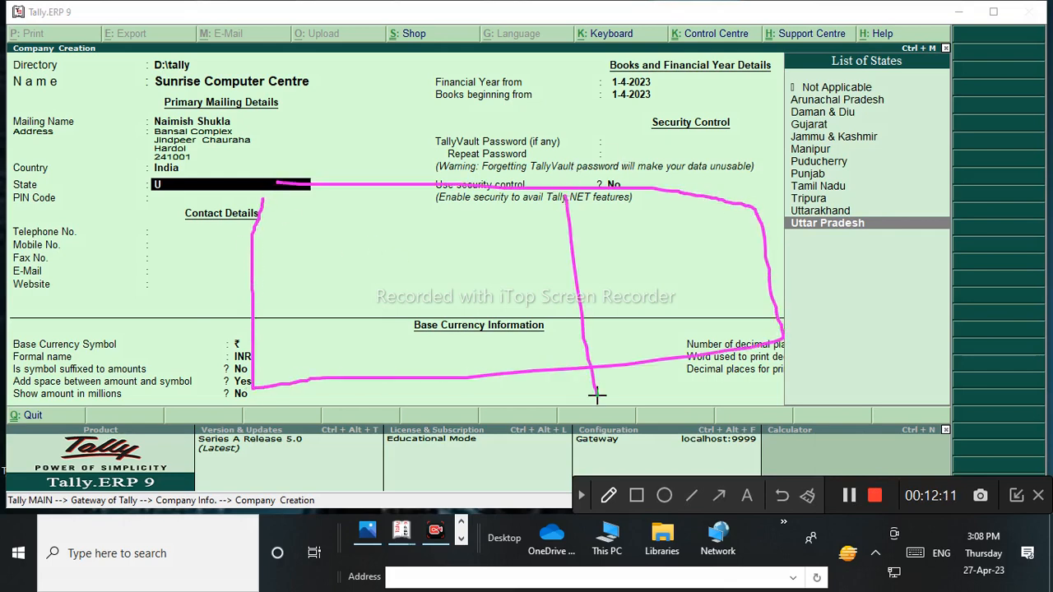
{"action": "mouse_move", "coordinate": [718, 247]}
{"action": "left_mouse_down"}
{"action": "mouse_move", "coordinate": [648, 272]}
{"action": "mouse_move", "coordinate": [788, 287]}
{"action": "mouse_move", "coordinate": [736, 236]}
{"action": "left_mouse_up"}
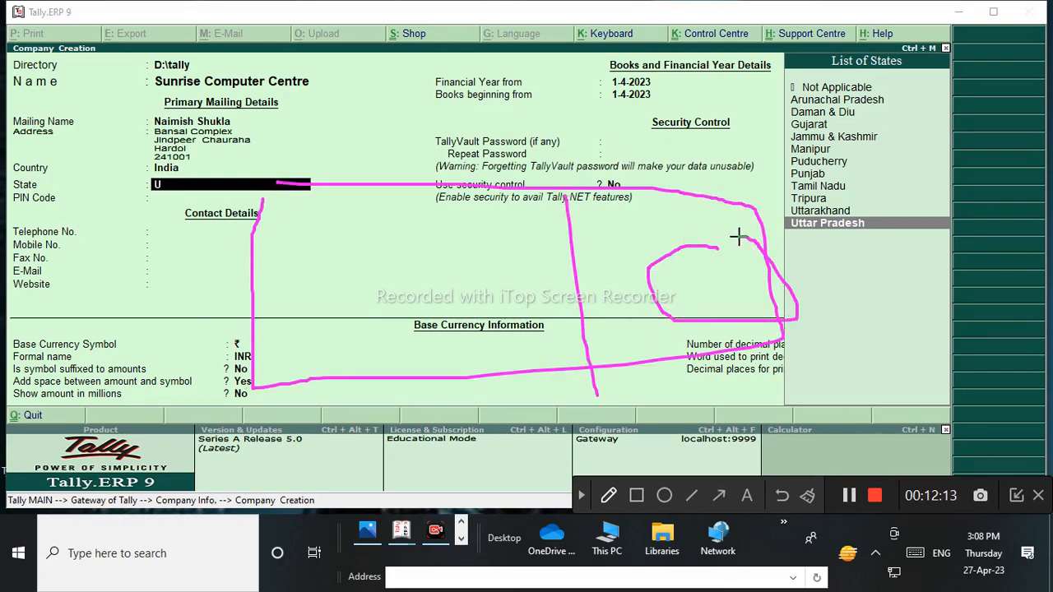
{"action": "left_click_drag", "start_coordinate": [660, 211], "coordinate": [709, 189]}
{"action": "left_click_drag", "start_coordinate": [737, 187], "coordinate": [761, 176]}
{"action": "mouse_move", "coordinate": [627, 298]}
{"action": "left_mouse_down"}
{"action": "mouse_move", "coordinate": [618, 303]}
{"action": "mouse_move", "coordinate": [640, 309]}
{"action": "mouse_move", "coordinate": [632, 329]}
{"action": "mouse_move", "coordinate": [605, 314]}
{"action": "left_mouse_up"}
{"action": "mouse_move", "coordinate": [677, 309]}
{"action": "left_mouse_down"}
{"action": "mouse_move", "coordinate": [665, 338]}
{"action": "mouse_move", "coordinate": [663, 312]}
{"action": "mouse_move", "coordinate": [625, 280]}
{"action": "mouse_move", "coordinate": [634, 275]}
{"action": "left_mouse_up"}
{"action": "mouse_move", "coordinate": [631, 327]}
{"action": "left_mouse_down"}
{"action": "mouse_move", "coordinate": [640, 369]}
{"action": "mouse_move", "coordinate": [689, 315]}
{"action": "mouse_move", "coordinate": [693, 326]}
{"action": "left_mouse_up"}
{"action": "mouse_move", "coordinate": [616, 323]}
{"action": "left_mouse_down"}
{"action": "mouse_move", "coordinate": [586, 333]}
{"action": "mouse_move", "coordinate": [589, 321]}
{"action": "mouse_move", "coordinate": [600, 345]}
{"action": "left_mouse_up"}
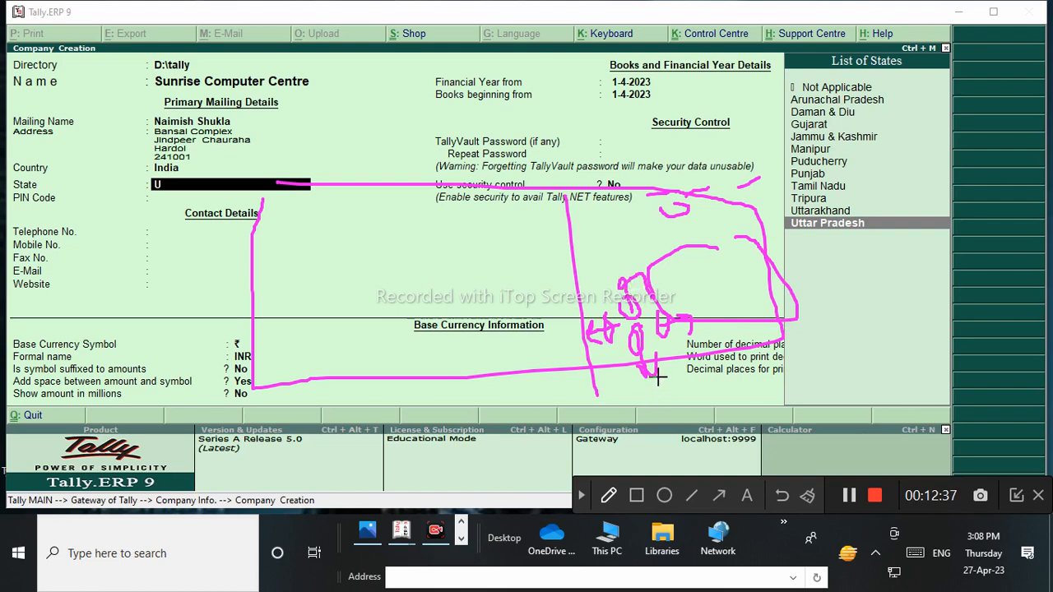
{"action": "left_click", "coordinate": [807, 495]}
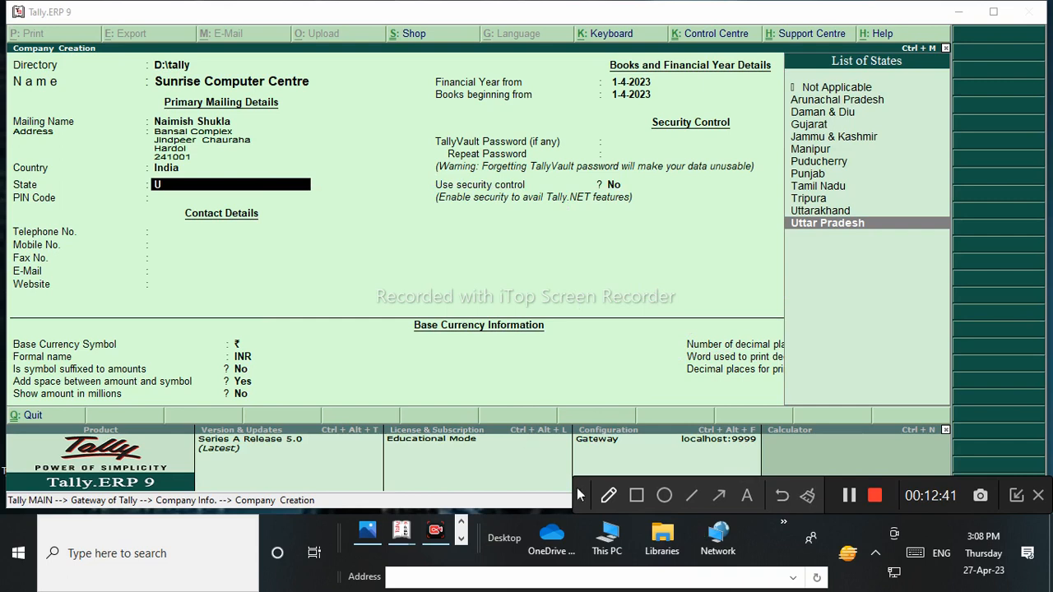
{"action": "left_click", "coordinate": [582, 496]}
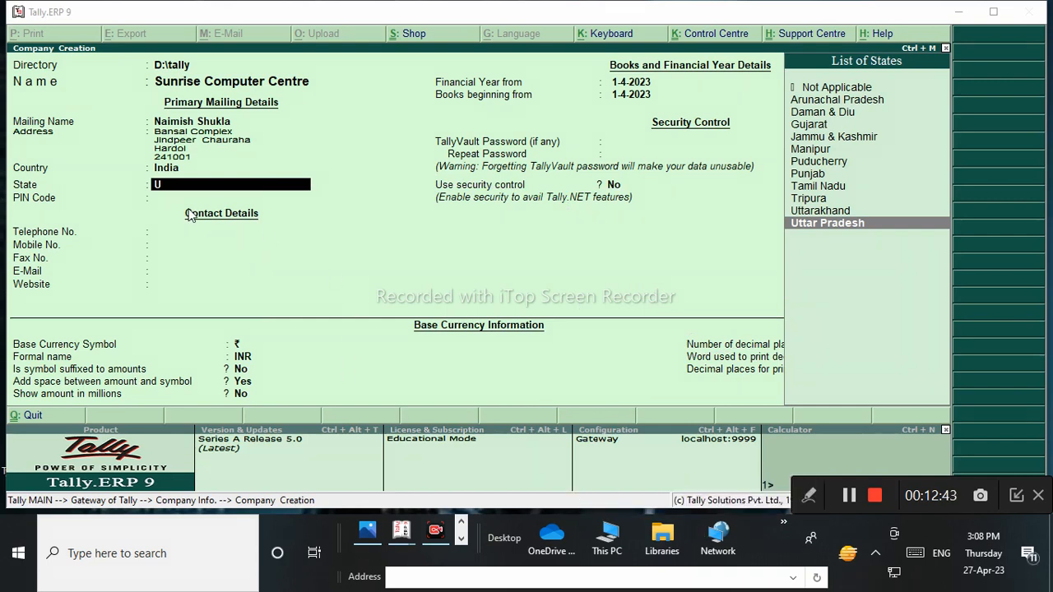
{"action": "left_click", "coordinate": [830, 229]}
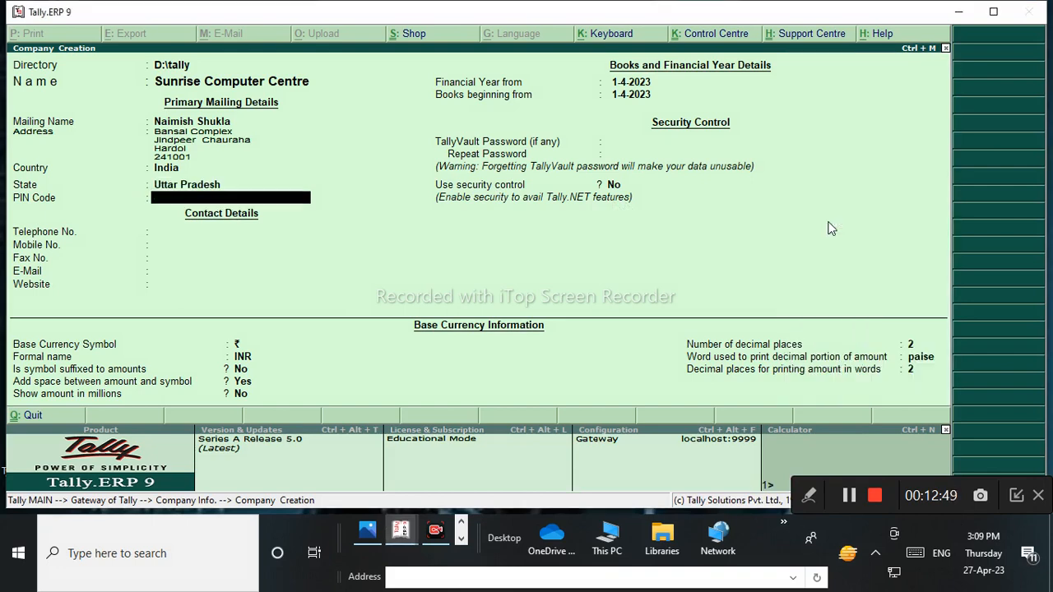
Enter the corrected PIN code and leave Telephone No. blank.
{"action": "type", "text": "24100"}
{"action": "key", "text": "Return"}
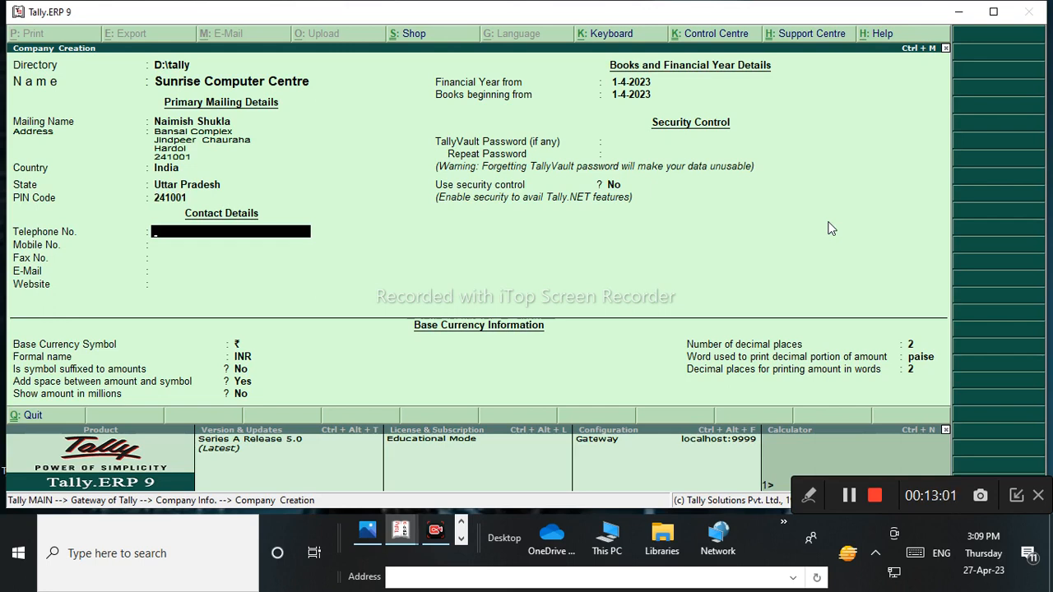
{"action": "key", "text": "Return"}
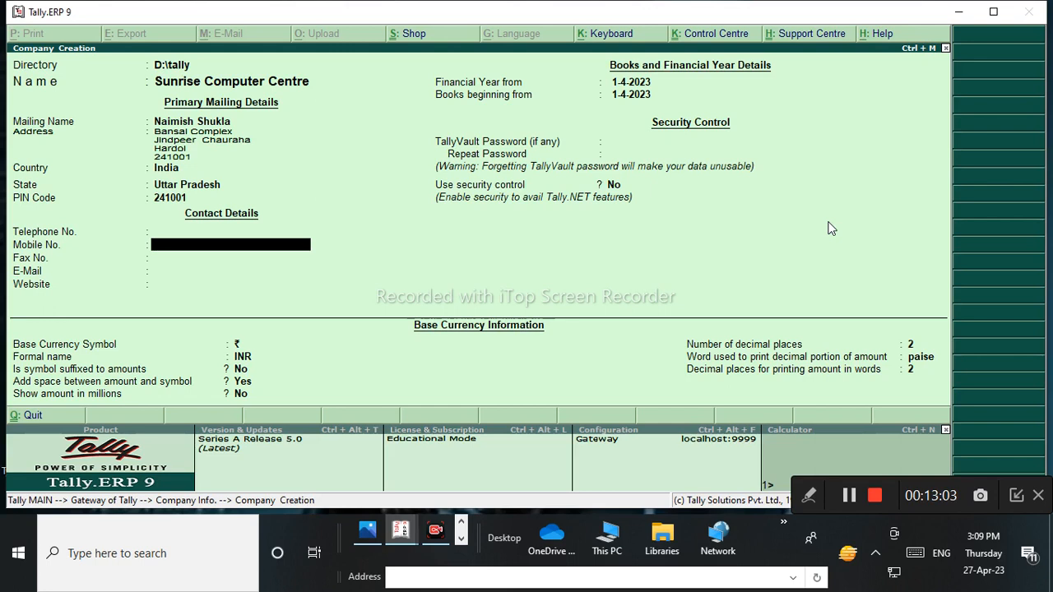
Enter the company's mobile number, skip Fax No., and type its Gmail e-mail address.
{"action": "key", "text": "Return"}
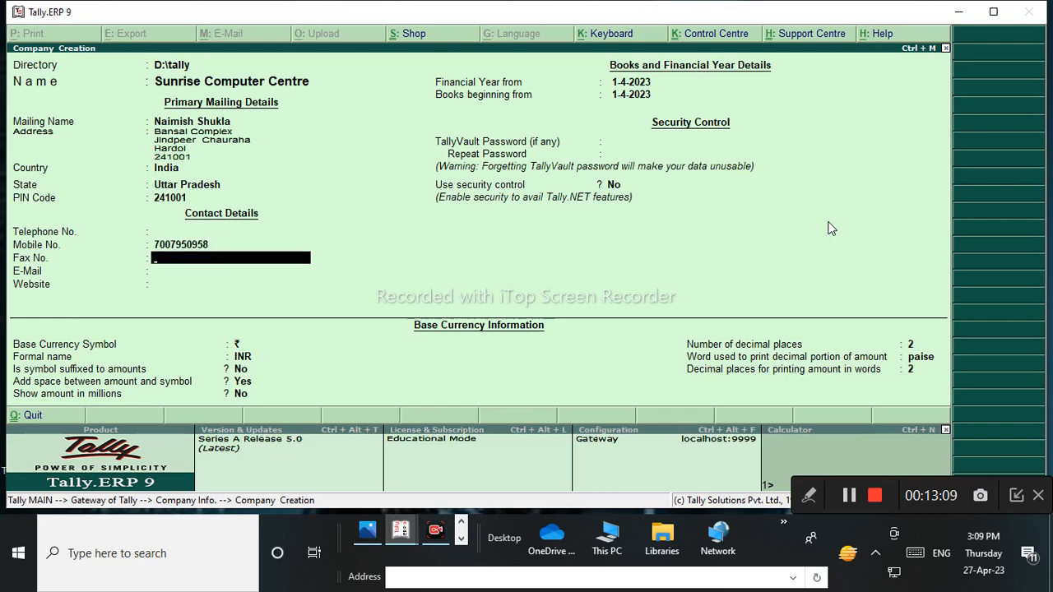
{"action": "key", "text": "Return"}
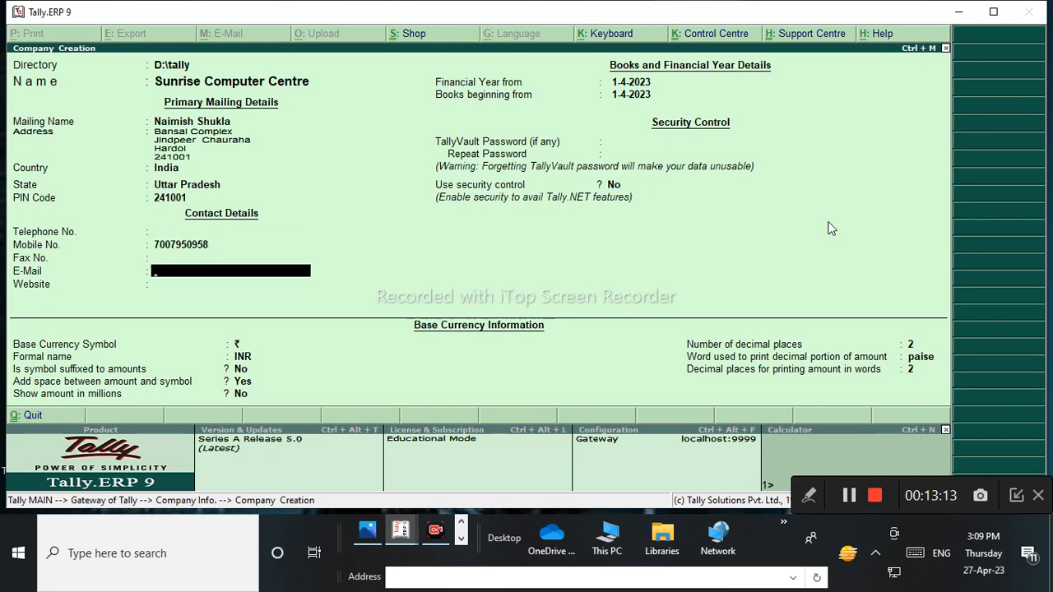
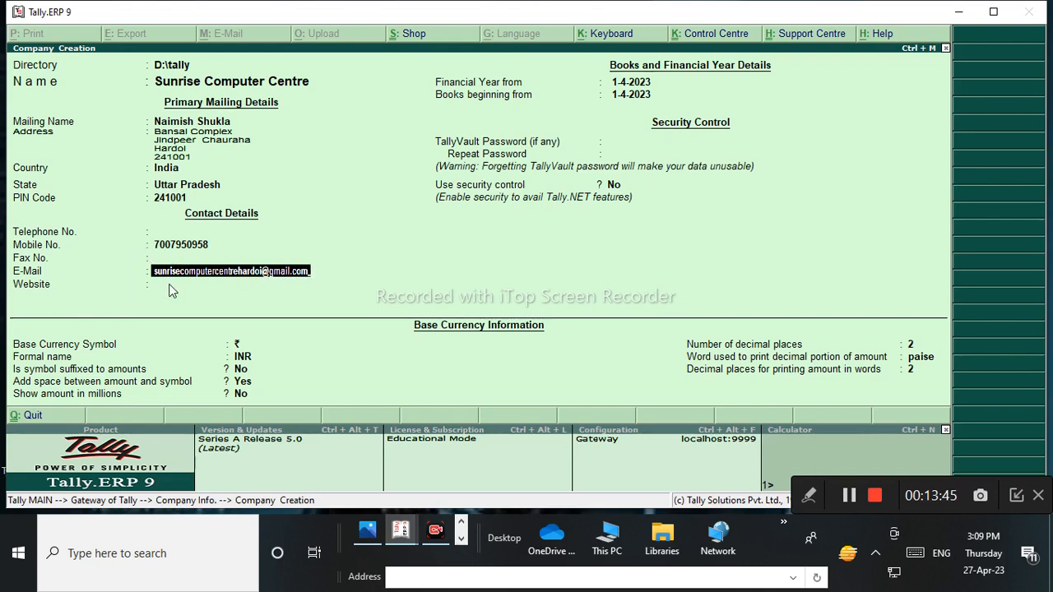
{"action": "key", "text": "Return"}
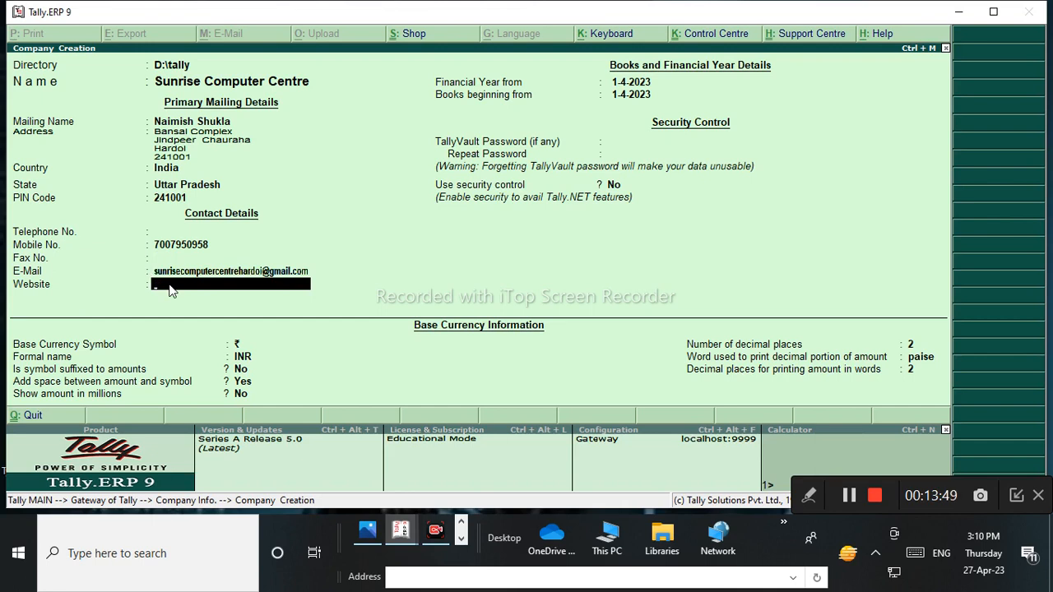
{"action": "key", "text": "Return"}
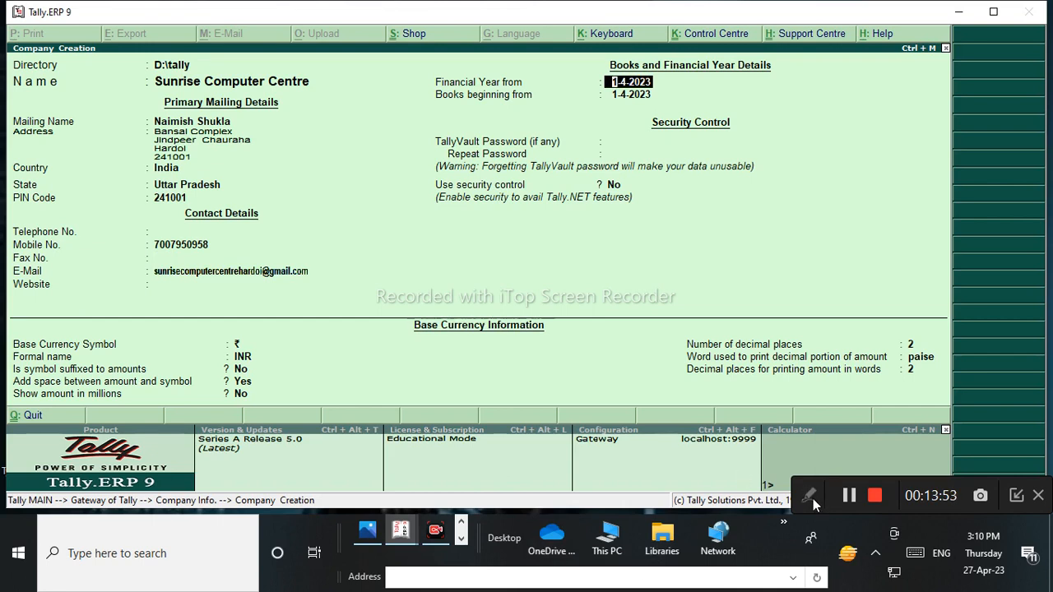
{"action": "left_click", "coordinate": [811, 497]}
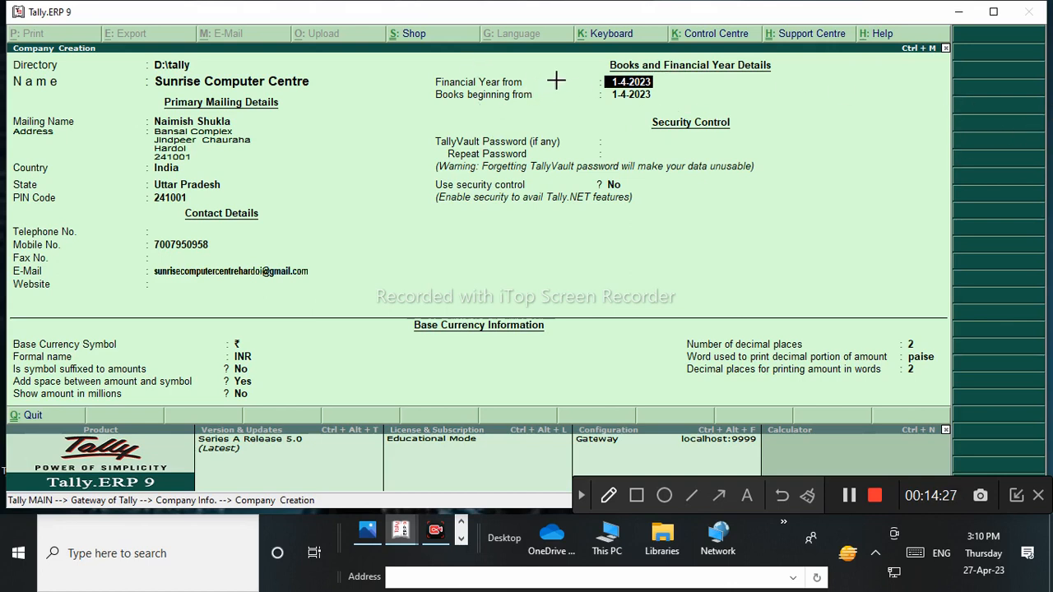
{"action": "left_click_drag", "start_coordinate": [605, 83], "coordinate": [697, 89]}
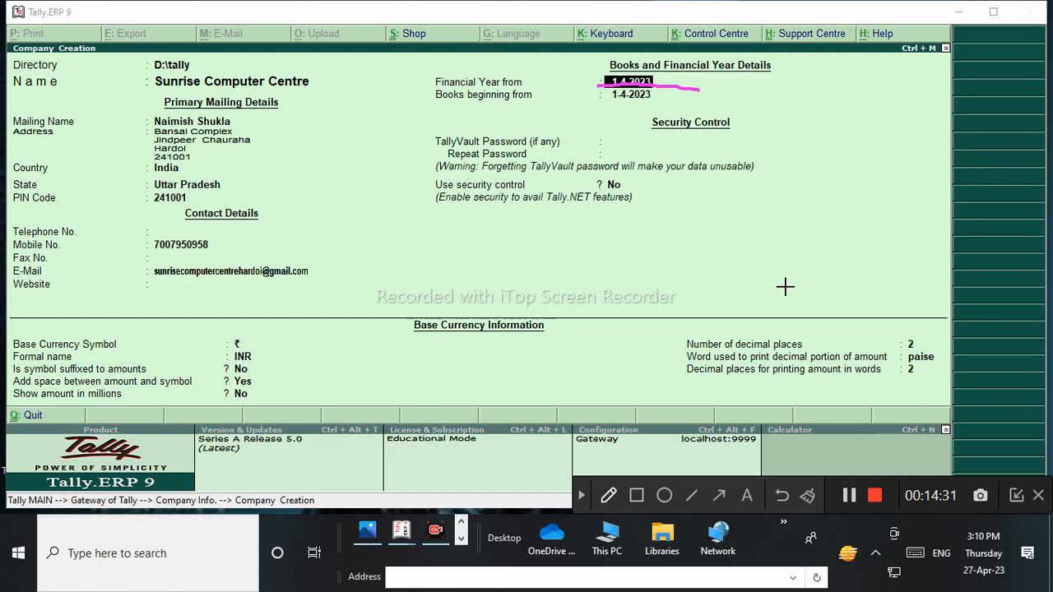
{"action": "left_click", "coordinate": [803, 497]}
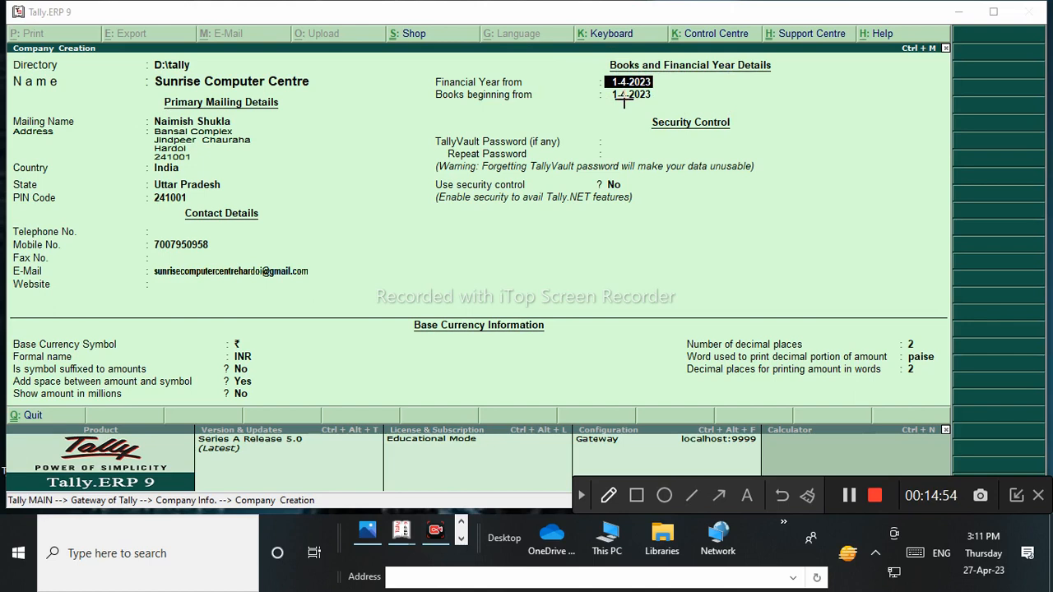
{"action": "left_click", "coordinate": [581, 495]}
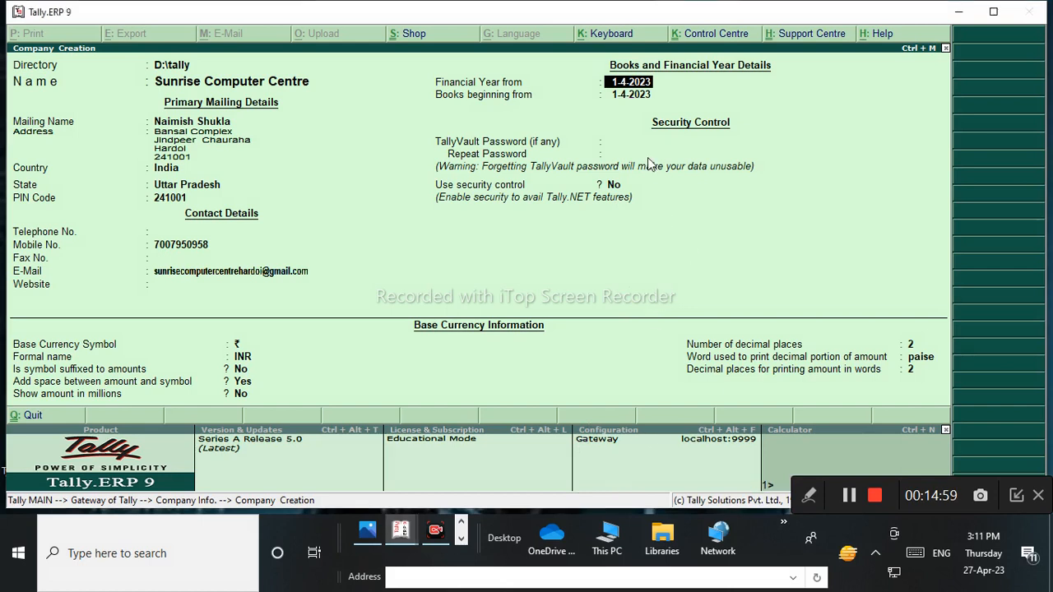
Keep the financial year, enter a TallyVault password after discarding a first attempt, and repeat it.
{"action": "key", "text": "Return"}
{"action": "key", "text": "Return"}
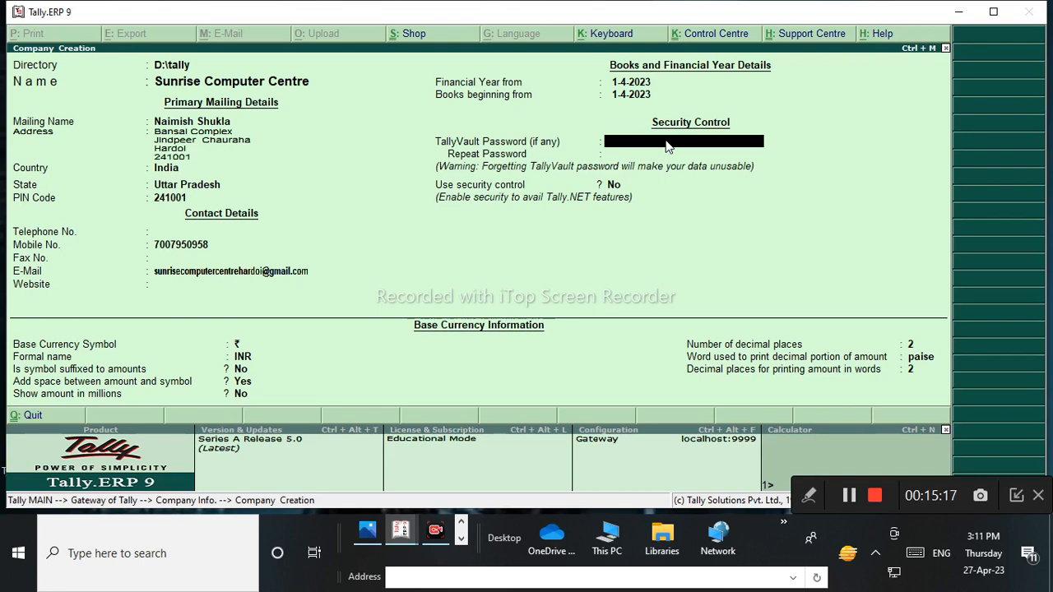
{"action": "type", "text": "**"}
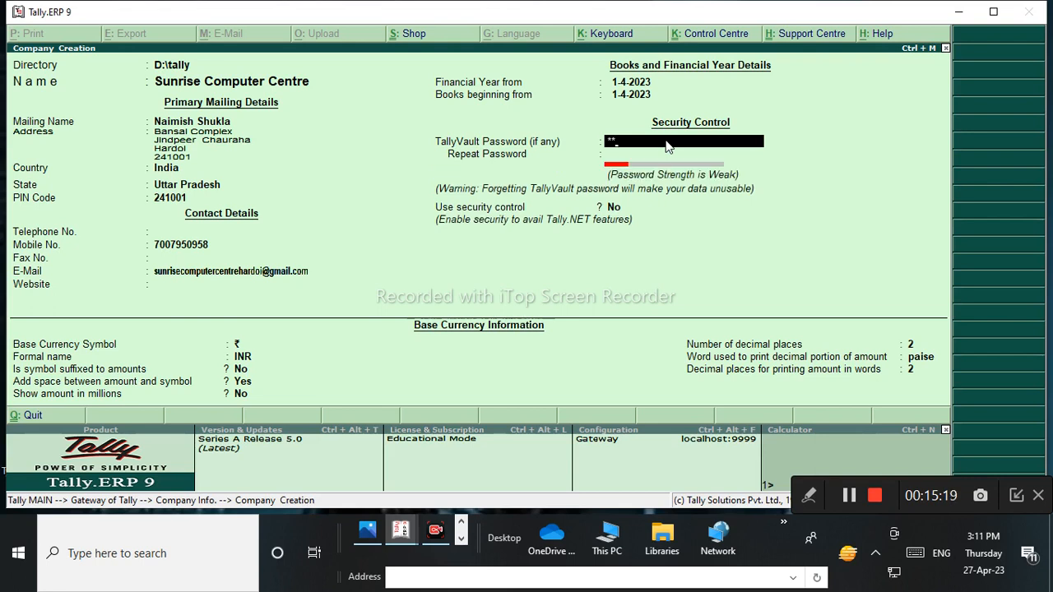
{"action": "type", "text": "*"}
{"action": "key", "text": "BackSpace"}
{"action": "key", "text": "BackSpace"}
{"action": "key", "text": "Return"}
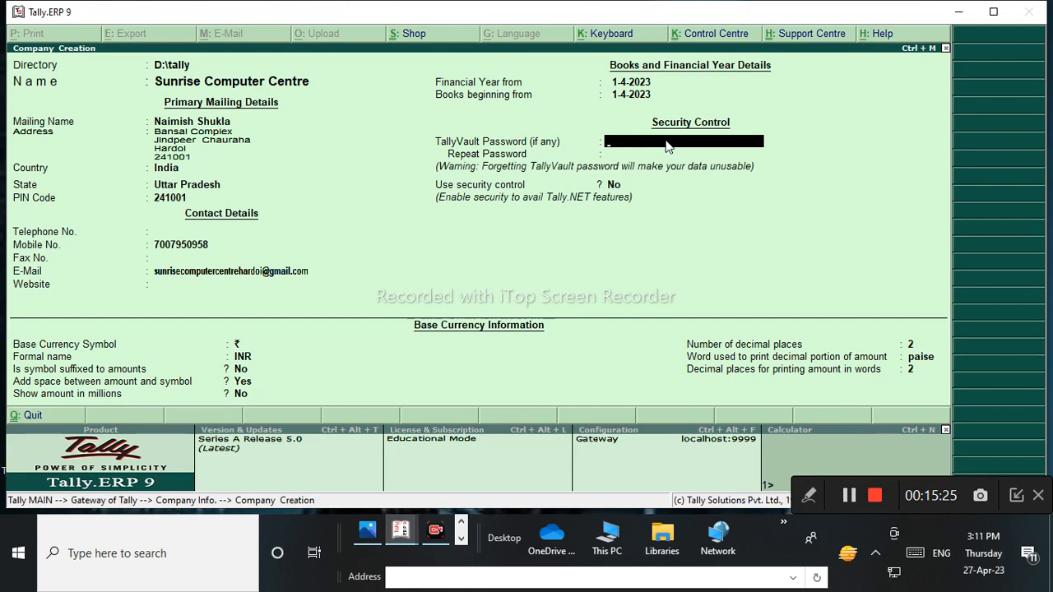
{"action": "type", "text": "**"}
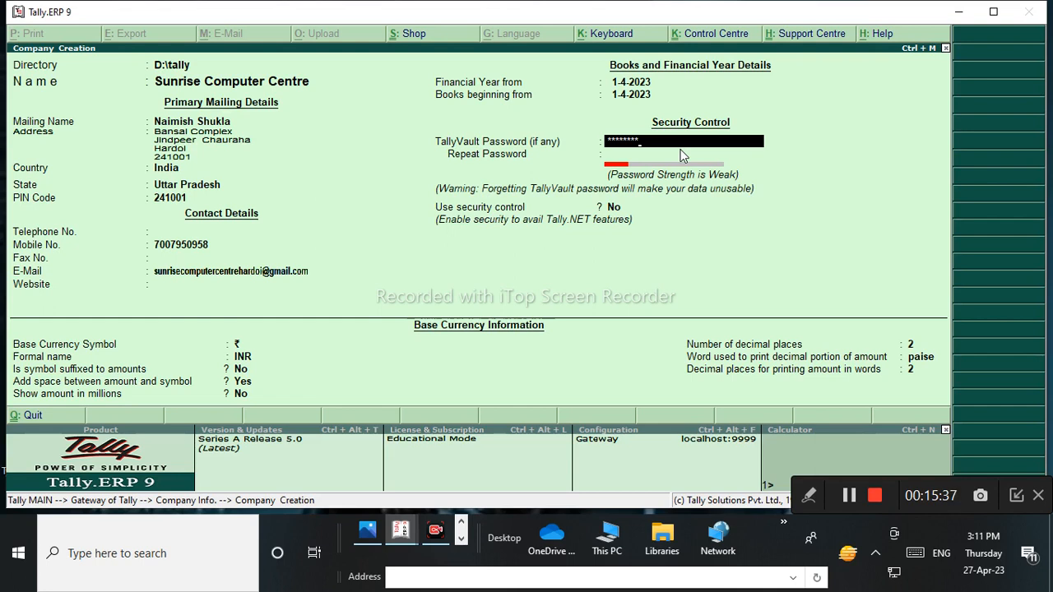
{"action": "type", "text": "123"}
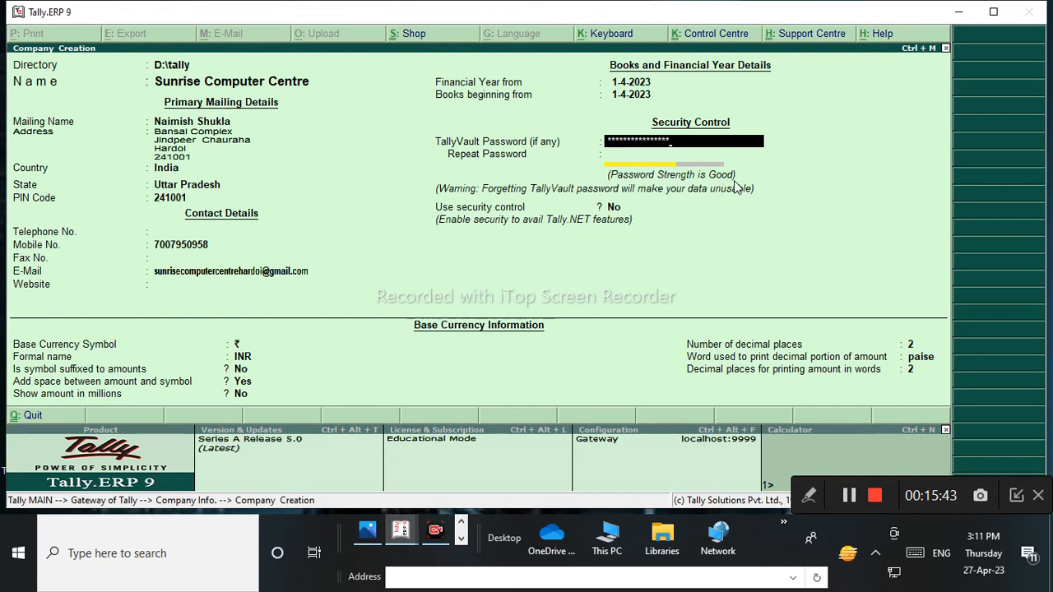
{"action": "key", "text": "Return"}
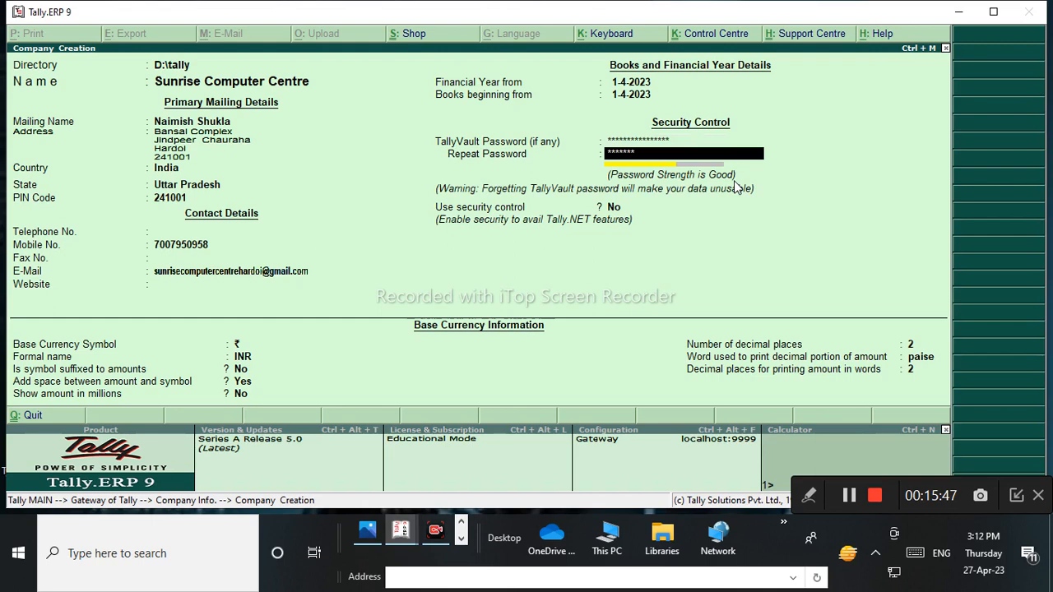
{"action": "type", "text": "**********"}
{"action": "key", "text": "Return"}
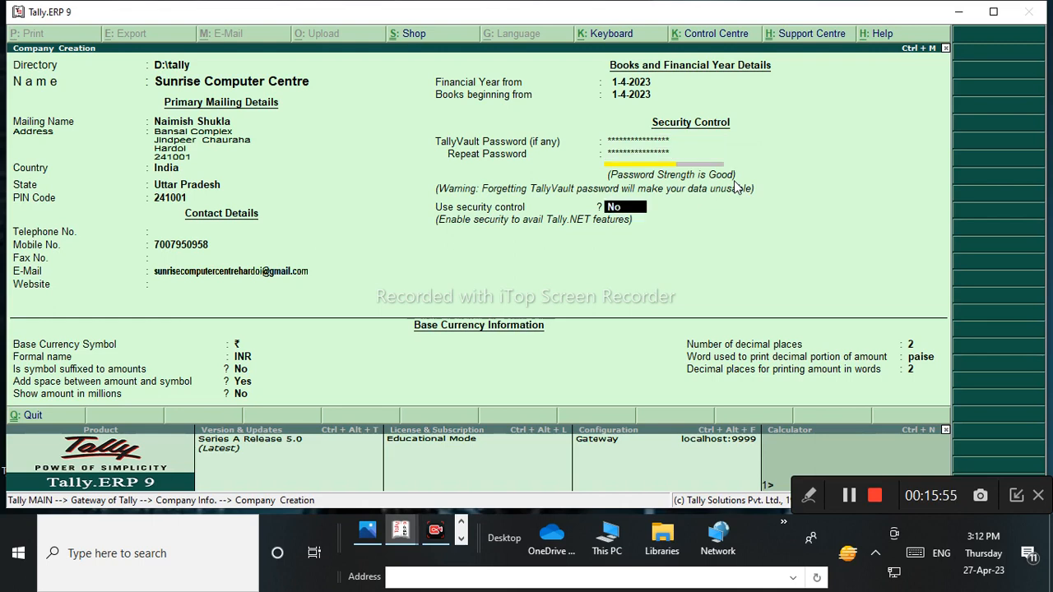
{"action": "left_click", "coordinate": [810, 496]}
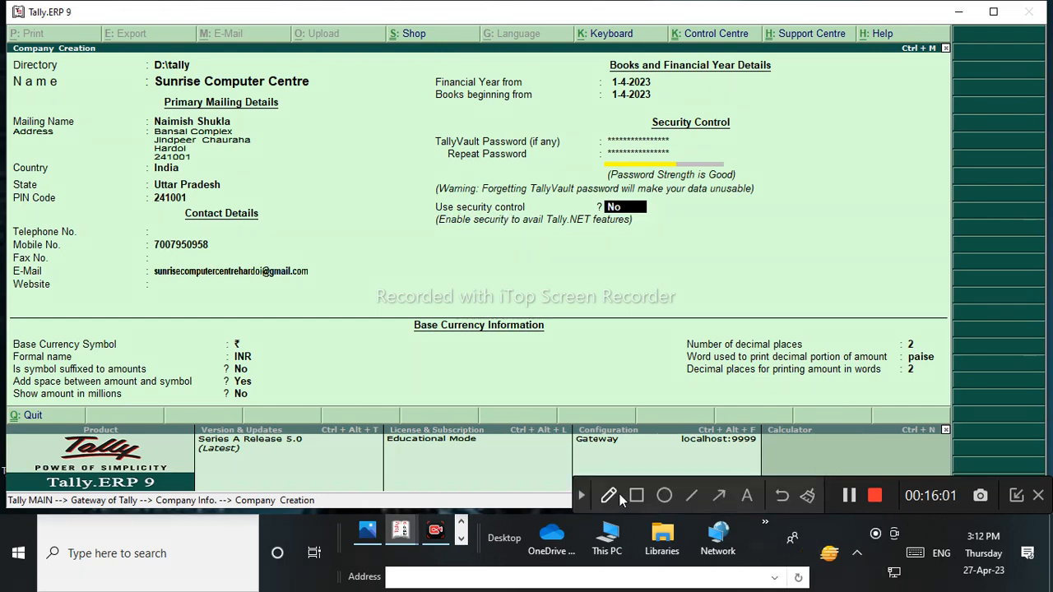
{"action": "left_click", "coordinate": [617, 495]}
{"action": "left_click", "coordinate": [697, 461]}
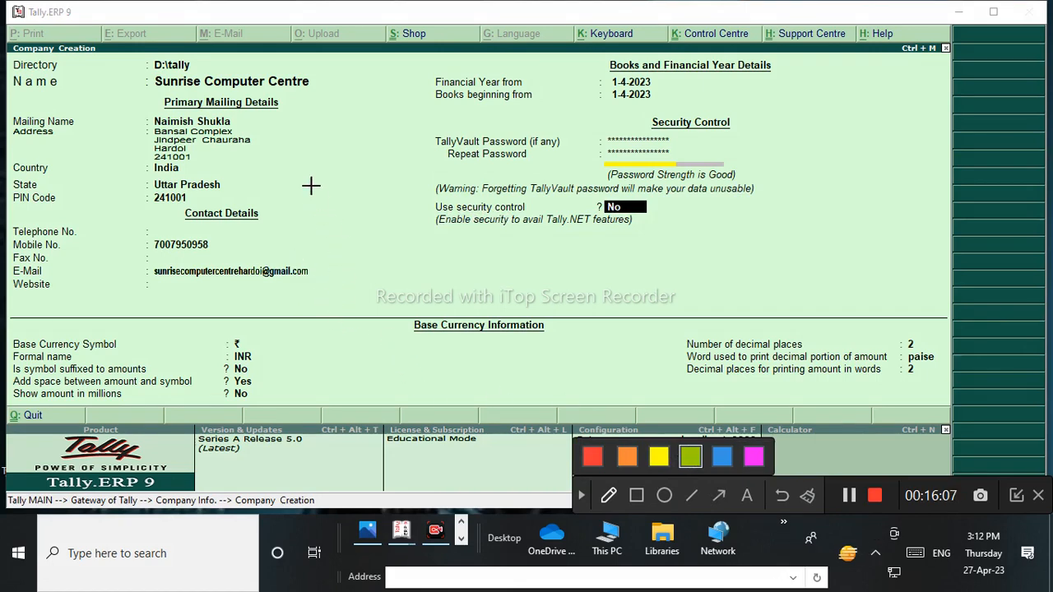
{"action": "mouse_move", "coordinate": [213, 31]}
{"action": "left_mouse_down"}
{"action": "mouse_move", "coordinate": [225, 173]}
{"action": "mouse_move", "coordinate": [197, 33]}
{"action": "left_mouse_up"}
{"action": "left_click", "coordinate": [753, 456]}
{"action": "left_click_drag", "start_coordinate": [154, 92], "coordinate": [358, 100]}
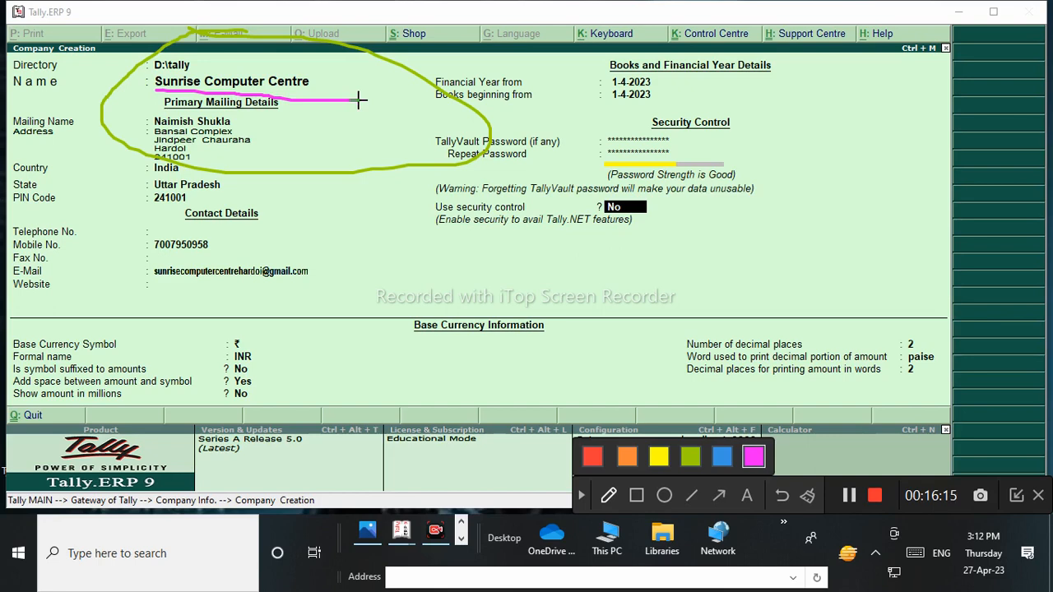
{"action": "left_click_drag", "start_coordinate": [428, 215], "coordinate": [547, 205]}
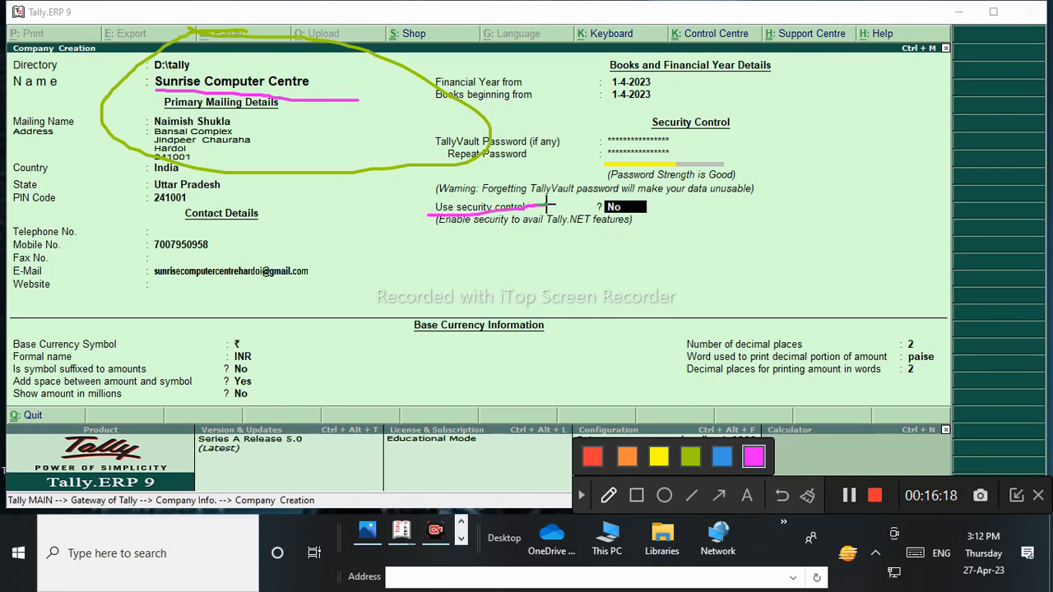
{"action": "left_click", "coordinate": [782, 494]}
{"action": "mouse_move", "coordinate": [400, 195]}
{"action": "left_mouse_down"}
{"action": "mouse_move", "coordinate": [400, 207]}
{"action": "mouse_move", "coordinate": [548, 254]}
{"action": "mouse_move", "coordinate": [570, 191]}
{"action": "mouse_move", "coordinate": [189, 203]}
{"action": "left_mouse_up"}
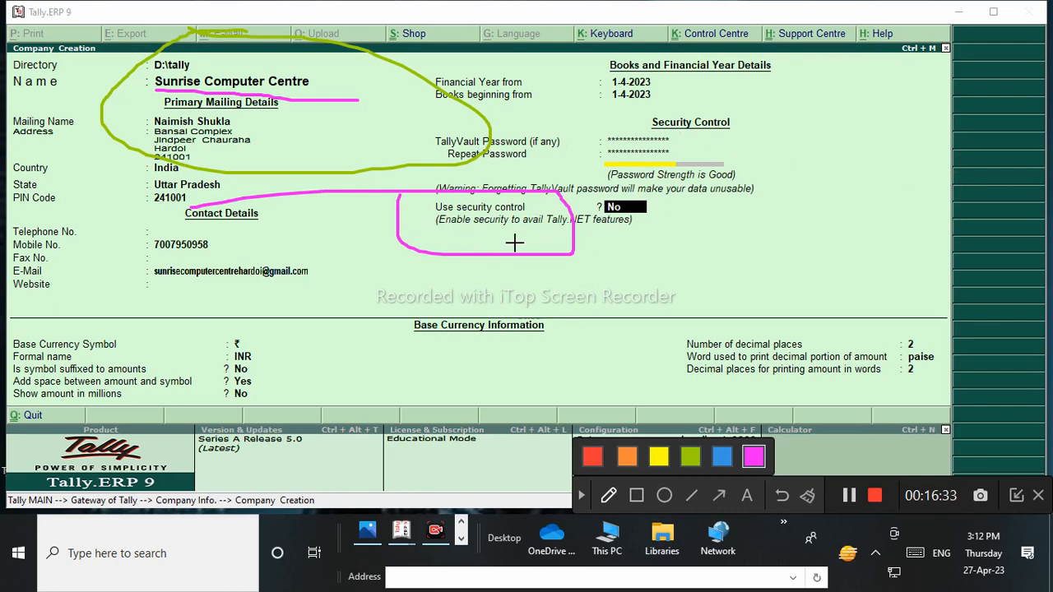
{"action": "left_click_drag", "start_coordinate": [436, 222], "coordinate": [586, 211]}
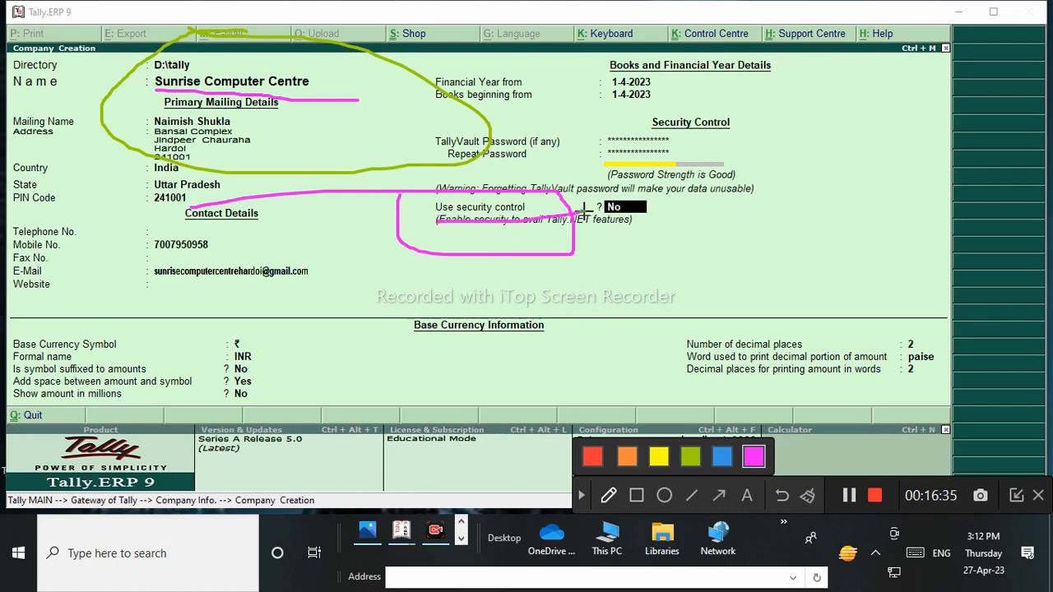
{"action": "left_click", "coordinate": [783, 495]}
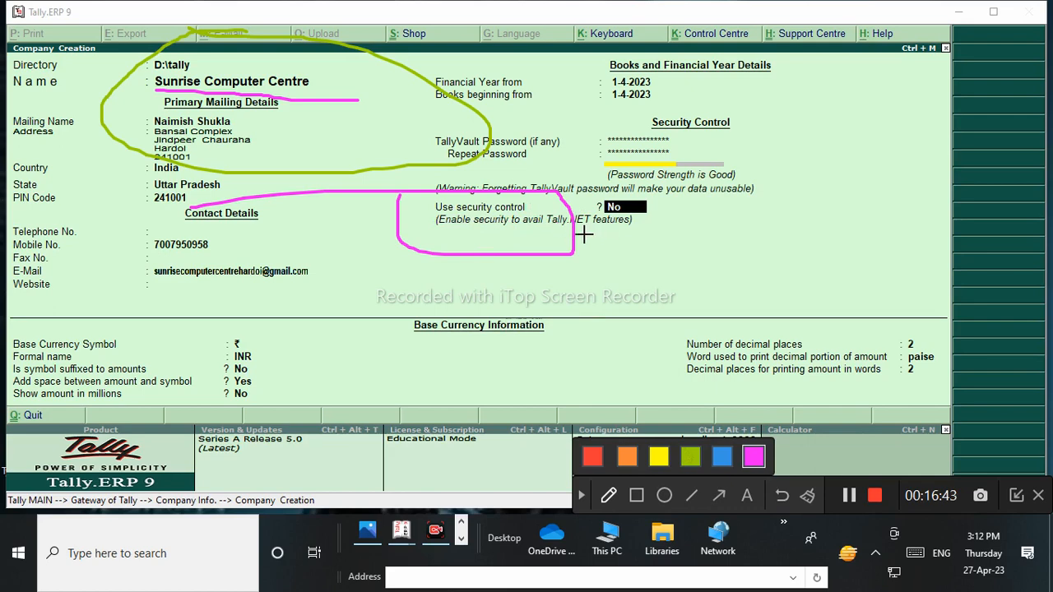
{"action": "left_click", "coordinate": [782, 496]}
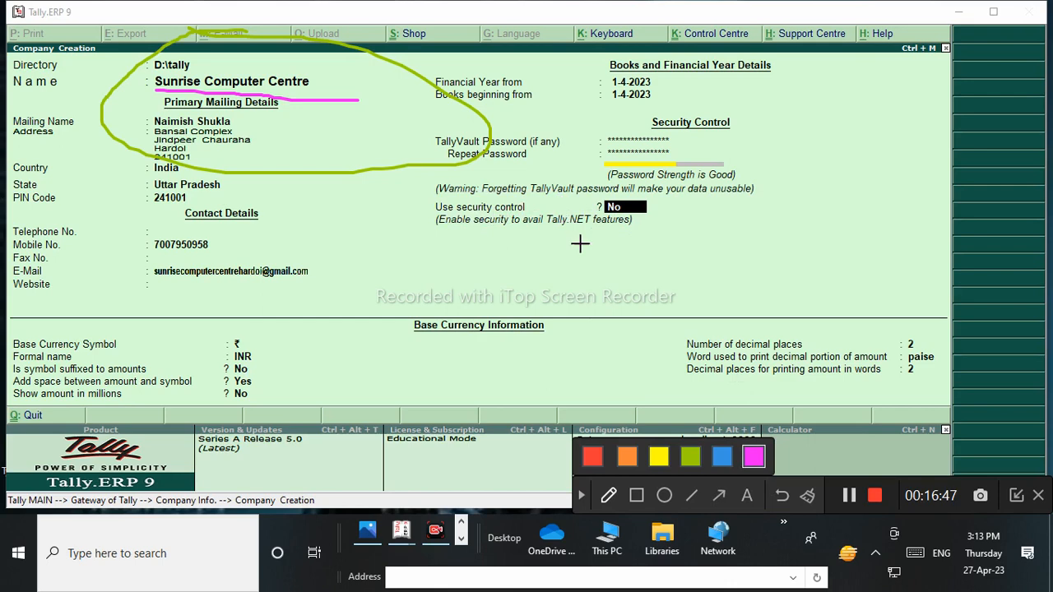
{"action": "left_click", "coordinate": [806, 496]}
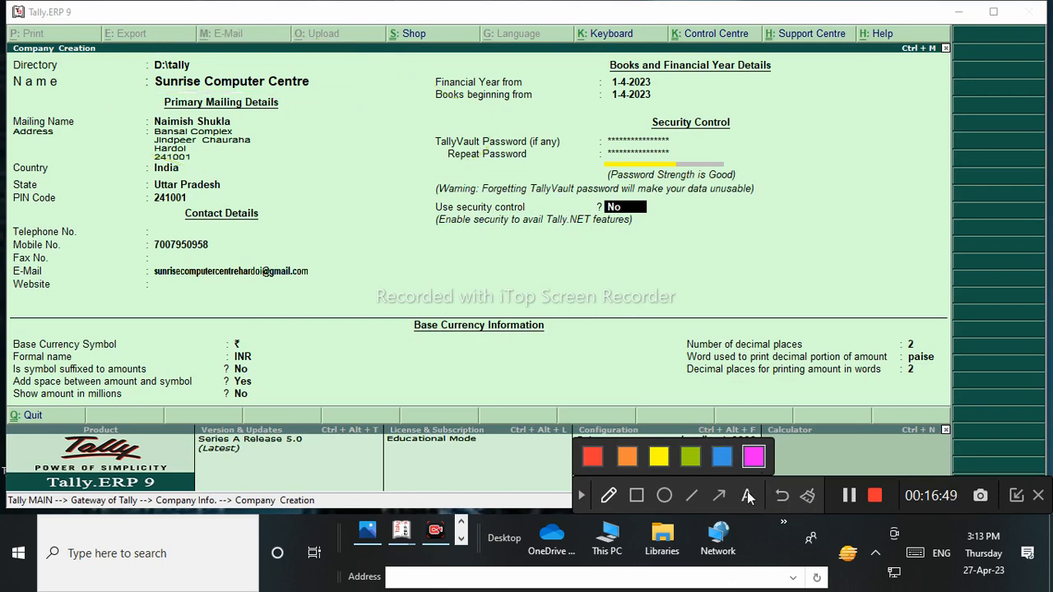
Set Use Security Control to Yes, finish the administrator name, and enter and repeat its password.
{"action": "left_click", "coordinate": [582, 499]}
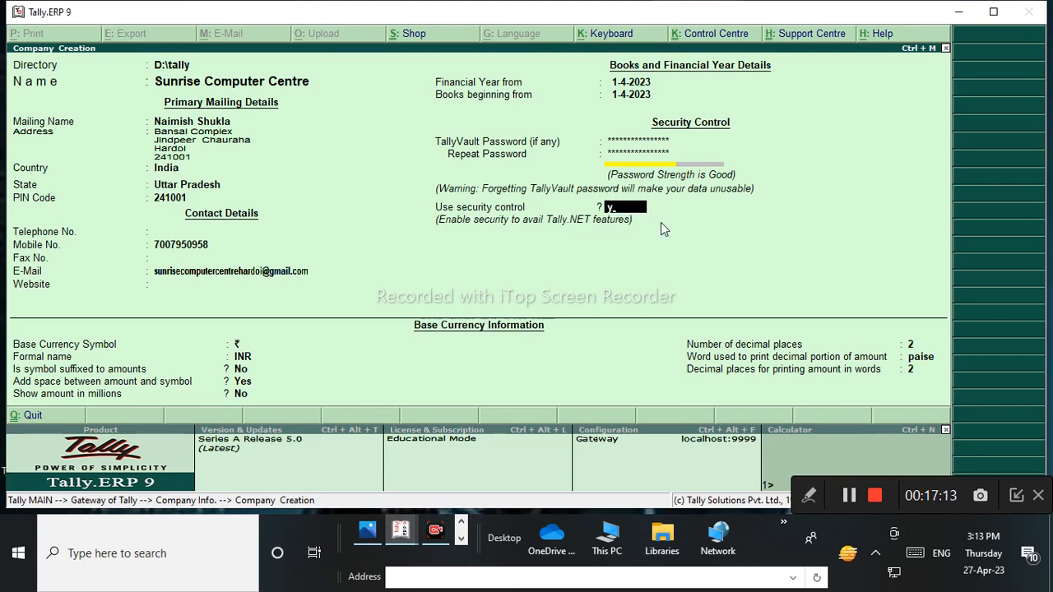
{"action": "key", "text": "Return"}
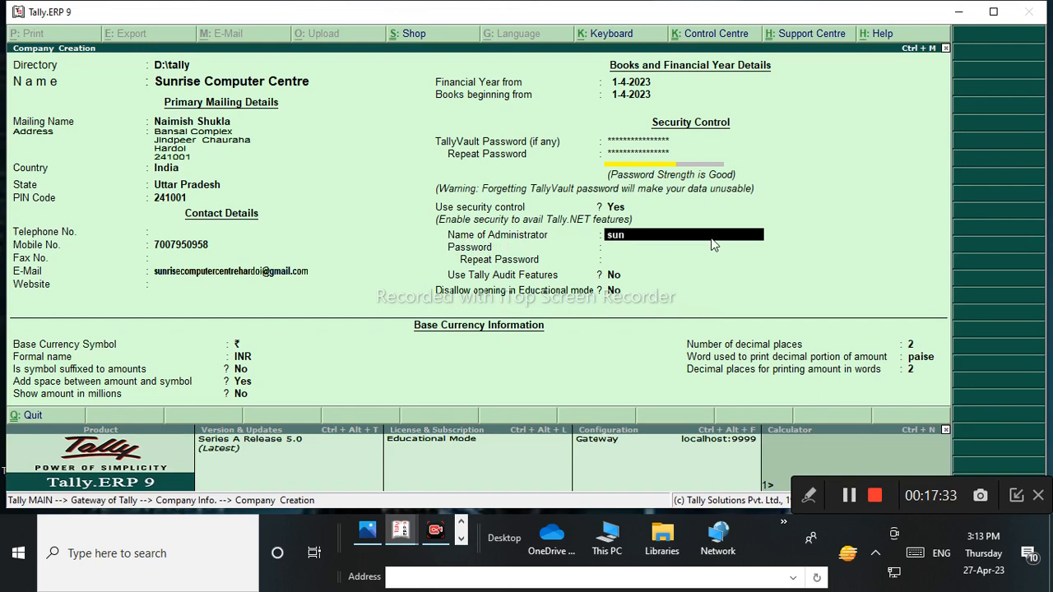
{"action": "type", "text": "se"}
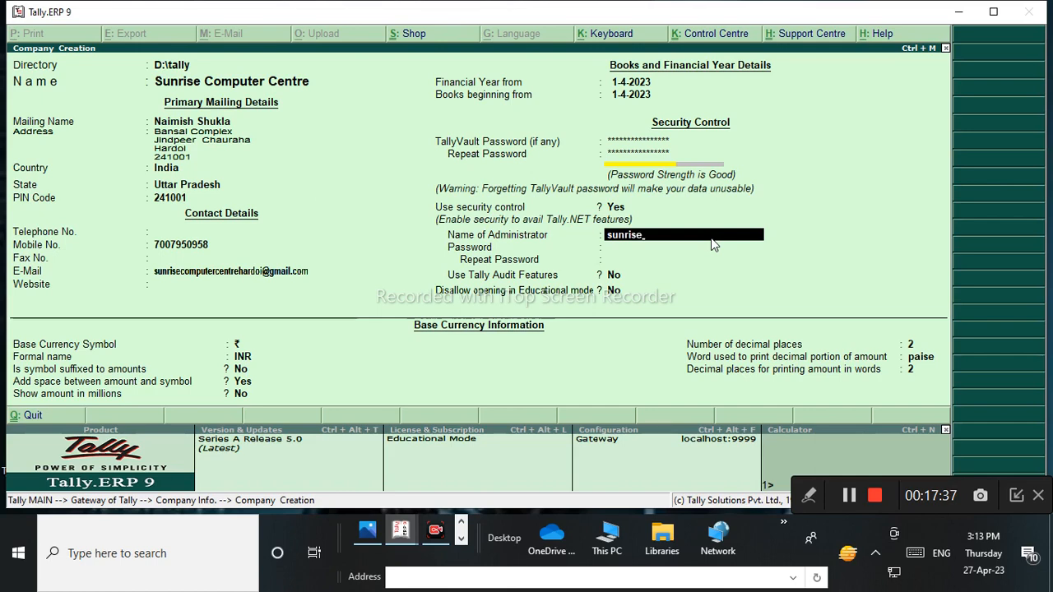
{"action": "key", "text": "Return"}
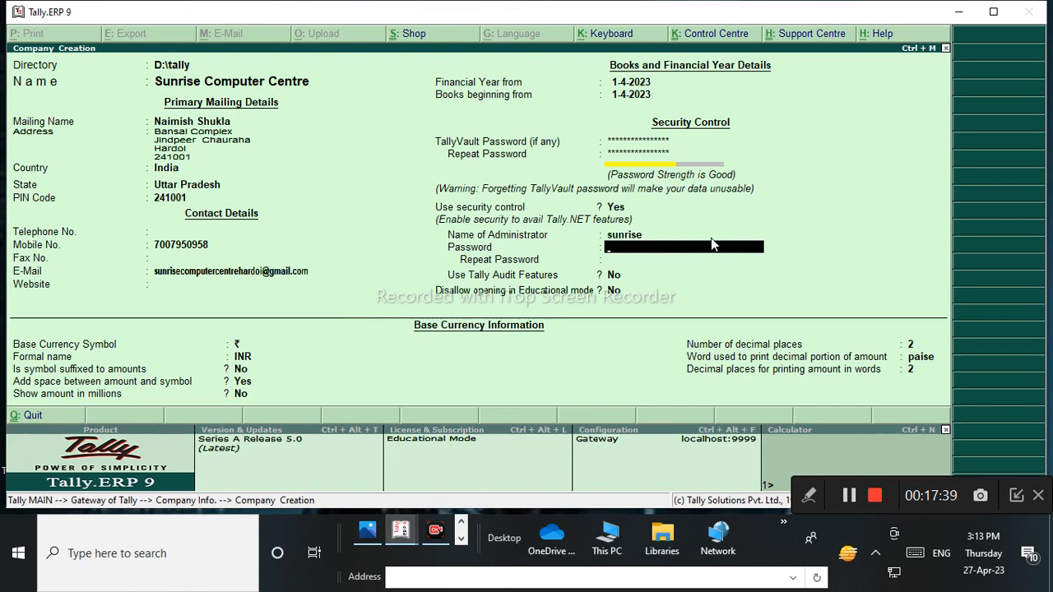
{"action": "type", "text": "**"}
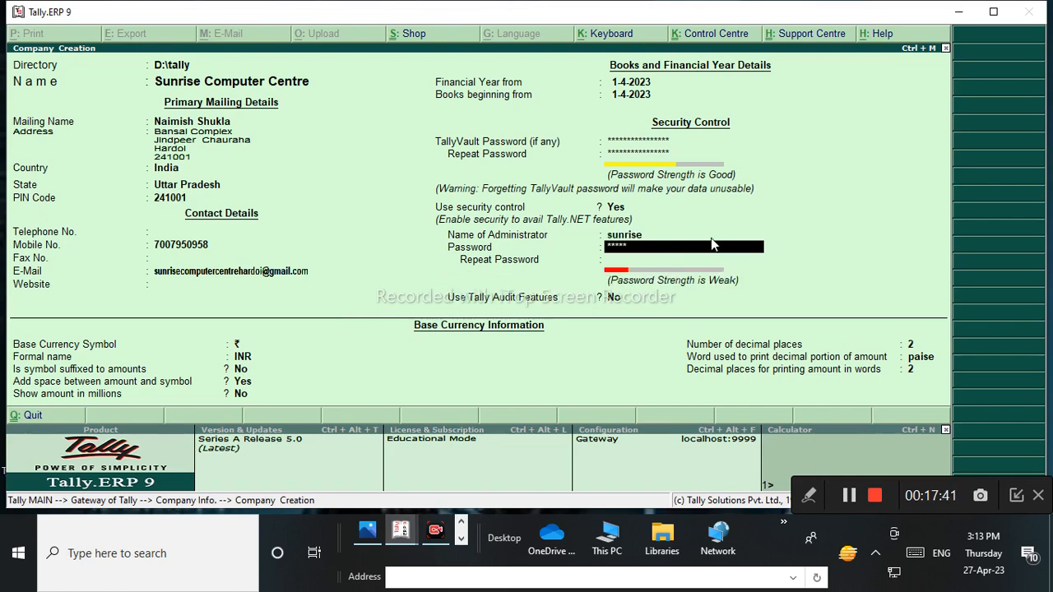
{"action": "type", "text": "**********"}
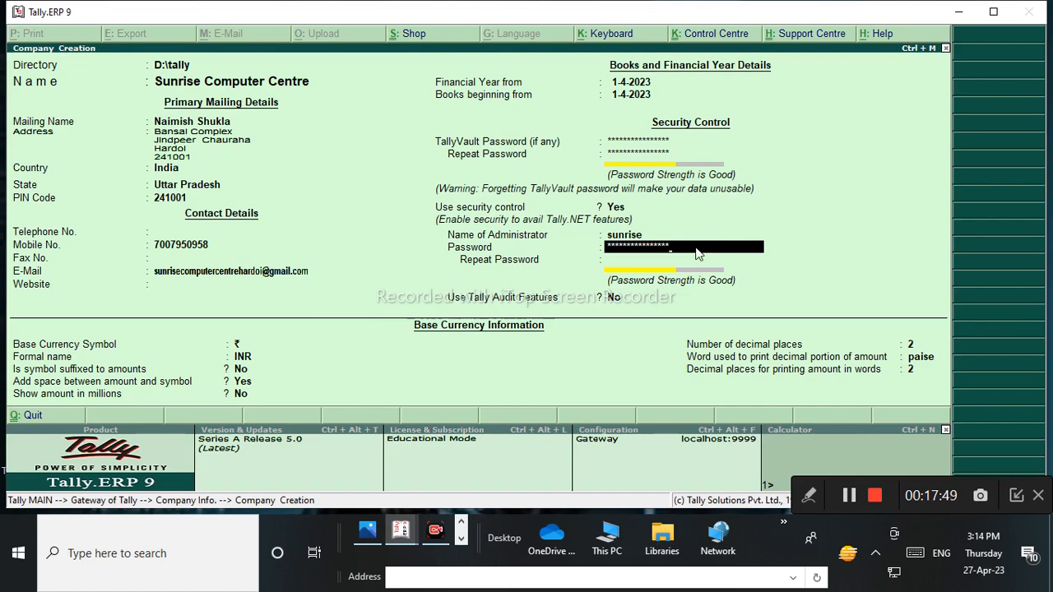
{"action": "key", "text": "Return"}
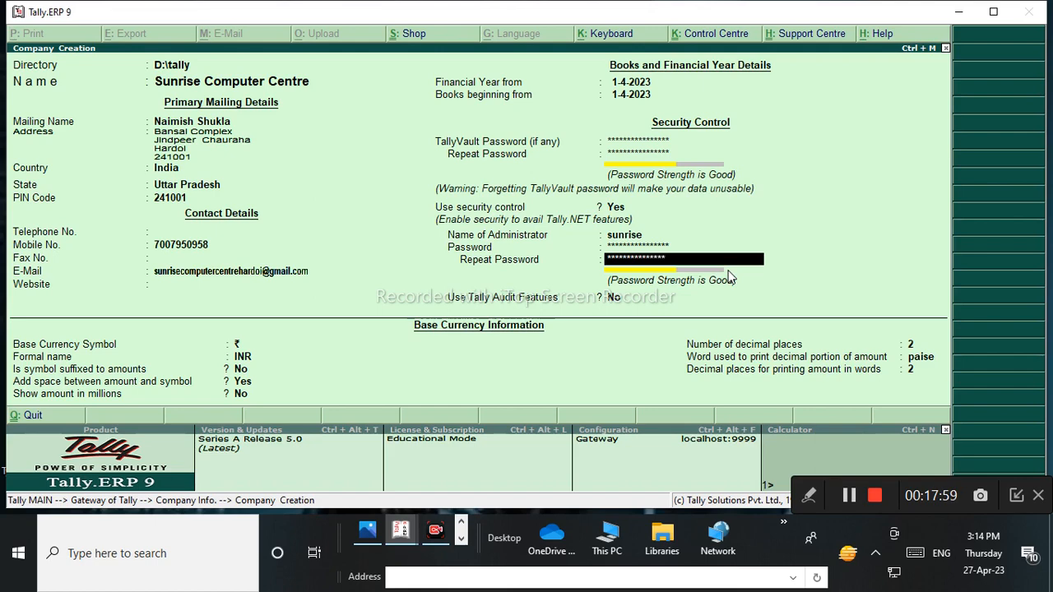
{"action": "key", "text": "Return"}
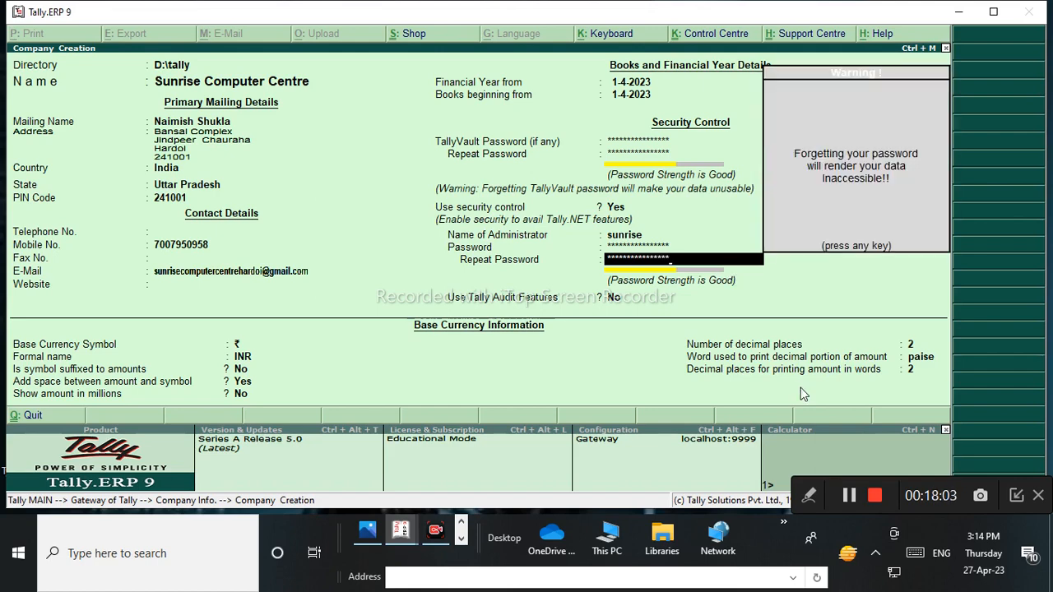
{"action": "left_click", "coordinate": [815, 501]}
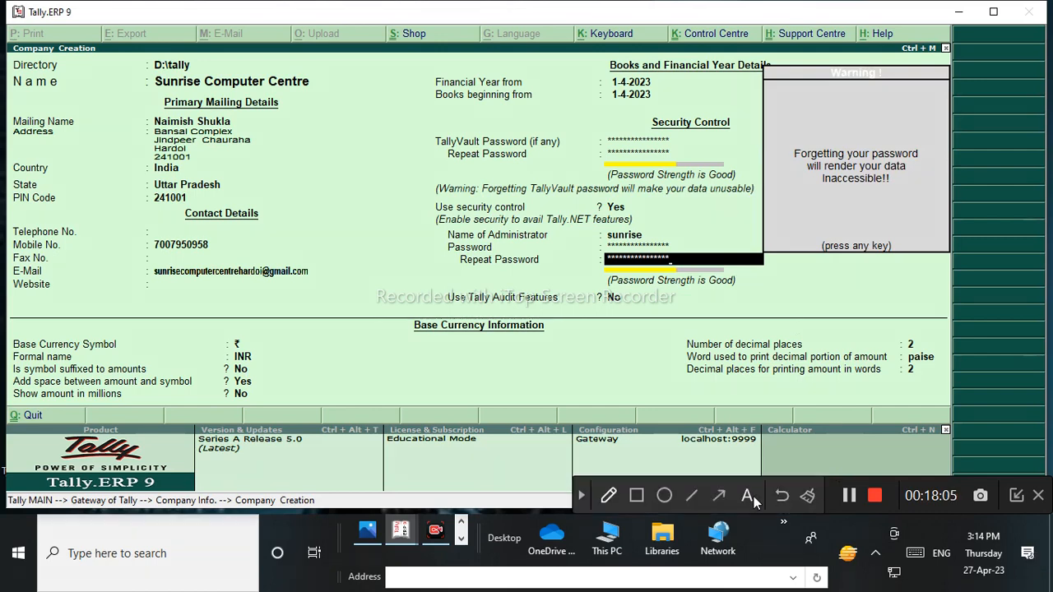
{"action": "left_click", "coordinate": [609, 495]}
{"action": "left_click", "coordinate": [658, 458]}
{"action": "mouse_move", "coordinate": [813, 107]}
{"action": "left_mouse_down"}
{"action": "mouse_move", "coordinate": [764, 138]}
{"action": "mouse_move", "coordinate": [875, 225]}
{"action": "mouse_move", "coordinate": [979, 148]}
{"action": "mouse_move", "coordinate": [788, 105]}
{"action": "left_mouse_up"}
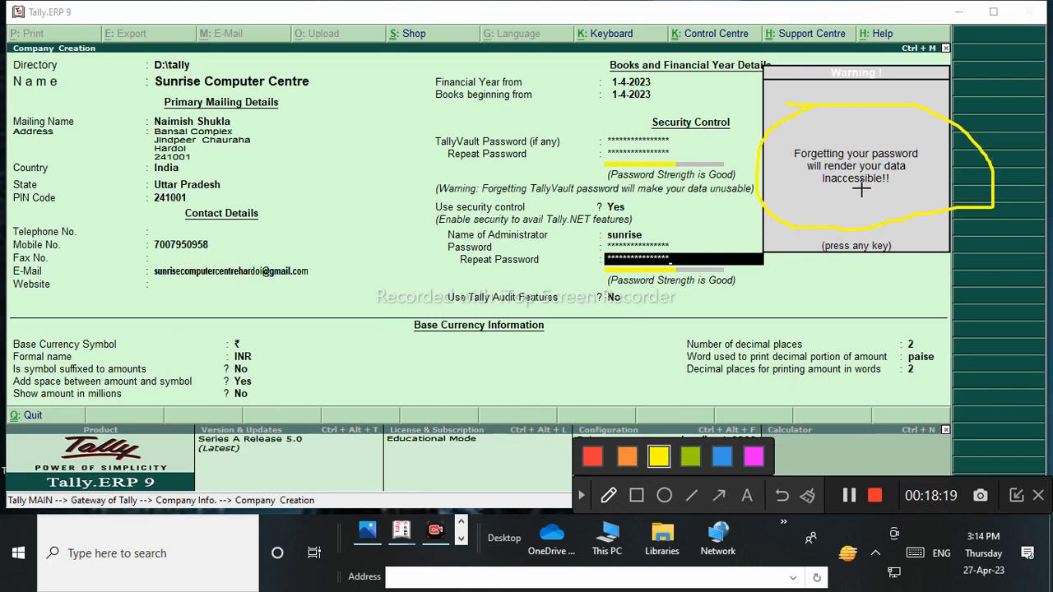
{"action": "left_click_drag", "start_coordinate": [818, 190], "coordinate": [895, 185]}
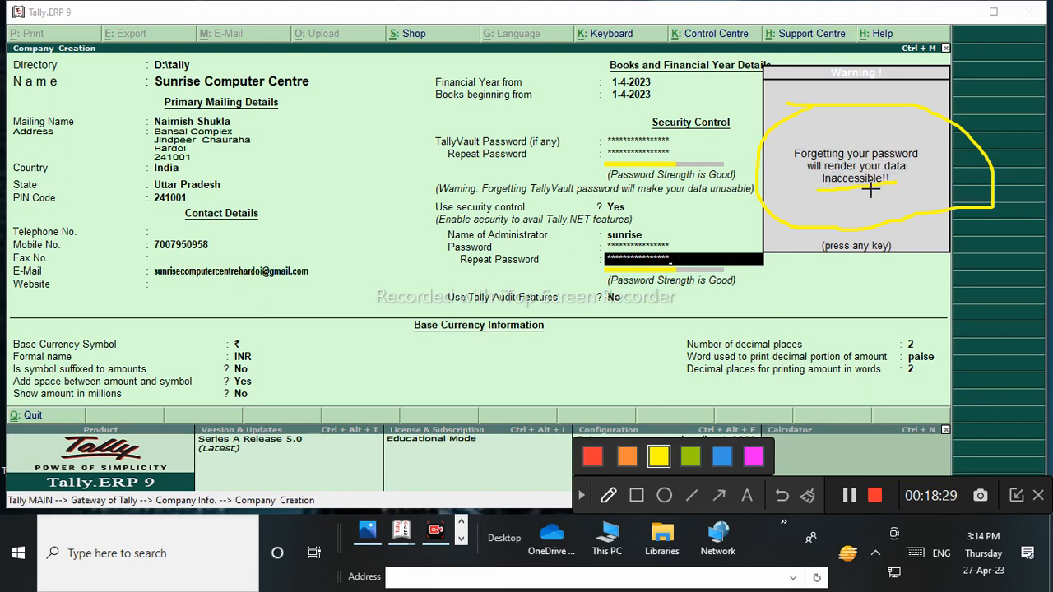
{"action": "mouse_move", "coordinate": [733, 106]}
{"action": "left_mouse_down"}
{"action": "mouse_move", "coordinate": [716, 155]}
{"action": "mouse_move", "coordinate": [927, 156]}
{"action": "mouse_move", "coordinate": [883, 245]}
{"action": "mouse_move", "coordinate": [787, 132]}
{"action": "mouse_move", "coordinate": [931, 94]}
{"action": "mouse_move", "coordinate": [877, 230]}
{"action": "mouse_move", "coordinate": [932, 141]}
{"action": "left_mouse_up"}
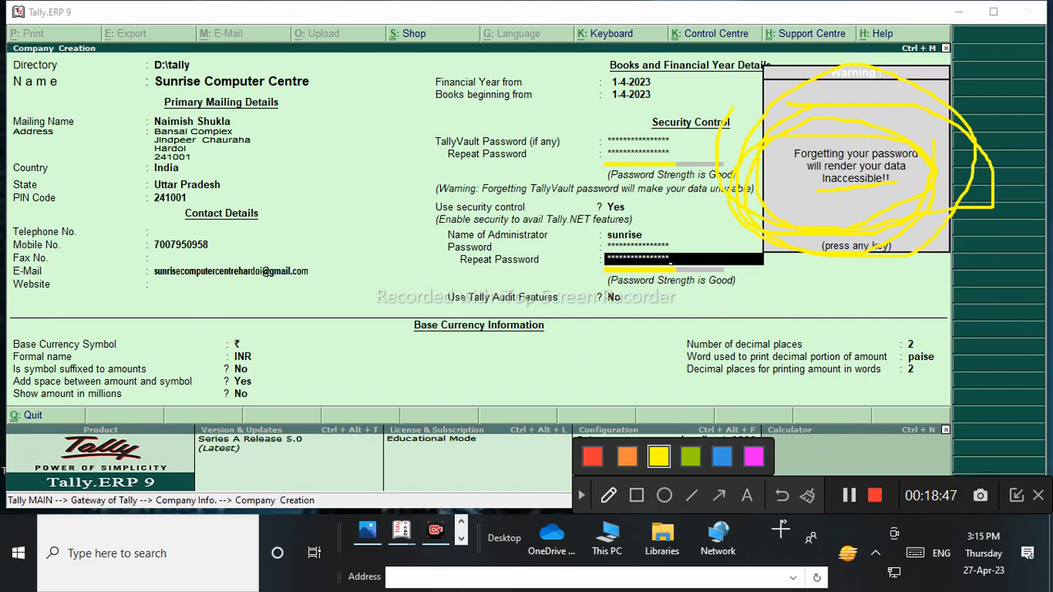
{"action": "left_click", "coordinate": [807, 497]}
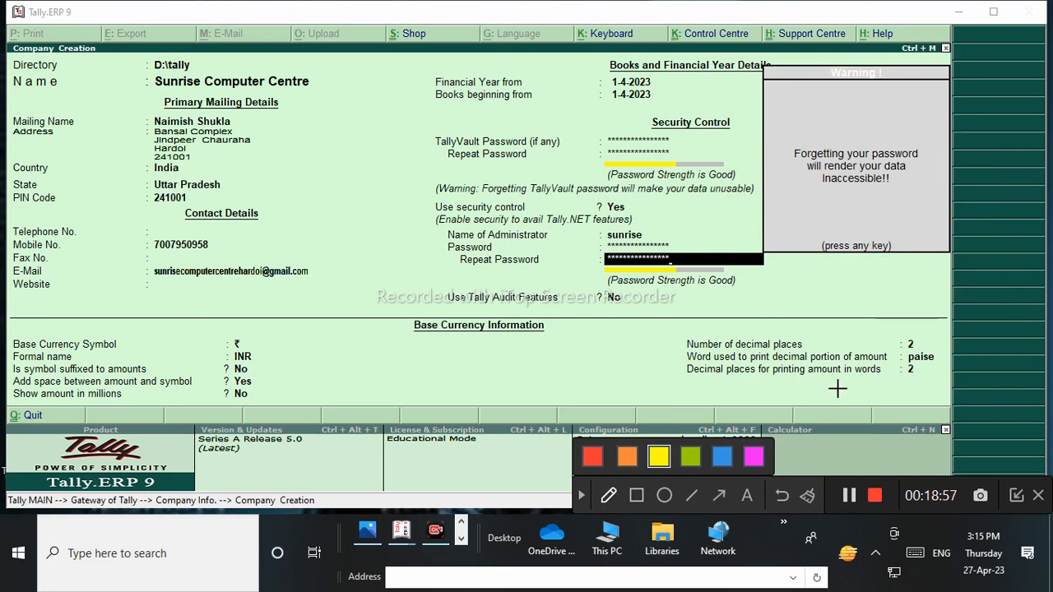
{"action": "left_click", "coordinate": [582, 495]}
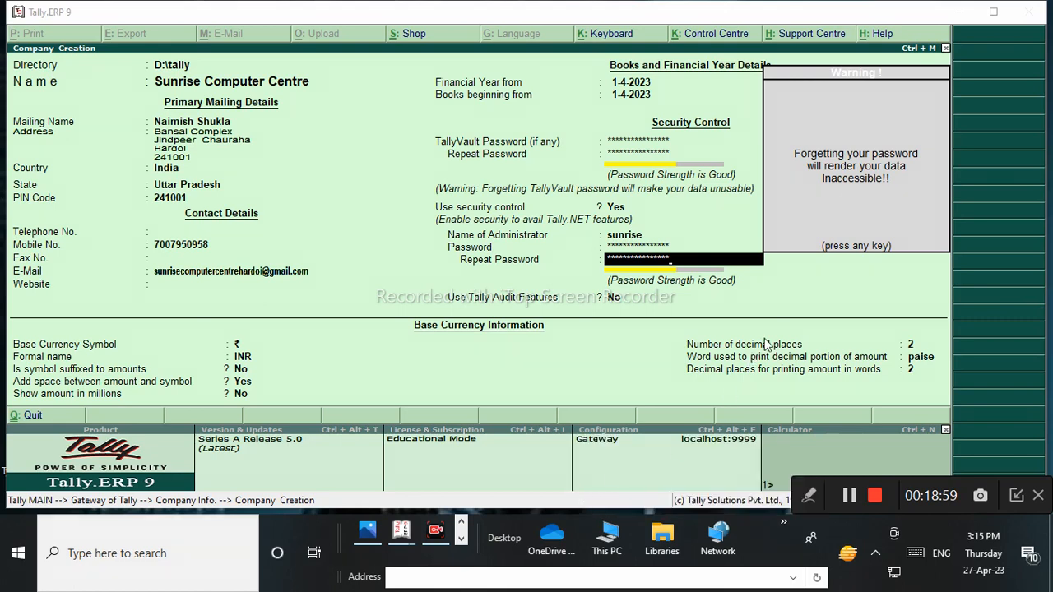
{"action": "left_click", "coordinate": [800, 307]}
Close the warning, keep Audit Features and Educational-mode restriction at No, and accept ₹ currency formatting.
{"action": "key", "text": "Return"}
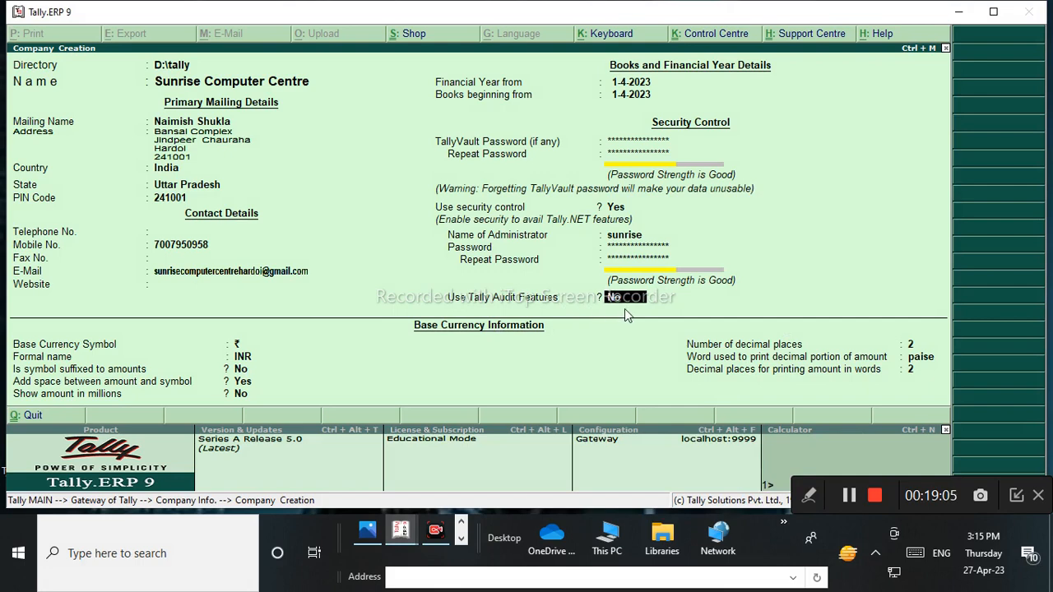
{"action": "key", "text": "Return"}
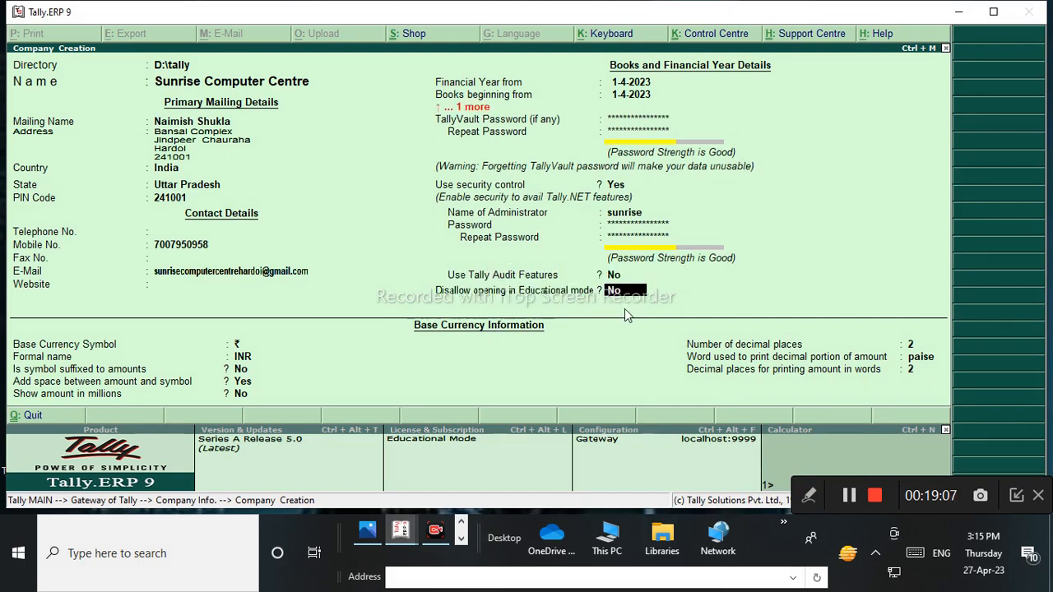
{"action": "key", "text": "Return"}
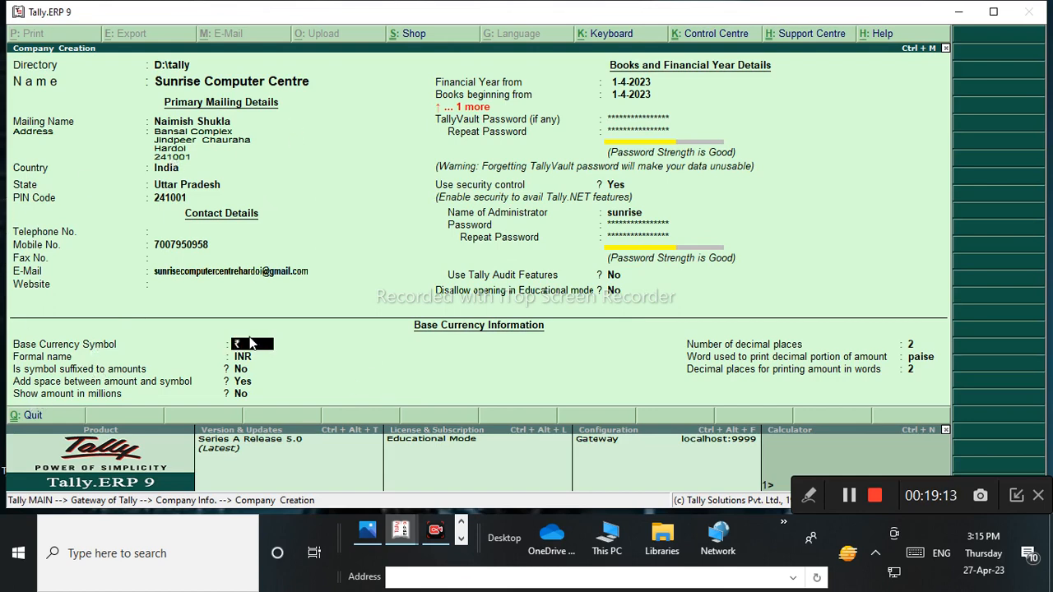
{"action": "key", "text": "Return"}
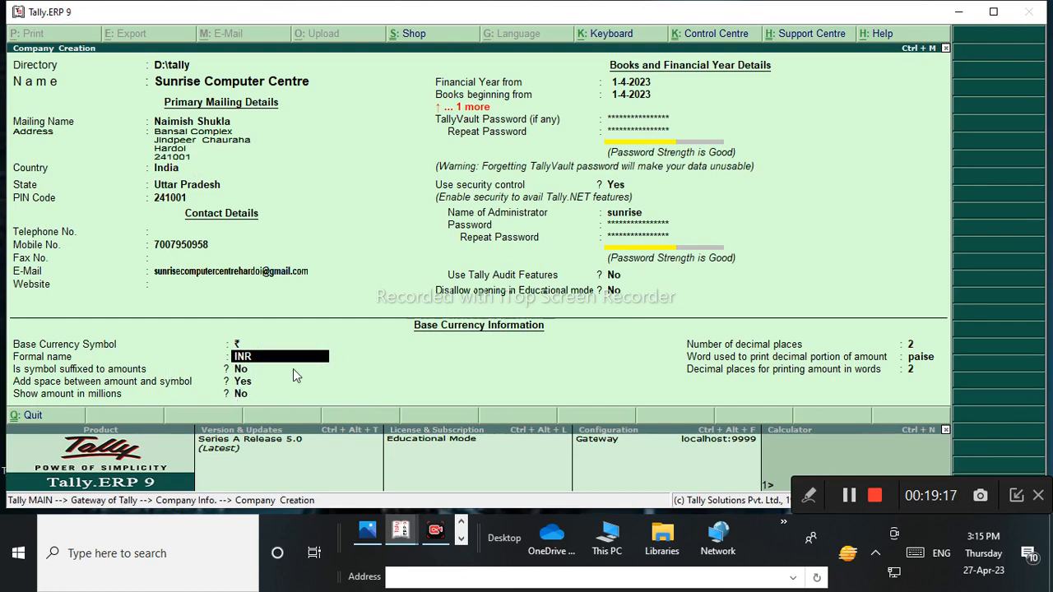
{"action": "key", "text": "Return"}
{"action": "key", "text": "Return"}
{"action": "key", "text": "Return"}
{"action": "key", "text": "Return"}
{"action": "key", "text": "Return"}
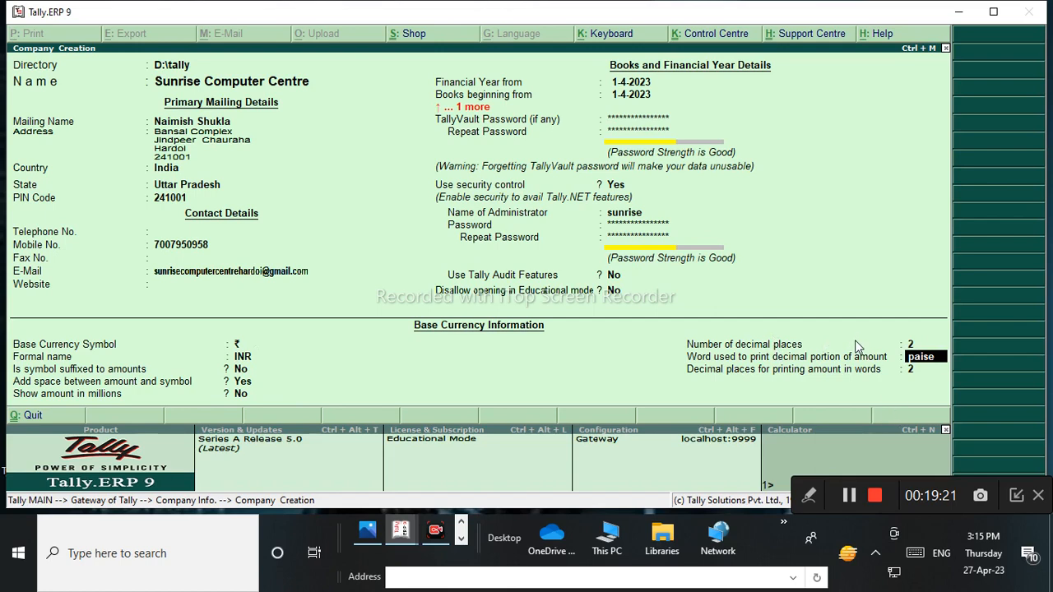
{"action": "mouse_move", "coordinate": [808, 498]}
{"action": "left_click", "coordinate": [609, 496]}
{"action": "mouse_move", "coordinate": [510, 304]}
{"action": "left_mouse_down"}
{"action": "mouse_move", "coordinate": [551, 322]}
{"action": "mouse_move", "coordinate": [531, 345]}
{"action": "left_mouse_up"}
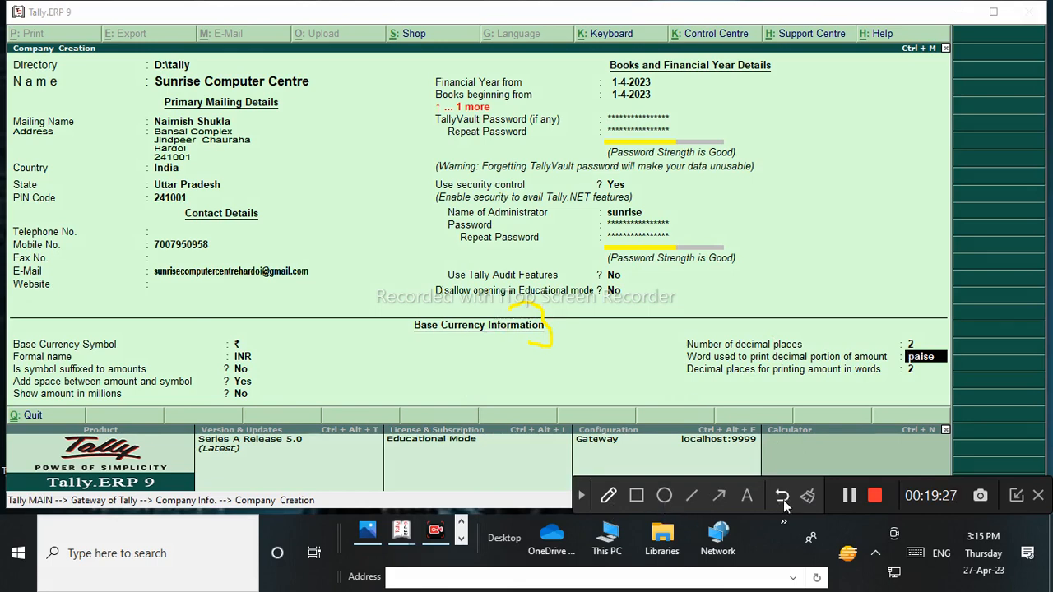
{"action": "left_click", "coordinate": [609, 495]}
{"action": "left_click", "coordinate": [754, 459]}
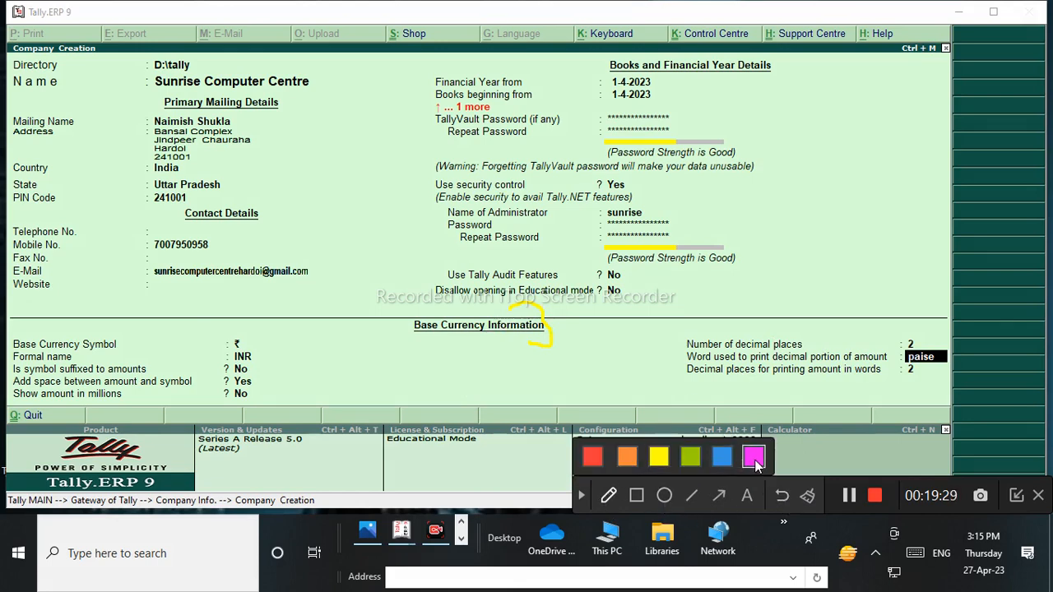
{"action": "mouse_move", "coordinate": [613, 308]}
{"action": "left_mouse_down"}
{"action": "mouse_move", "coordinate": [613, 333]}
{"action": "mouse_move", "coordinate": [635, 326]}
{"action": "mouse_move", "coordinate": [644, 305]}
{"action": "mouse_move", "coordinate": [687, 293]}
{"action": "mouse_move", "coordinate": [702, 301]}
{"action": "mouse_move", "coordinate": [755, 244]}
{"action": "mouse_move", "coordinate": [750, 275]}
{"action": "mouse_move", "coordinate": [755, 247]}
{"action": "left_mouse_up"}
{"action": "mouse_move", "coordinate": [725, 308]}
{"action": "left_mouse_down"}
{"action": "mouse_move", "coordinate": [826, 294]}
{"action": "mouse_move", "coordinate": [675, 212]}
{"action": "mouse_move", "coordinate": [696, 299]}
{"action": "mouse_move", "coordinate": [716, 288]}
{"action": "left_mouse_up"}
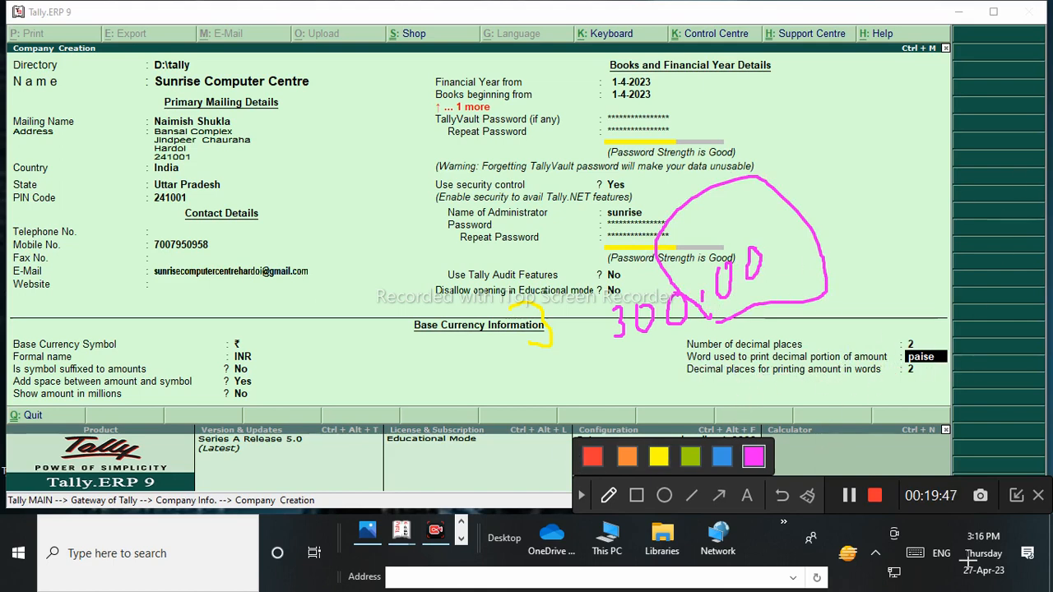
{"action": "left_click", "coordinate": [810, 495]}
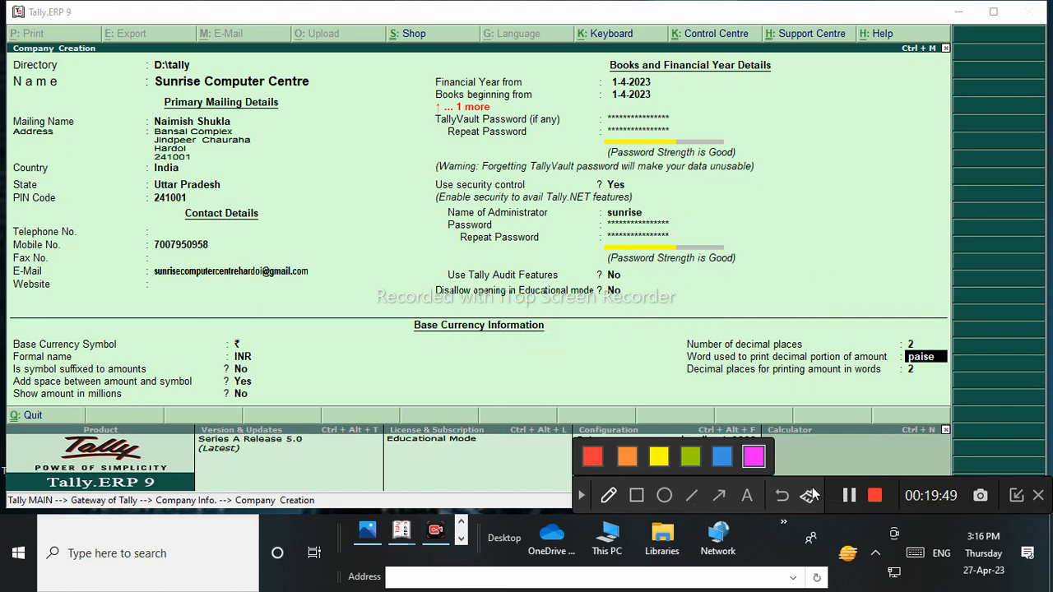
{"action": "left_click", "coordinate": [579, 496]}
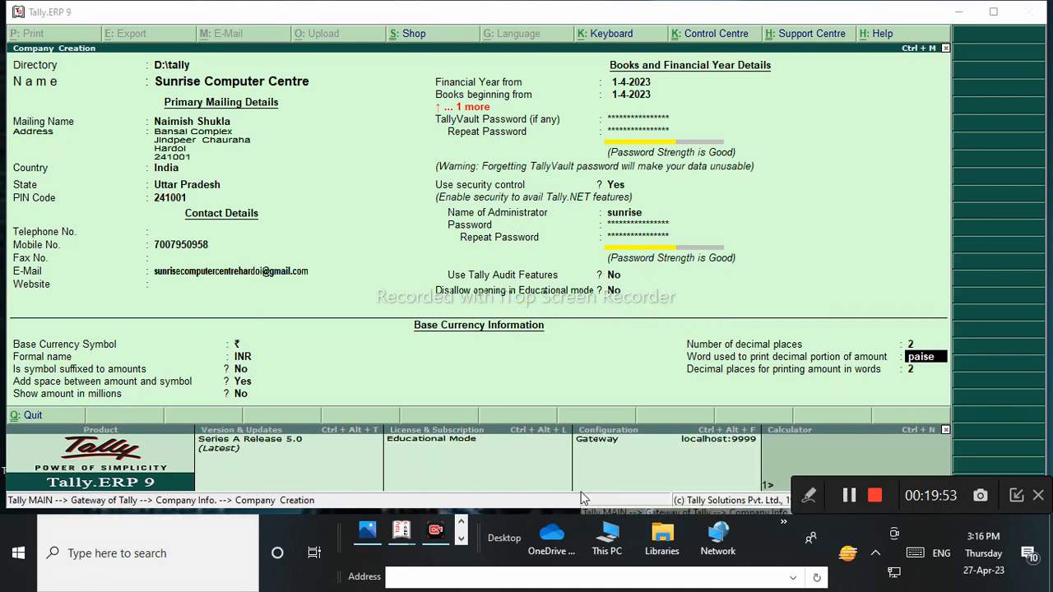
Pass Security Control again, dismiss the warning, accept decimal places, and confirm saving the company.
{"action": "left_click", "coordinate": [759, 314]}
{"action": "key", "text": "Return"}
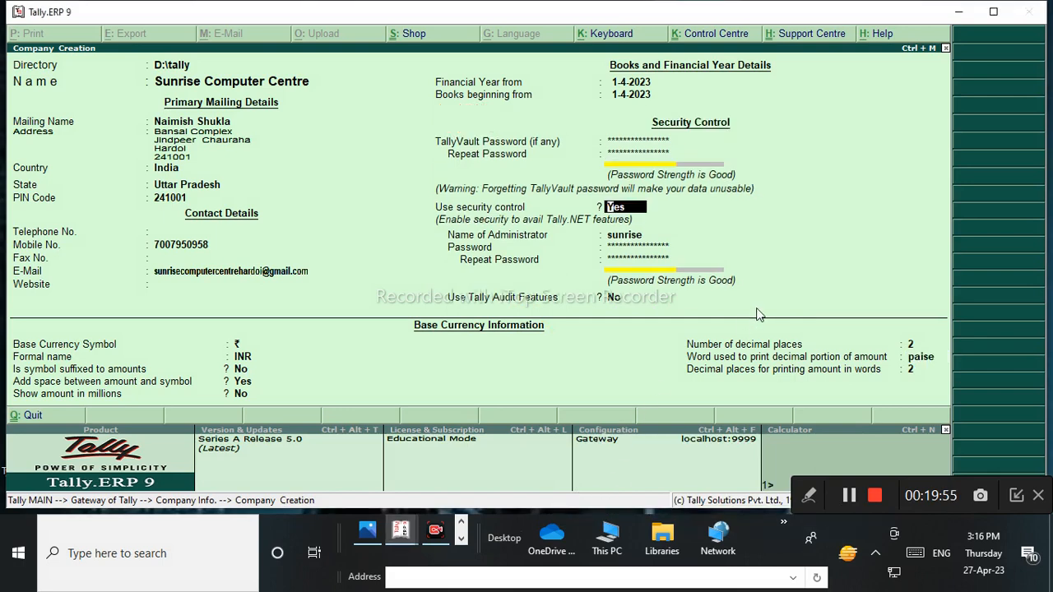
{"action": "key", "text": "Return"}
{"action": "key", "text": "Return"}
{"action": "key", "text": "Return"}
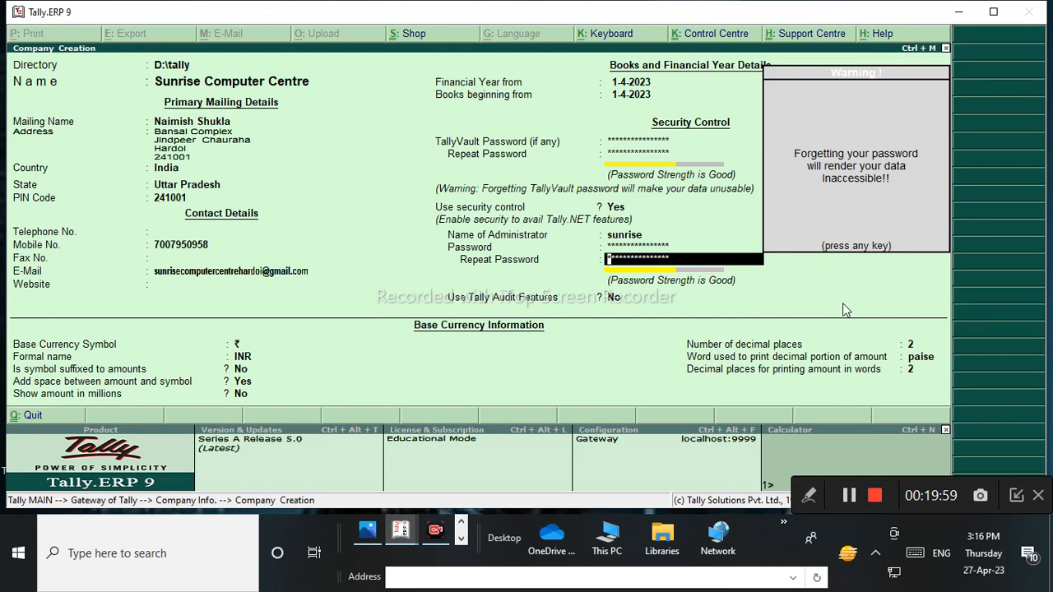
{"action": "key", "text": "Return"}
{"action": "key", "text": "Return"}
{"action": "key", "text": "Return"}
{"action": "key", "text": "Return"}
{"action": "key", "text": "Return"}
{"action": "key", "text": "Return"}
{"action": "key", "text": "Return"}
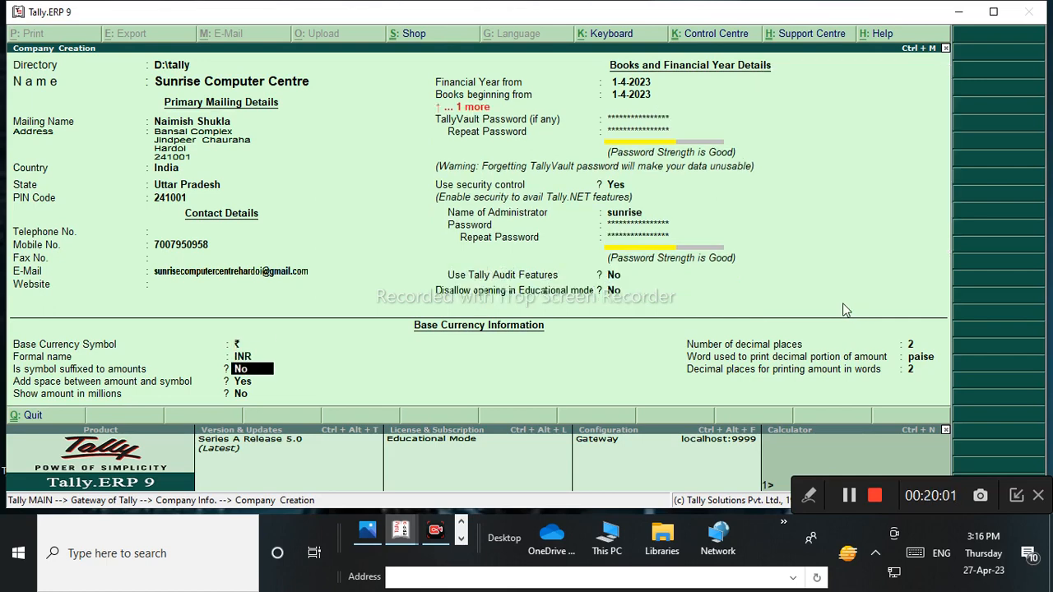
{"action": "key", "text": "Return"}
{"action": "key", "text": "Return"}
{"action": "key", "text": "Return"}
{"action": "key", "text": "Return"}
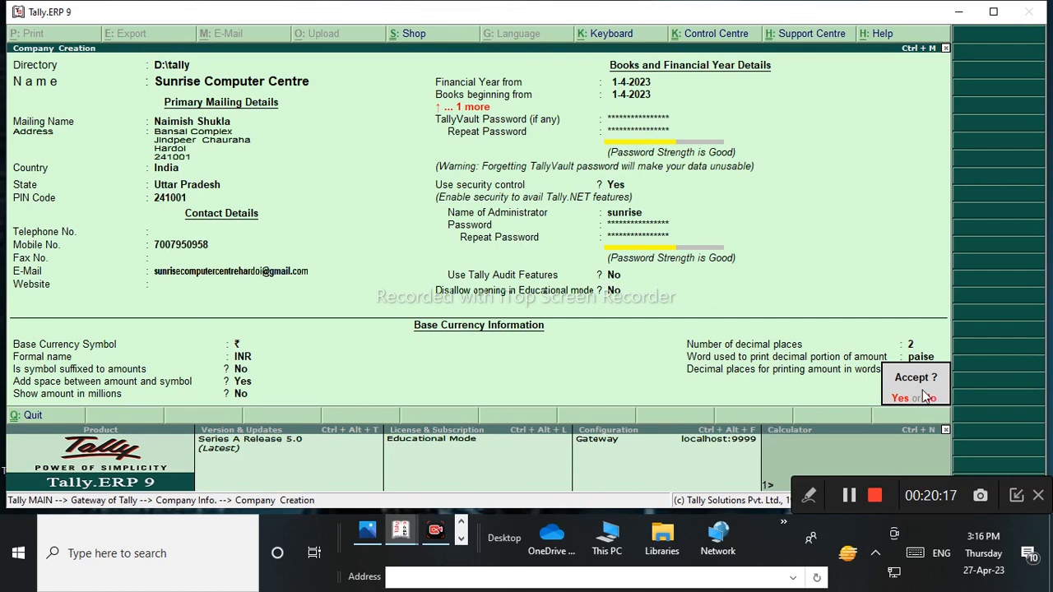
{"action": "key", "text": "Return"}
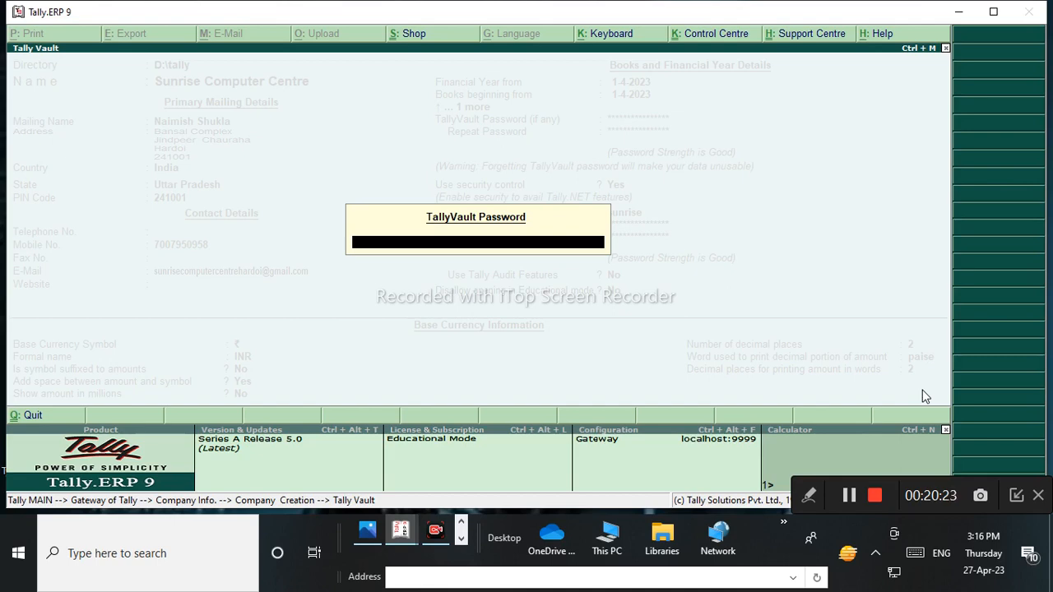
Unlock the company by entering its TallyVault password.
{"action": "type", "text": "******"}
{"action": "type", "text": "***"}
{"action": "key", "text": "Return"}
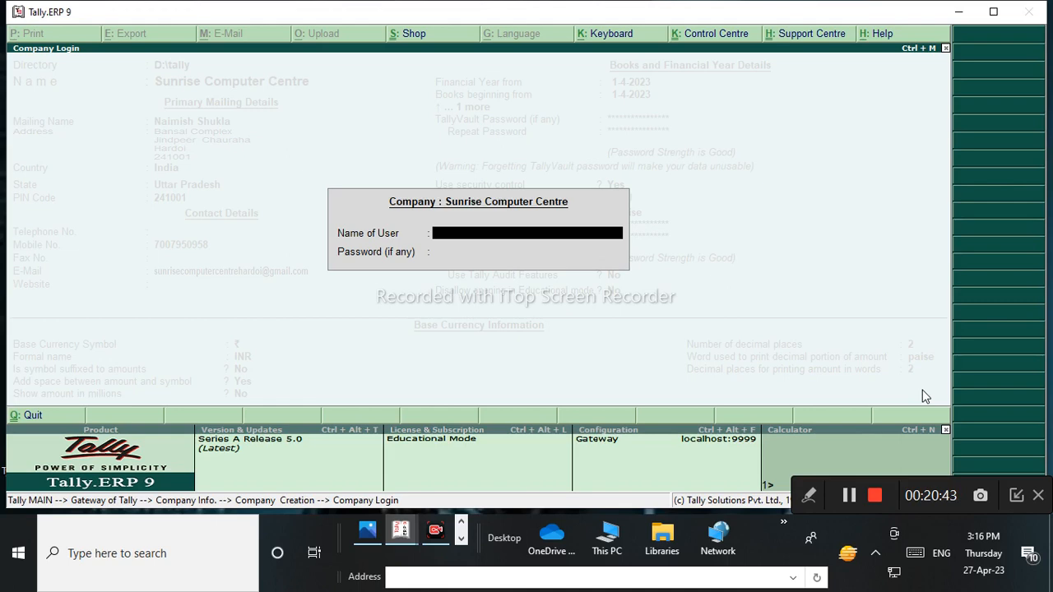
Log in to Sunrise Computer Centre with the administrator user name and password.
{"action": "type", "text": "sunrise"}
{"action": "key", "text": "Return"}
{"action": "type", "text": "******"}
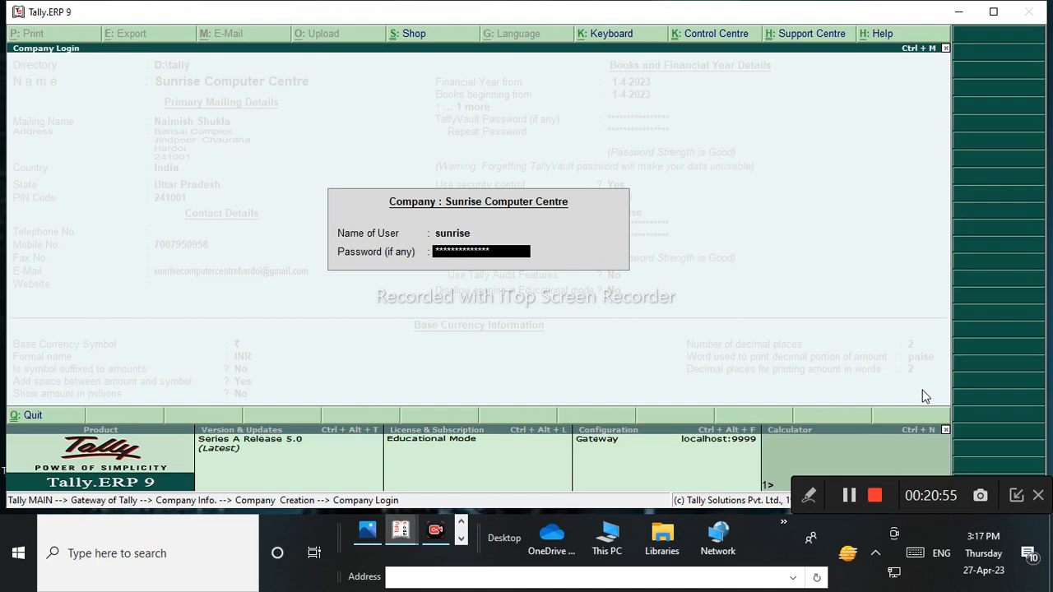
{"action": "key", "text": "Return"}
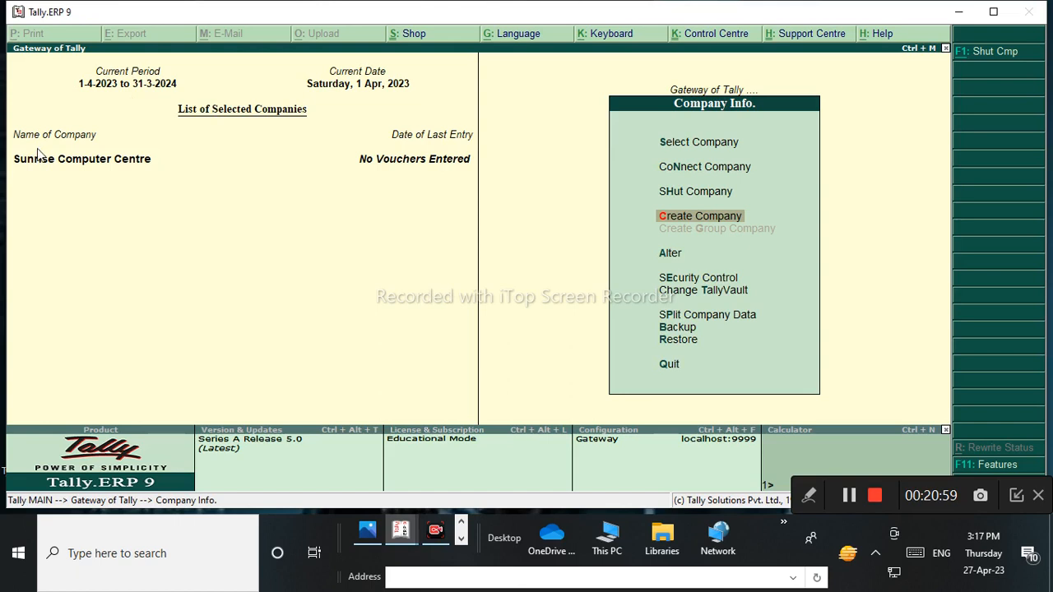
{"action": "left_click", "coordinate": [809, 495]}
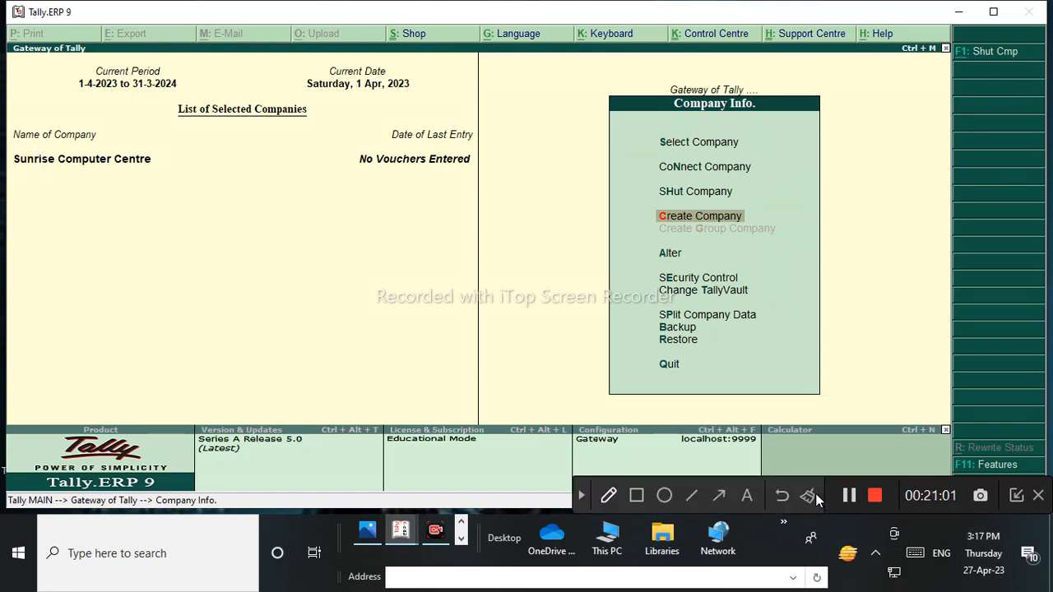
{"action": "left_click", "coordinate": [609, 496]}
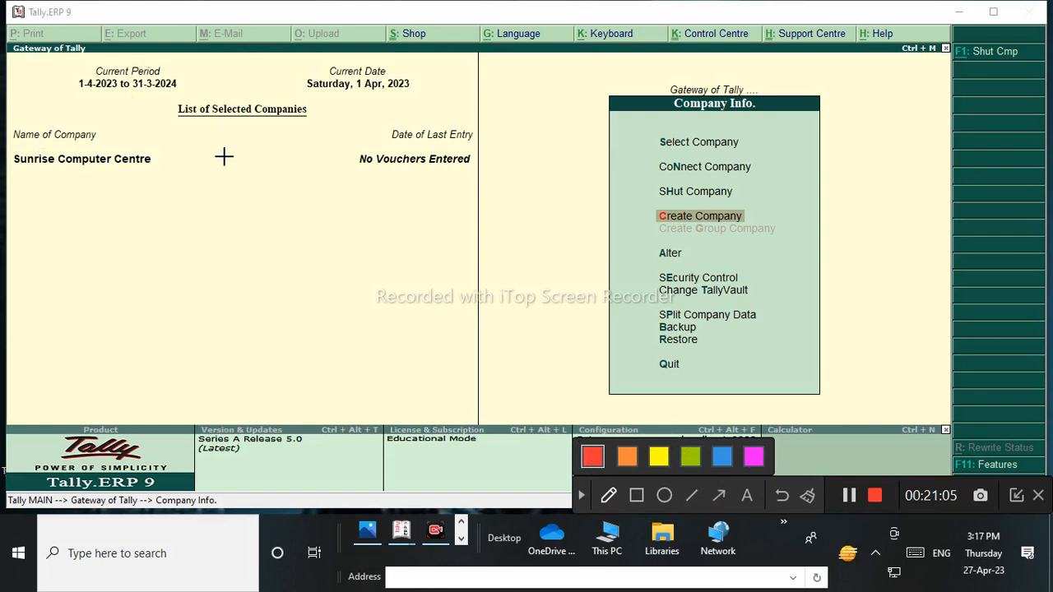
{"action": "left_click_drag", "start_coordinate": [92, 169], "coordinate": [211, 156]}
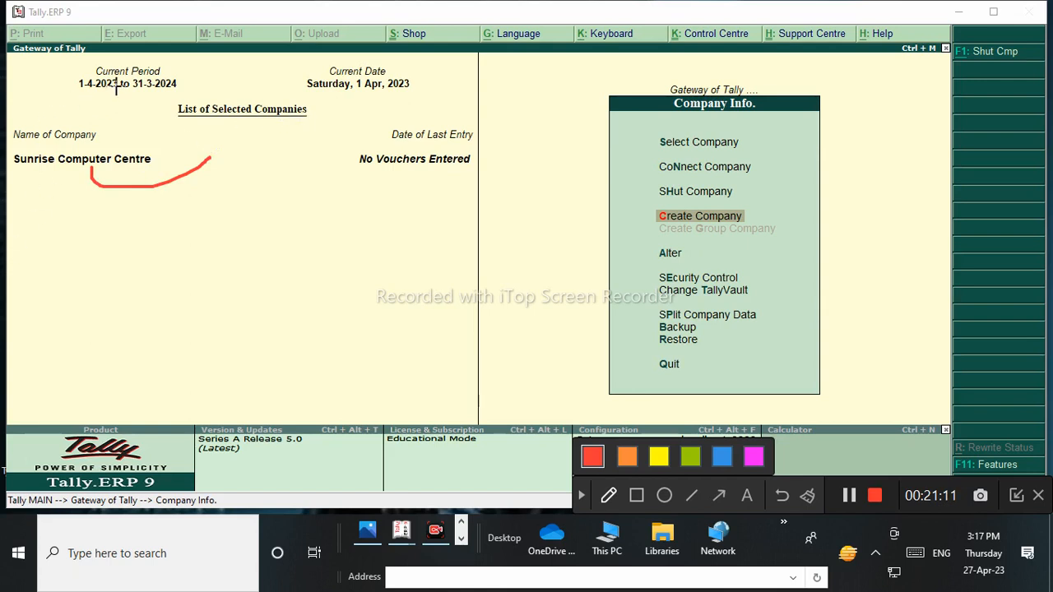
{"action": "left_click_drag", "start_coordinate": [71, 97], "coordinate": [222, 94]}
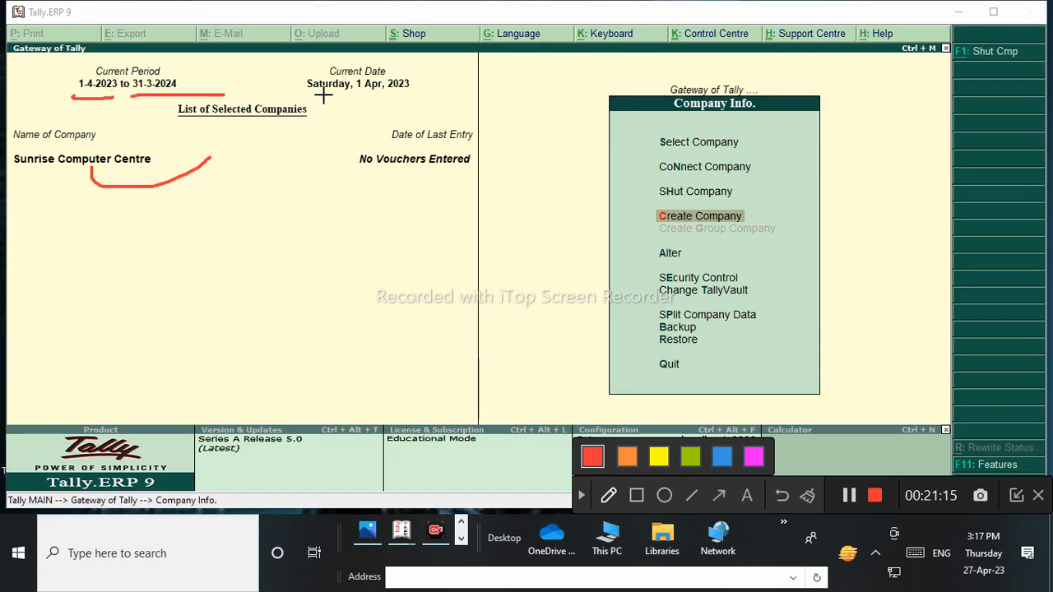
{"action": "left_click_drag", "start_coordinate": [304, 94], "coordinate": [509, 91]}
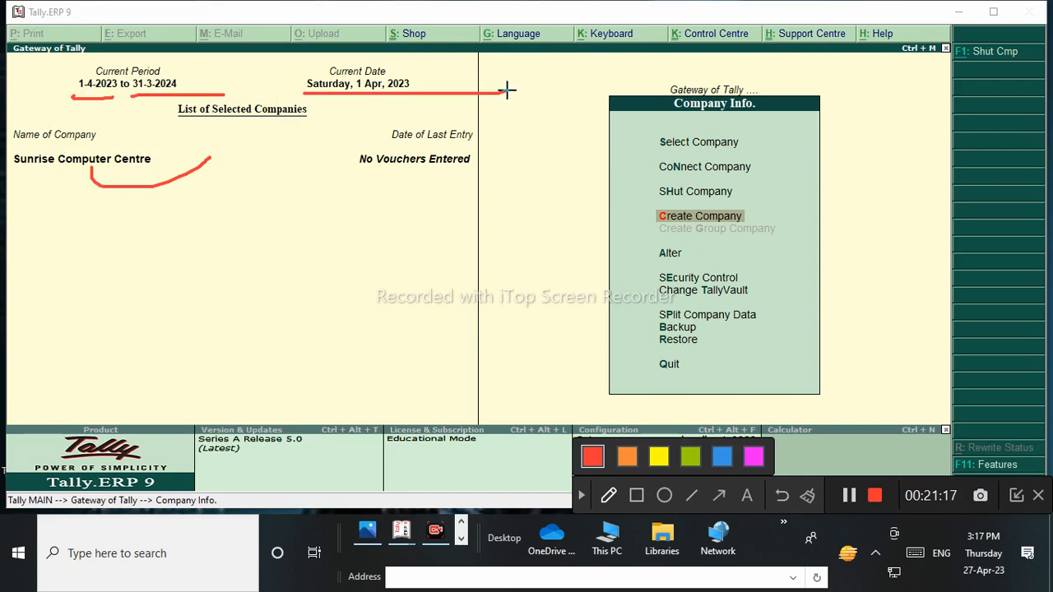
{"action": "left_click_drag", "start_coordinate": [350, 169], "coordinate": [642, 161]}
{"action": "mouse_move", "coordinate": [518, 161]}
{"action": "left_mouse_down"}
{"action": "mouse_move", "coordinate": [478, 106]}
{"action": "mouse_move", "coordinate": [505, 165]}
{"action": "mouse_move", "coordinate": [379, 160]}
{"action": "mouse_move", "coordinate": [471, 193]}
{"action": "left_mouse_up"}
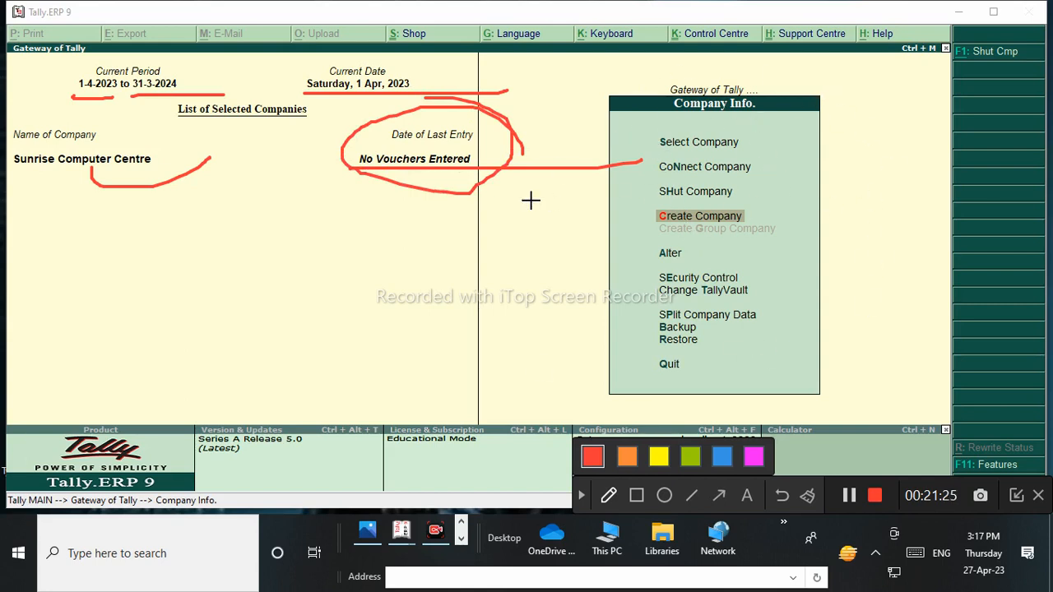
{"action": "left_click", "coordinate": [808, 496]}
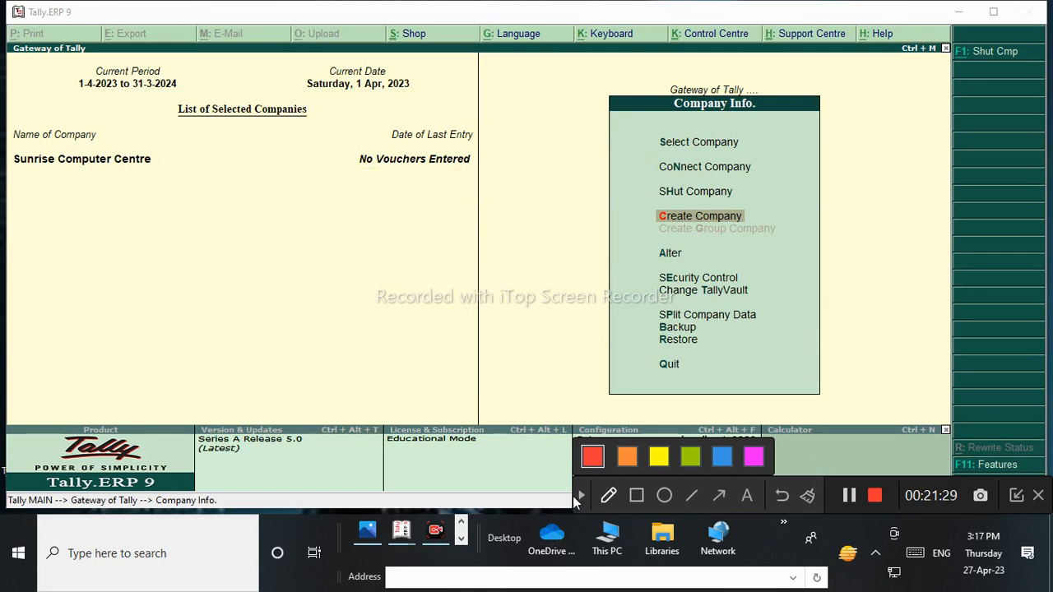
{"action": "left_click", "coordinate": [580, 497]}
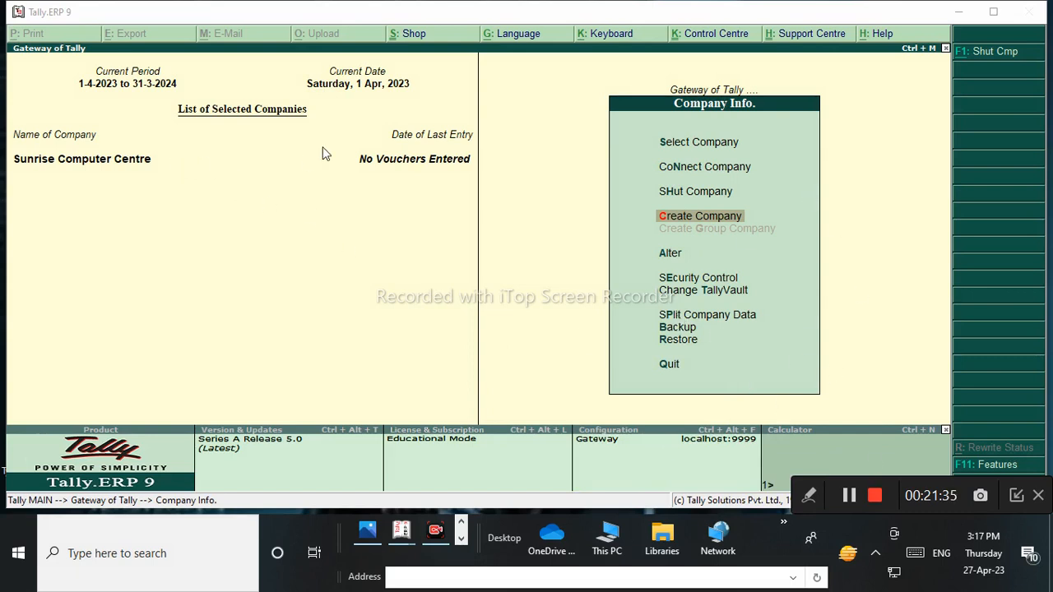
Bring up the Select Company list, then cancel back to the Gateway of Tally.
{"action": "left_click", "coordinate": [715, 144]}
{"action": "left_click", "coordinate": [715, 141]}
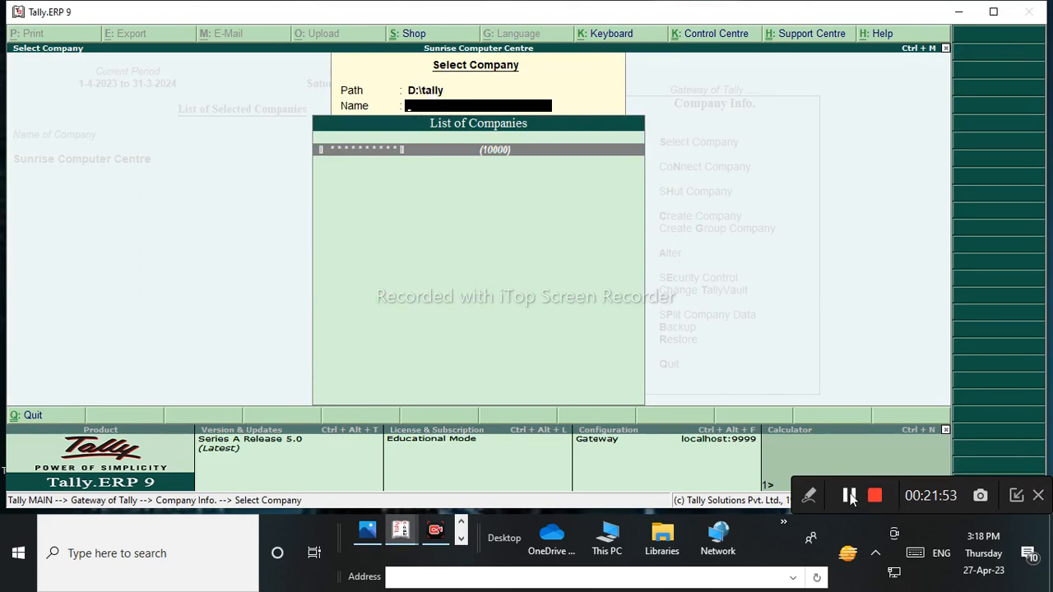
{"action": "key", "text": "Escape"}
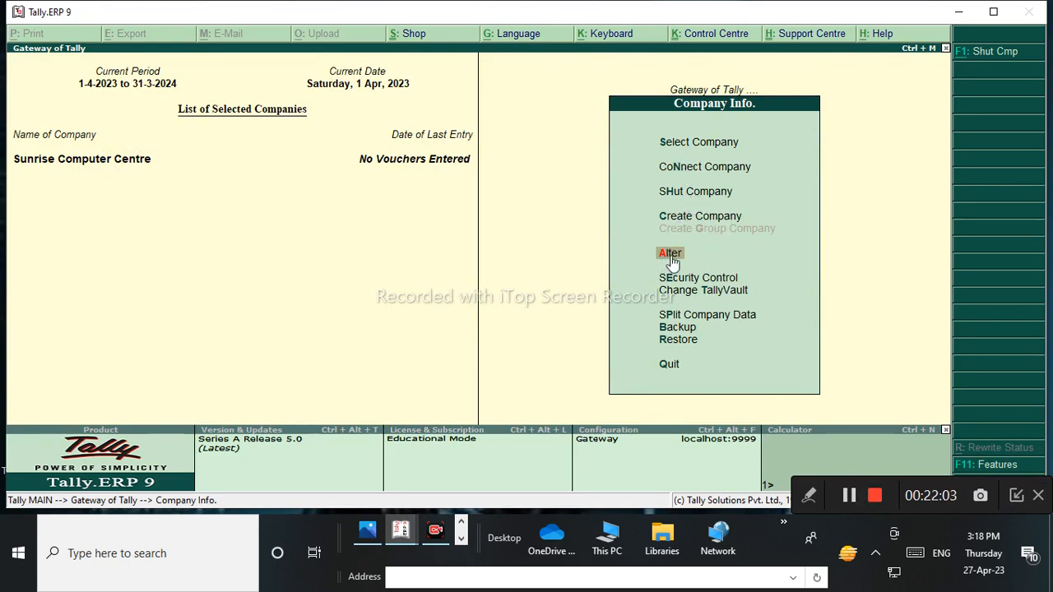
Choose Alter under Company Info to list the companies available for alteration.
{"action": "key", "text": "Up"}
{"action": "key", "text": "Up"}
{"action": "key", "text": "Up"}
{"action": "key", "text": "Down"}
{"action": "key", "text": "Down"}
{"action": "key", "text": "Down"}
{"action": "key", "text": "Down"}
{"action": "key", "text": "Up"}
{"action": "key", "text": "Up"}
{"action": "key", "text": "Up"}
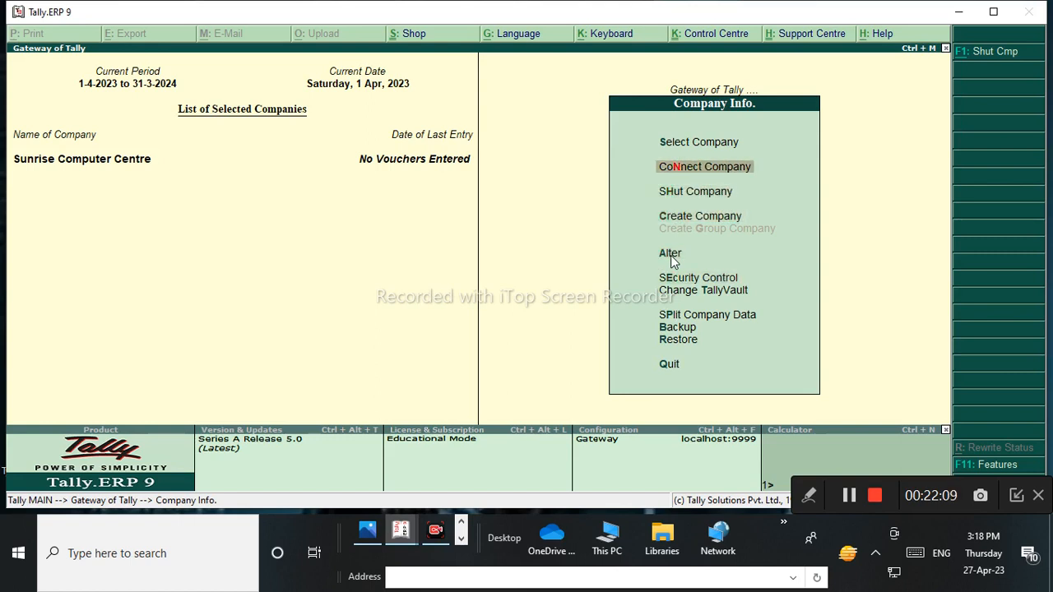
{"action": "key", "text": "Up"}
{"action": "key", "text": "Return"}
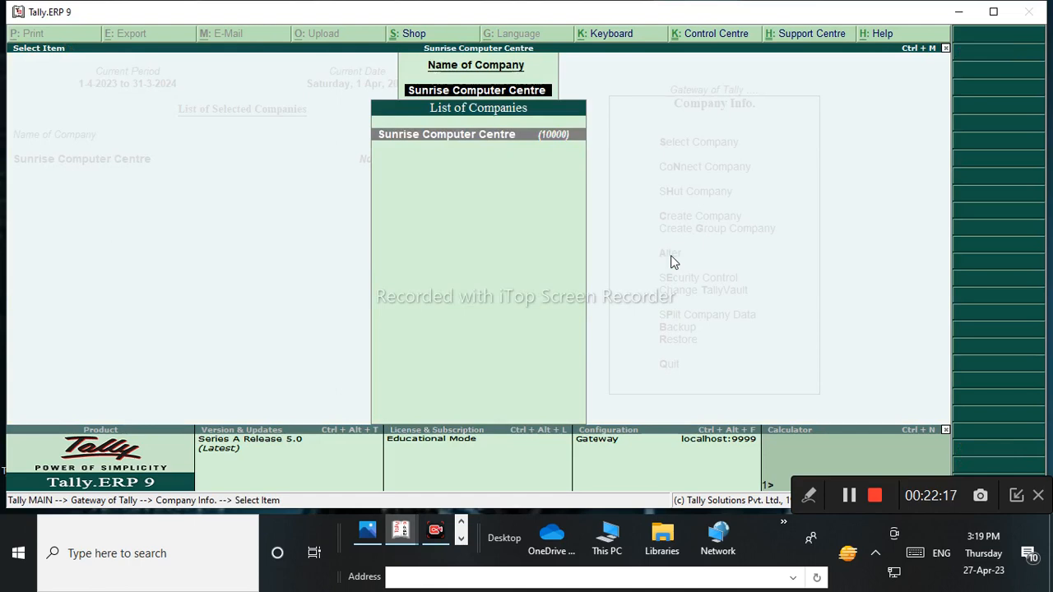
{"action": "key", "text": "Return"}
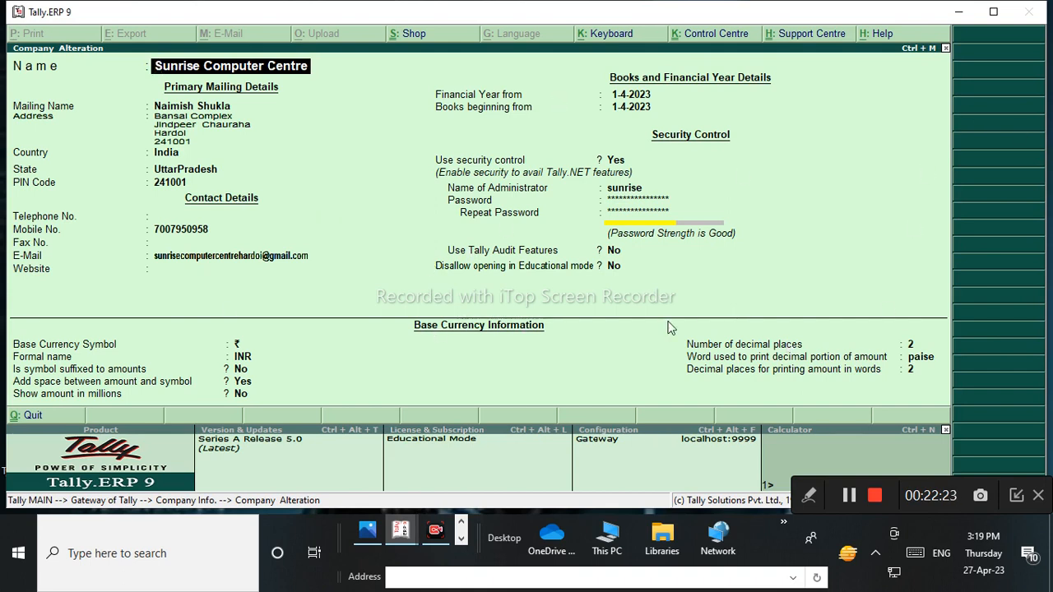
{"action": "key", "text": "Return"}
{"action": "key", "text": "Return"}
{"action": "key", "text": "Return"}
{"action": "key", "text": "Return"}
{"action": "key", "text": "Return"}
{"action": "key", "text": "Return"}
{"action": "key", "text": "Return"}
{"action": "key", "text": "Return"}
{"action": "key", "text": "Return"}
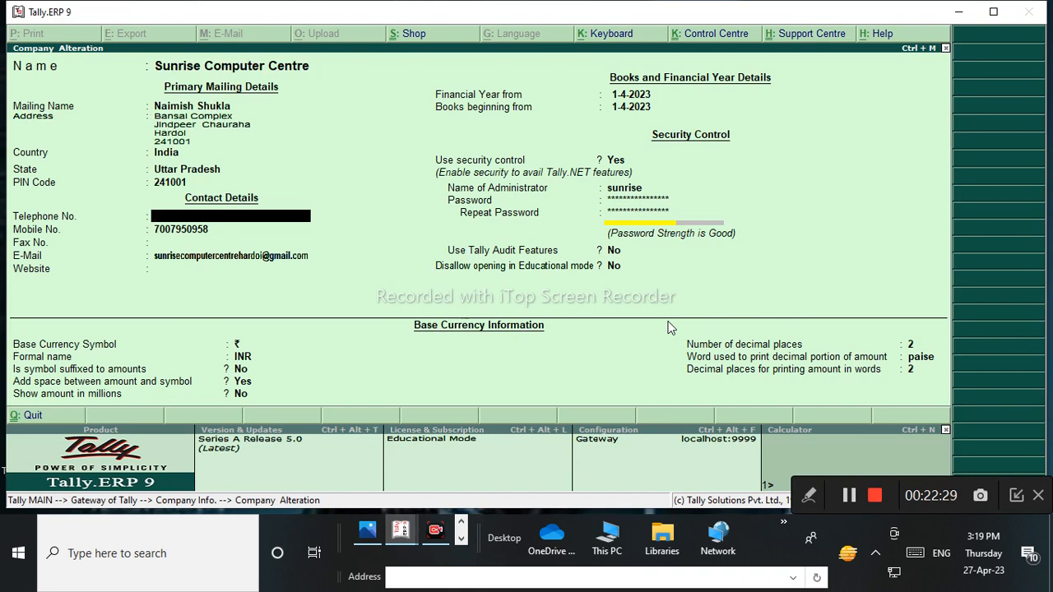
{"action": "left_click", "coordinate": [811, 496]}
{"action": "left_click", "coordinate": [611, 497]}
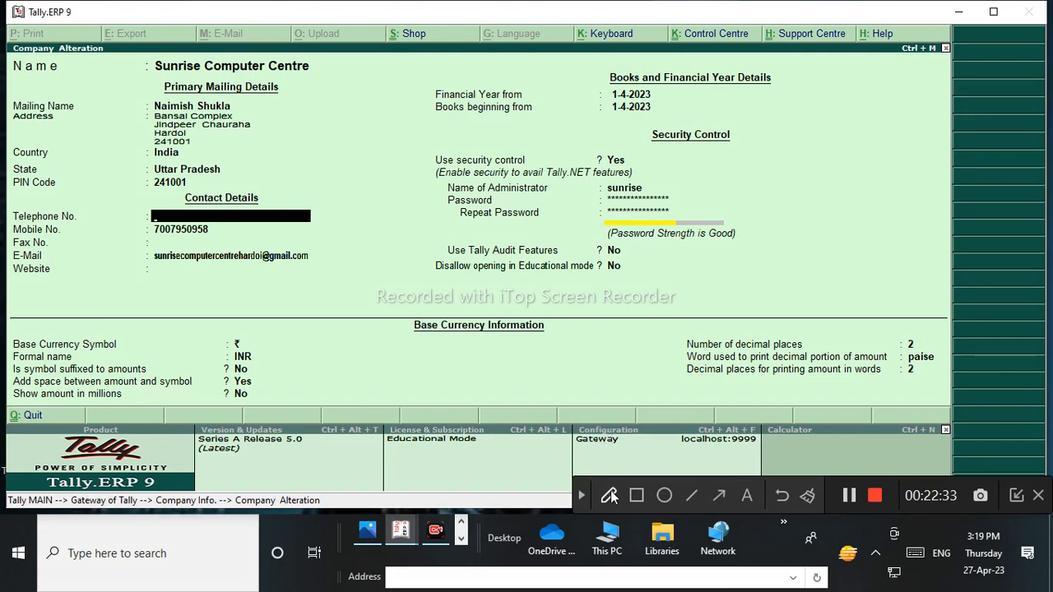
{"action": "mouse_move", "coordinate": [421, 218]}
{"action": "left_mouse_down"}
{"action": "mouse_move", "coordinate": [397, 225]}
{"action": "mouse_move", "coordinate": [436, 275]}
{"action": "mouse_move", "coordinate": [451, 252]}
{"action": "mouse_move", "coordinate": [513, 222]}
{"action": "mouse_move", "coordinate": [519, 204]}
{"action": "mouse_move", "coordinate": [563, 186]}
{"action": "mouse_move", "coordinate": [564, 213]}
{"action": "left_mouse_up"}
{"action": "mouse_move", "coordinate": [627, 219]}
{"action": "left_mouse_down"}
{"action": "mouse_move", "coordinate": [634, 123]}
{"action": "mouse_move", "coordinate": [697, 194]}
{"action": "left_mouse_up"}
{"action": "left_click_drag", "start_coordinate": [629, 196], "coordinate": [674, 161]}
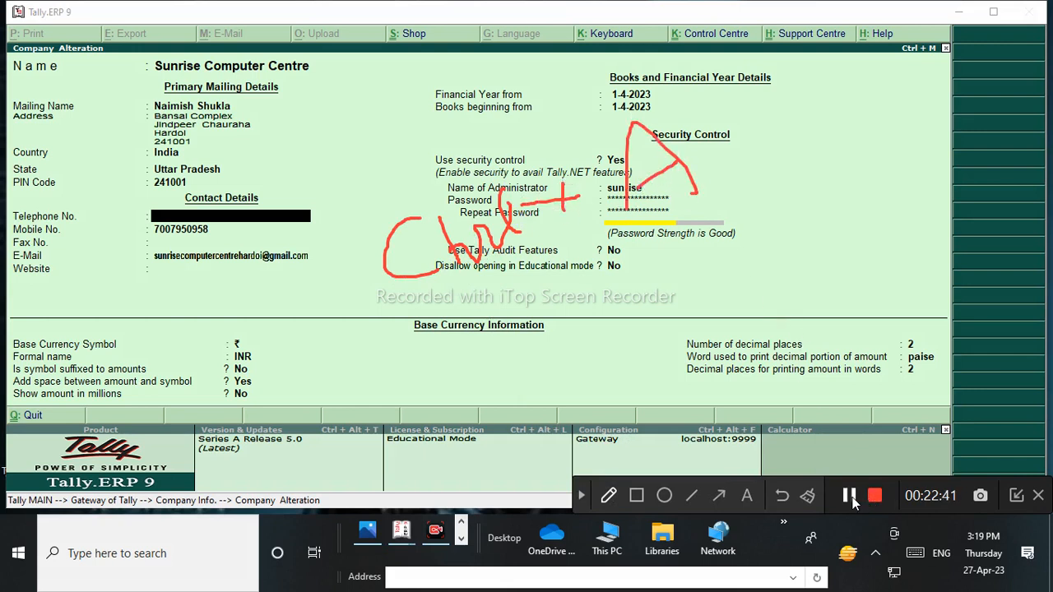
{"action": "left_click", "coordinate": [811, 496]}
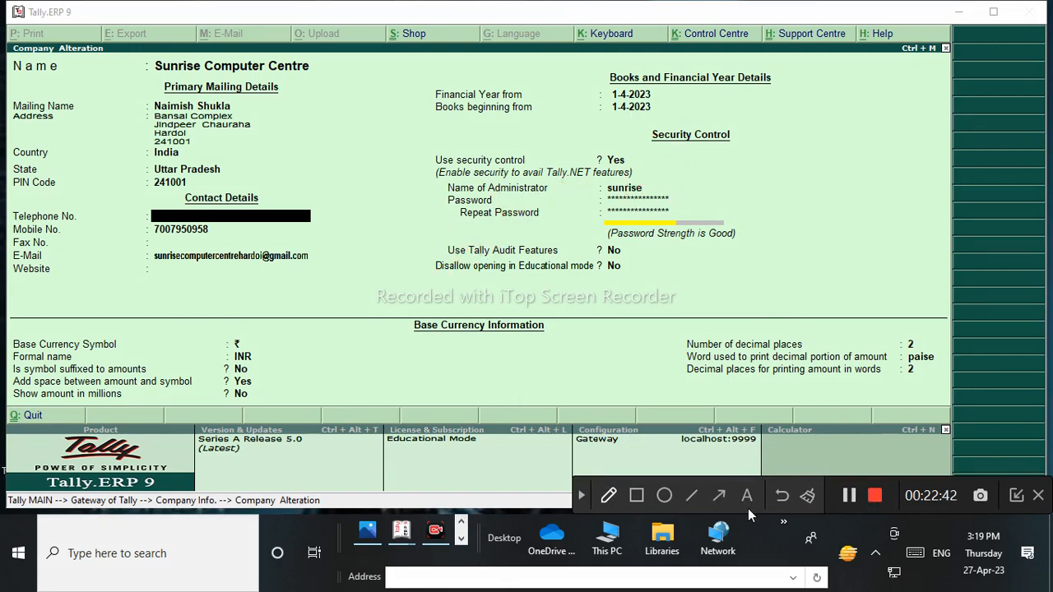
{"action": "left_click", "coordinate": [584, 494]}
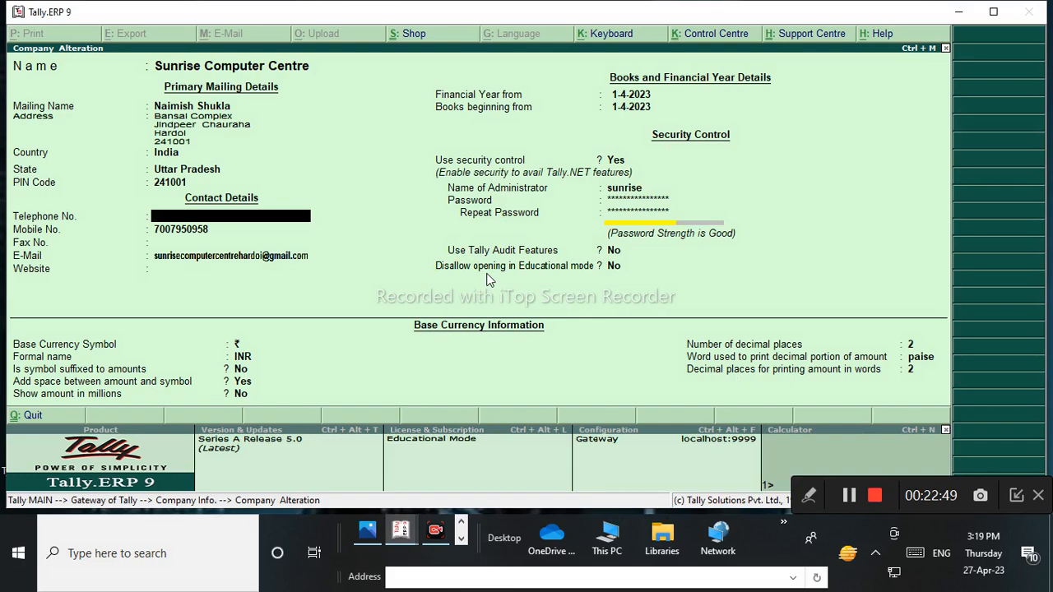
{"action": "key", "text": "Escape"}
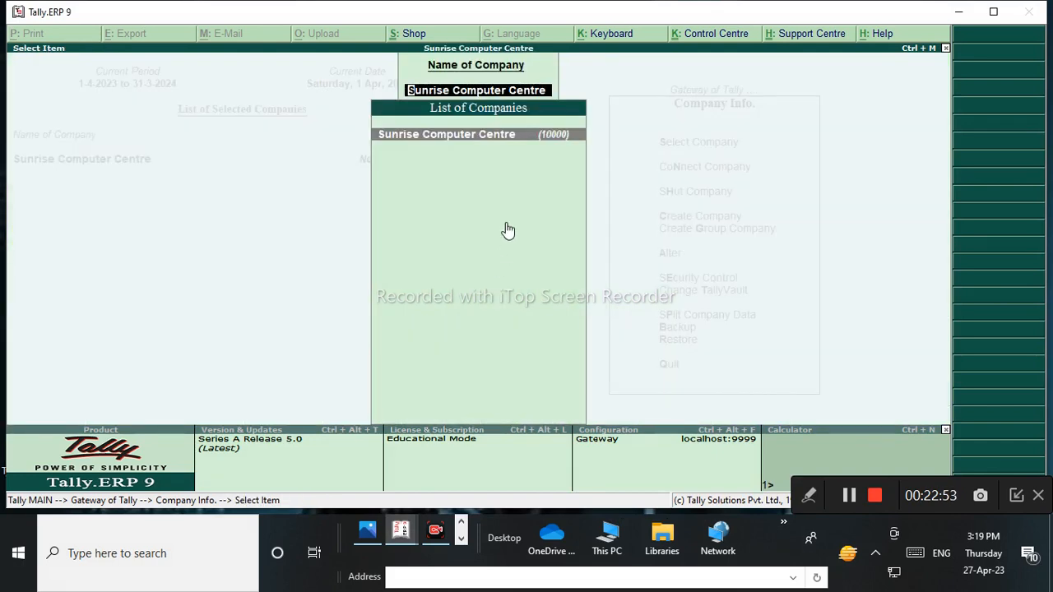
Leave the company list and choose Create Company from Company Info for a blank form.
{"action": "key", "text": "Escape"}
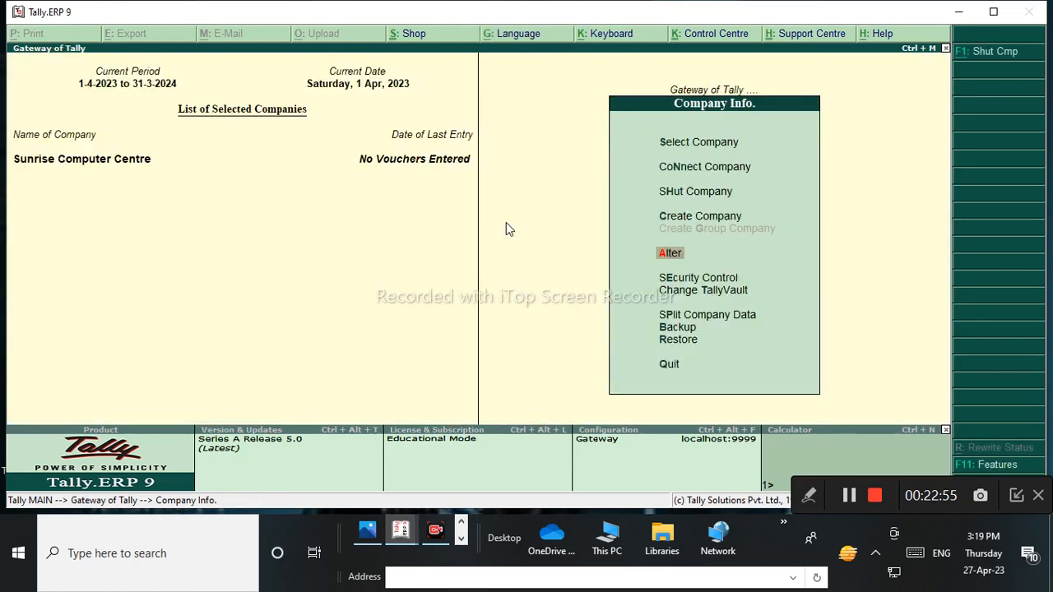
{"action": "key", "text": "Up"}
{"action": "key", "text": "Up"}
{"action": "key", "text": "Down"}
{"action": "left_click", "coordinate": [673, 256]}
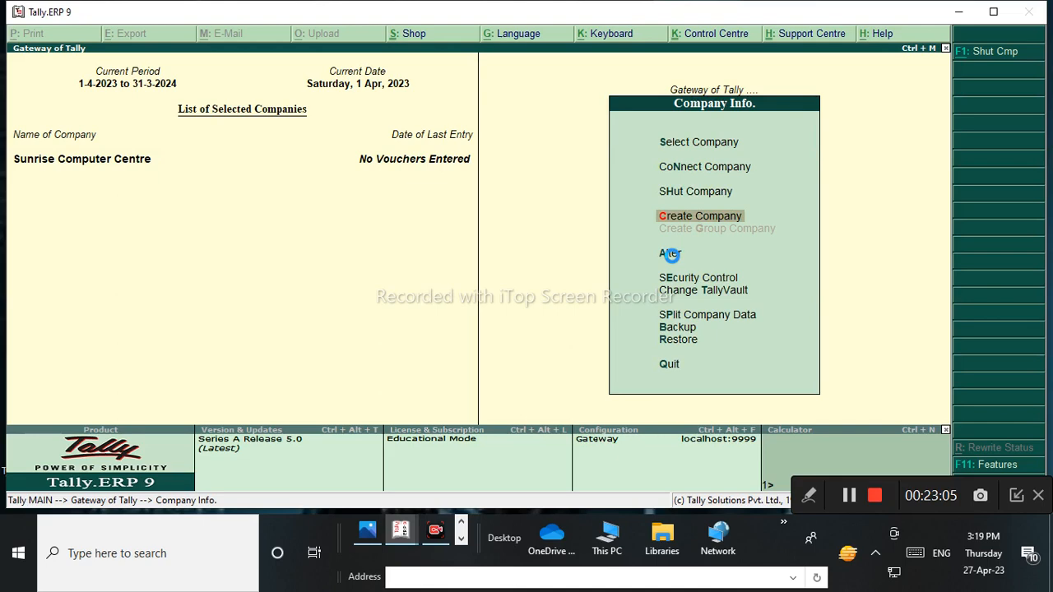
{"action": "key", "text": "Return"}
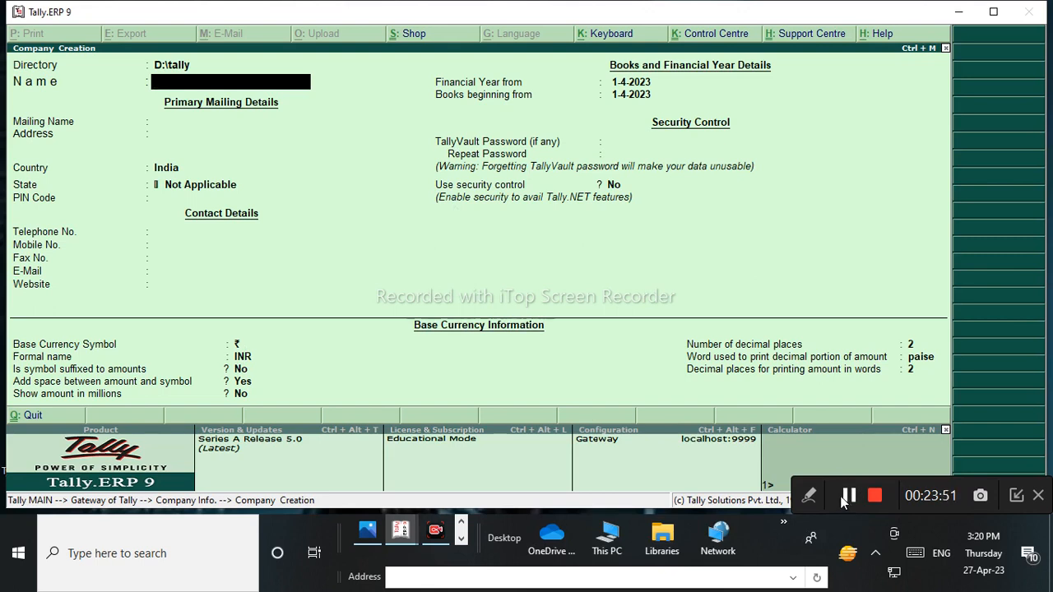
{"action": "left_click", "coordinate": [809, 495]}
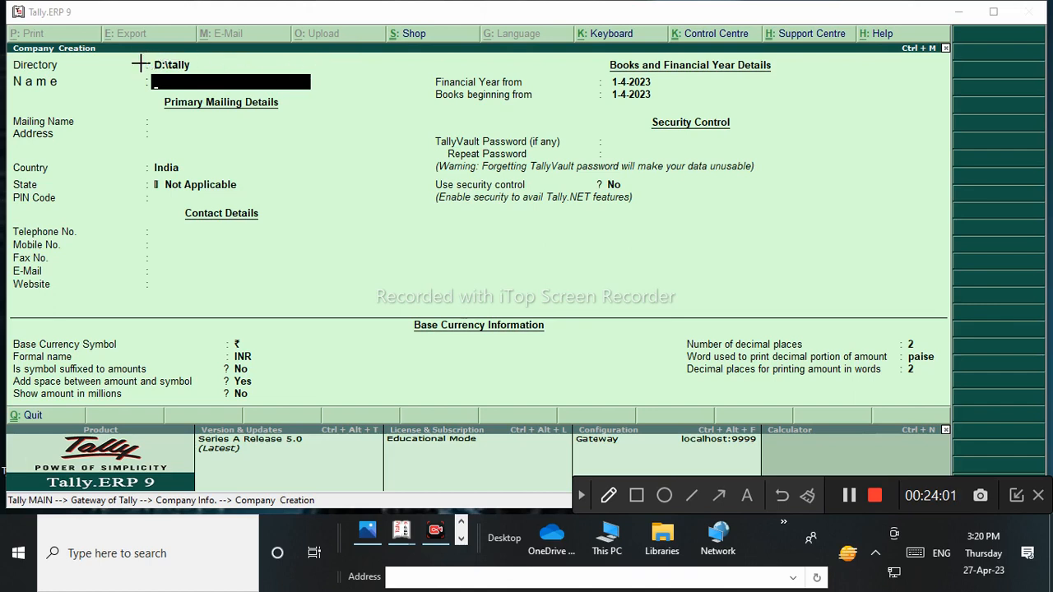
{"action": "left_click", "coordinate": [636, 496]}
{"action": "left_click_drag", "start_coordinate": [177, 56], "coordinate": [208, 92]}
{"action": "left_click_drag", "start_coordinate": [373, 194], "coordinate": [995, 321]}
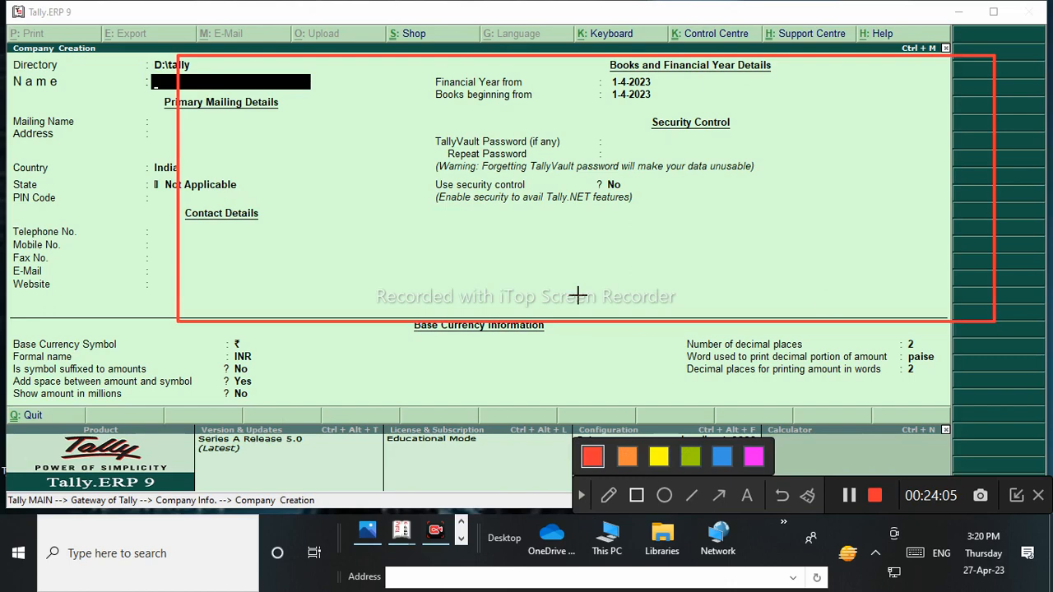